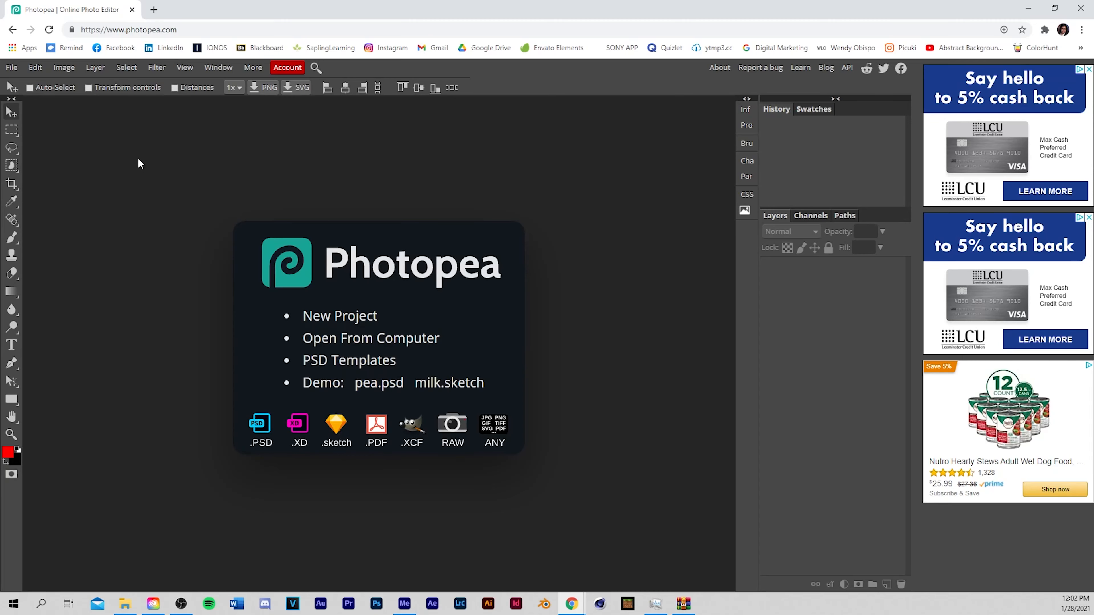
# Step: Start a new project and set its size to 1920 px wide by 1080 px high
pyautogui.click(328, 317)
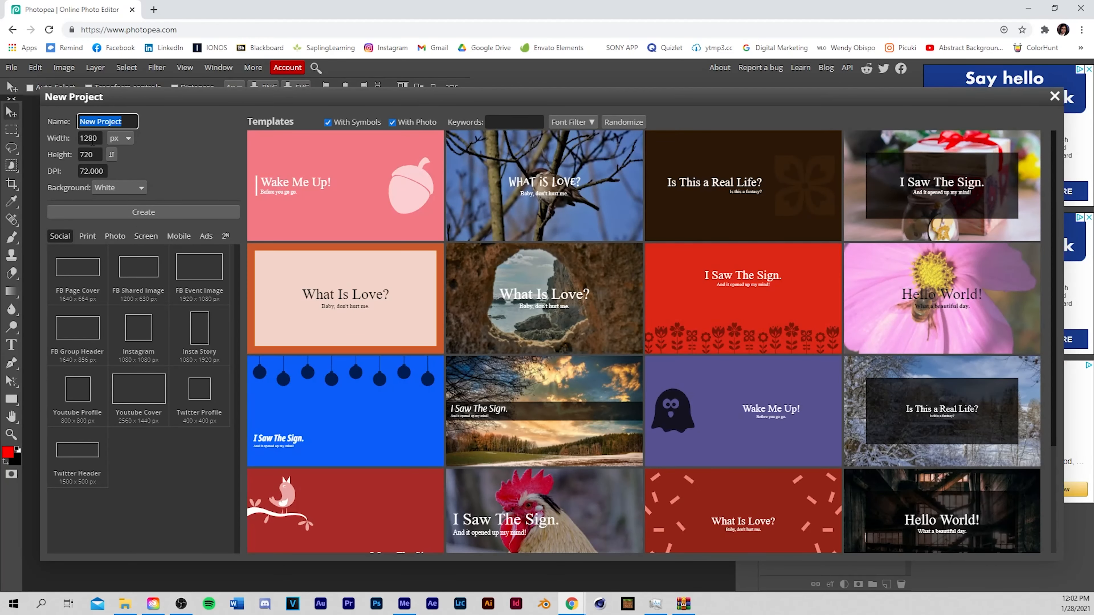
pyautogui.press('Tab')
pyautogui.write('19')
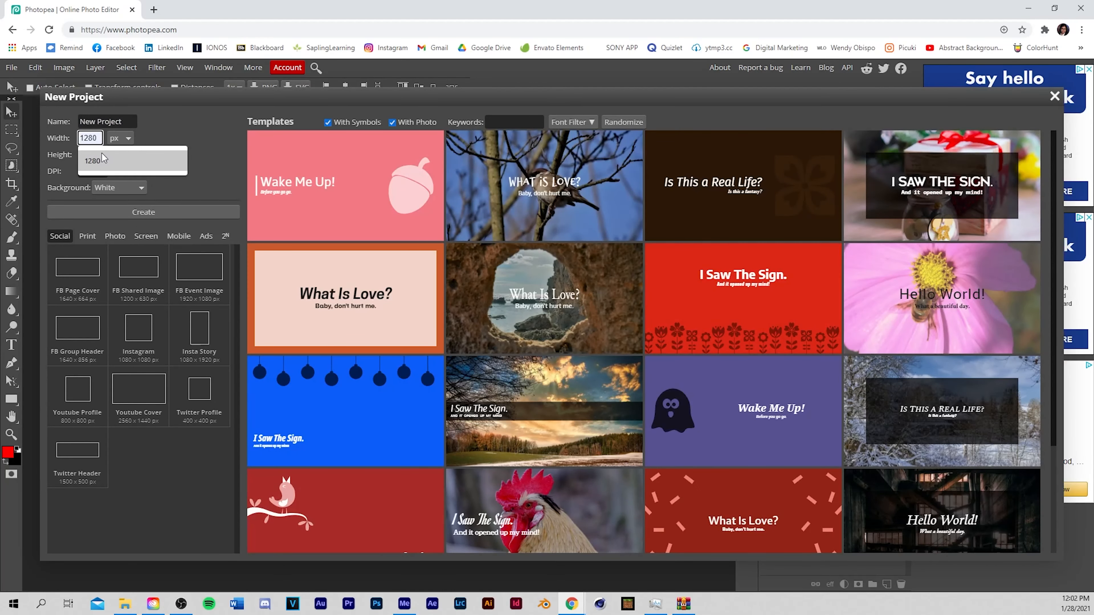
pyautogui.write('20')
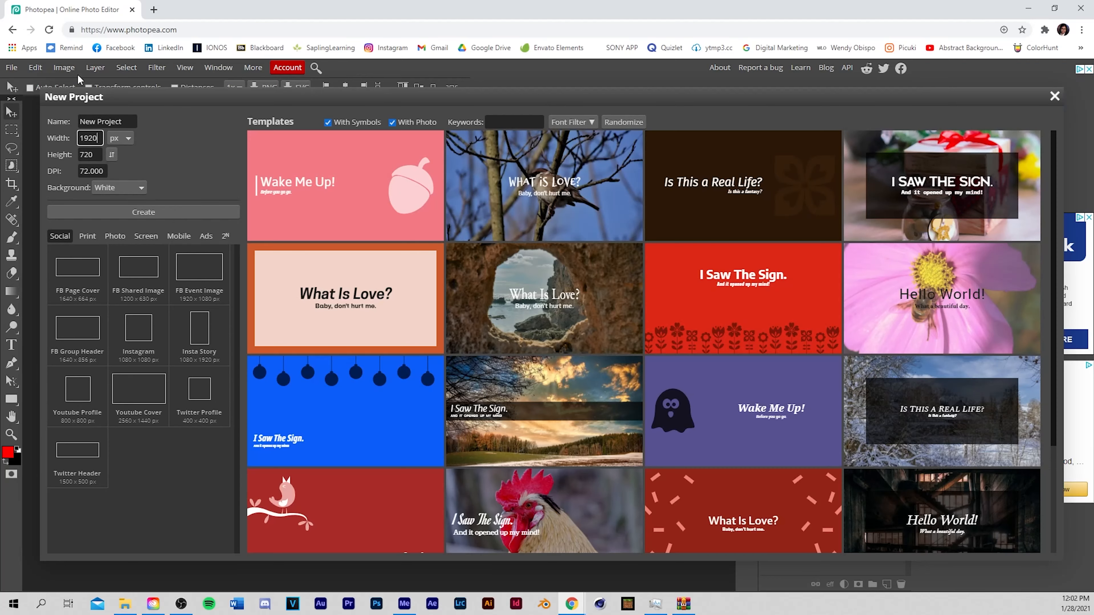
pyautogui.click(85, 155)
pyautogui.doubleClick(86, 156)
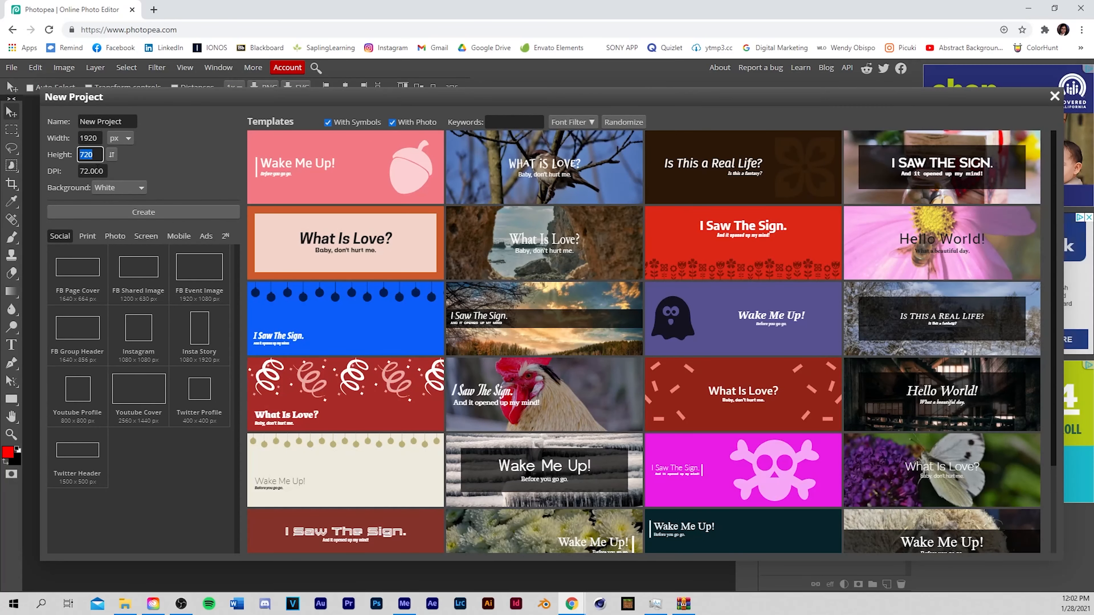
pyautogui.write('1080')
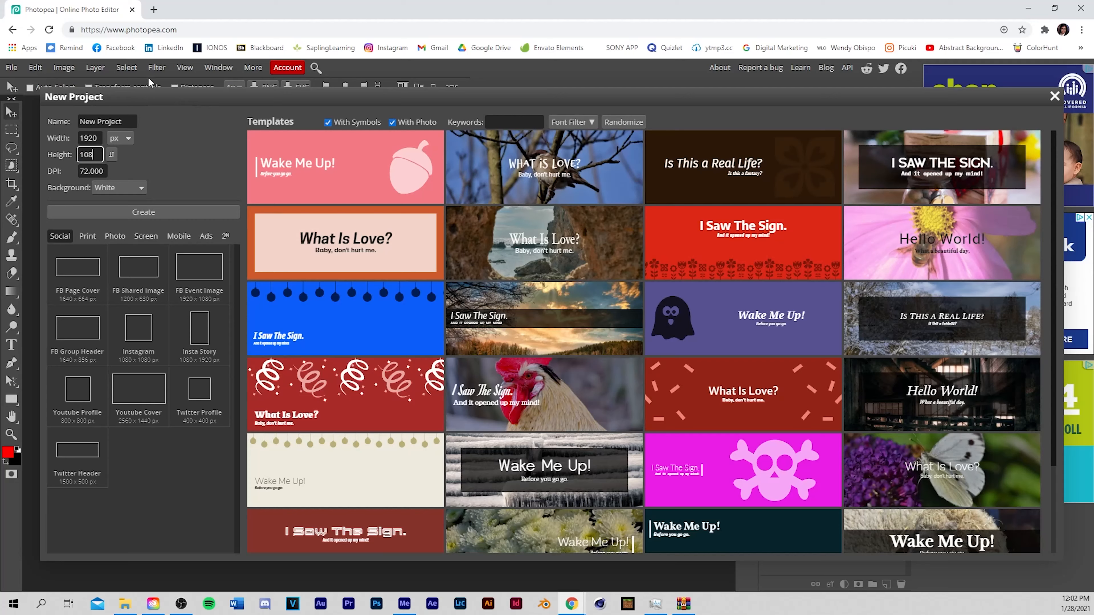
# Step: Name the new project THUMBNAIL and create it as a blank canvas without using a template
pyautogui.doubleClick(88, 121)
pyautogui.hotkey('ctrl', 'a')
pyautogui.write('R')
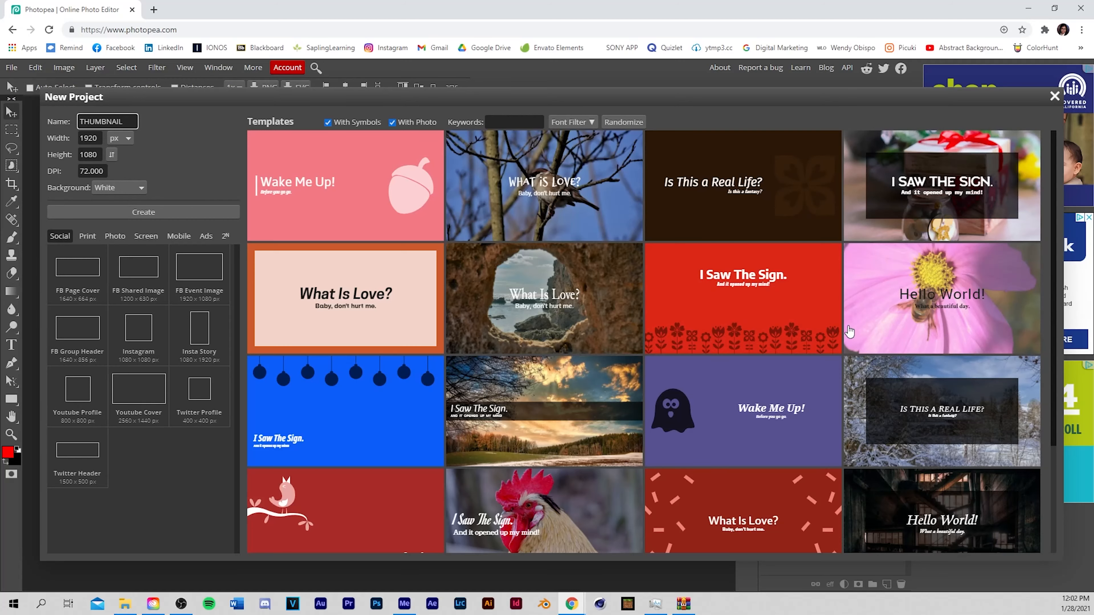
pyautogui.scroll(-10, 618, 345)
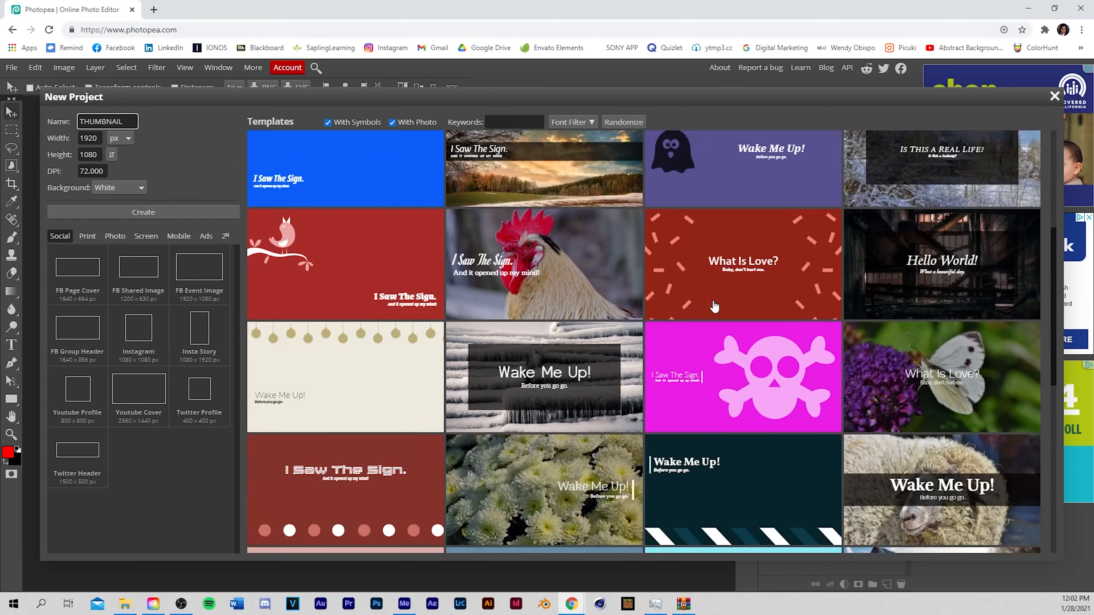
pyautogui.scroll(-10, 831, 322)
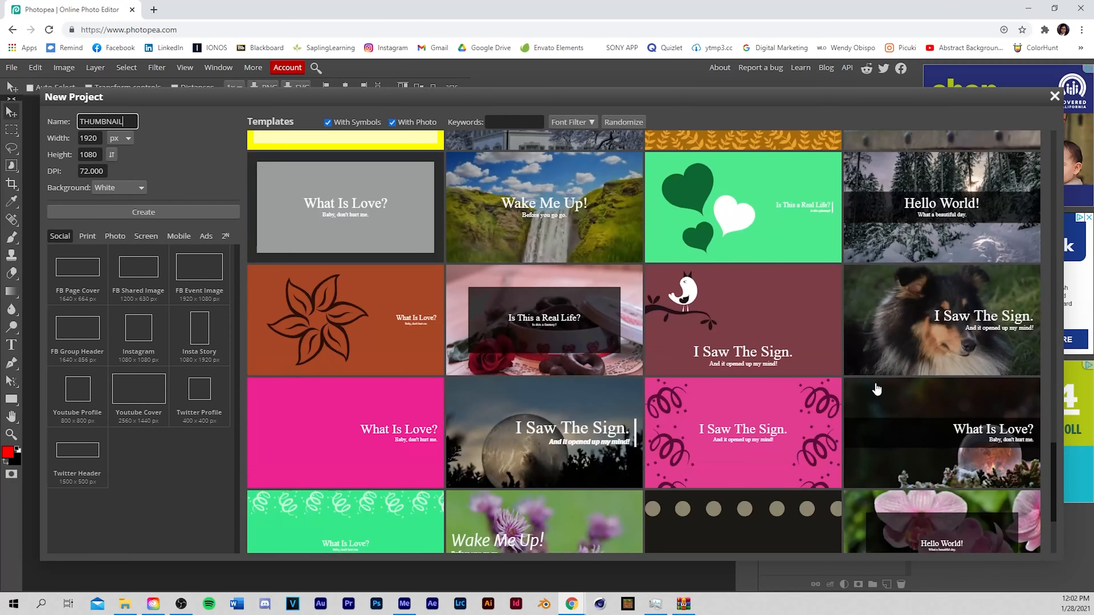
pyautogui.scroll(-5, 879, 388)
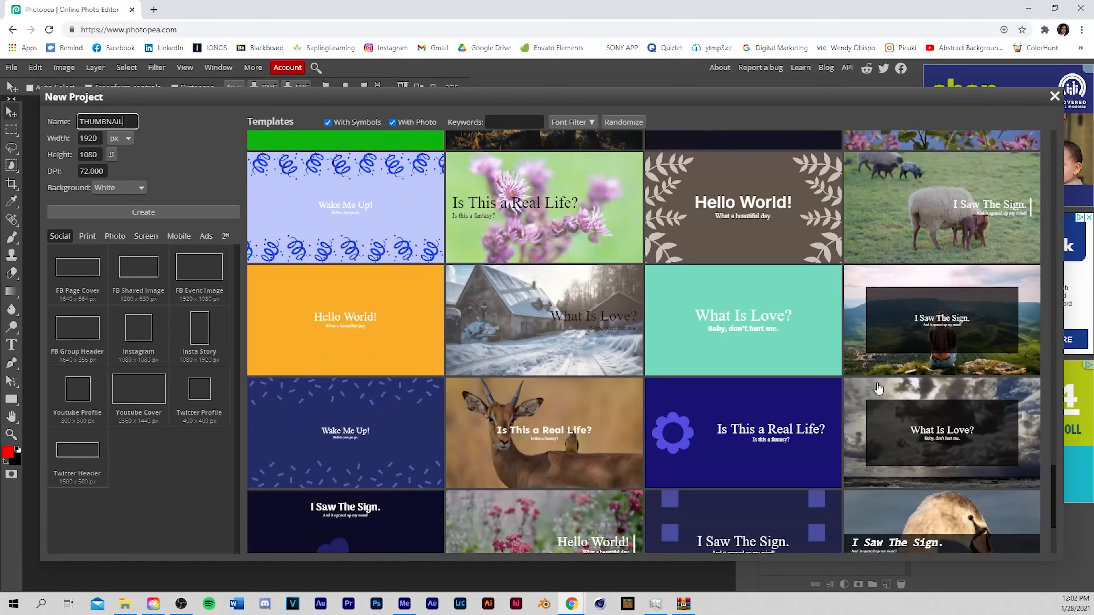
pyautogui.click(134, 211)
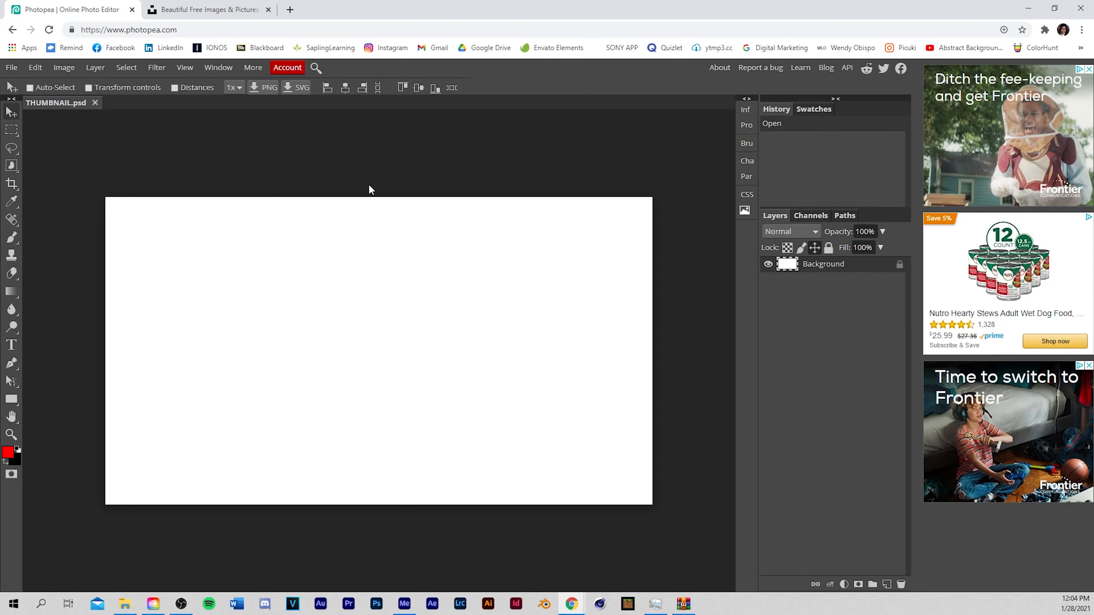
# Step: Switch to the Unsplash site and look over the free photos on its home page
pyautogui.click(219, 6)
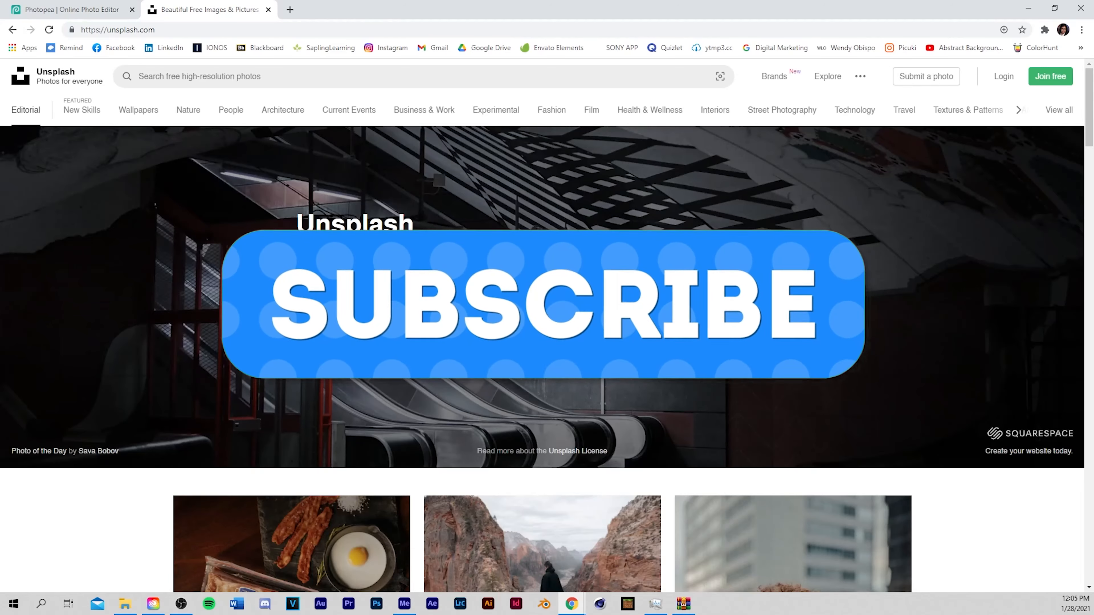
pyautogui.scroll(-9, 547, 359)
pyautogui.scroll(9, 547, 359)
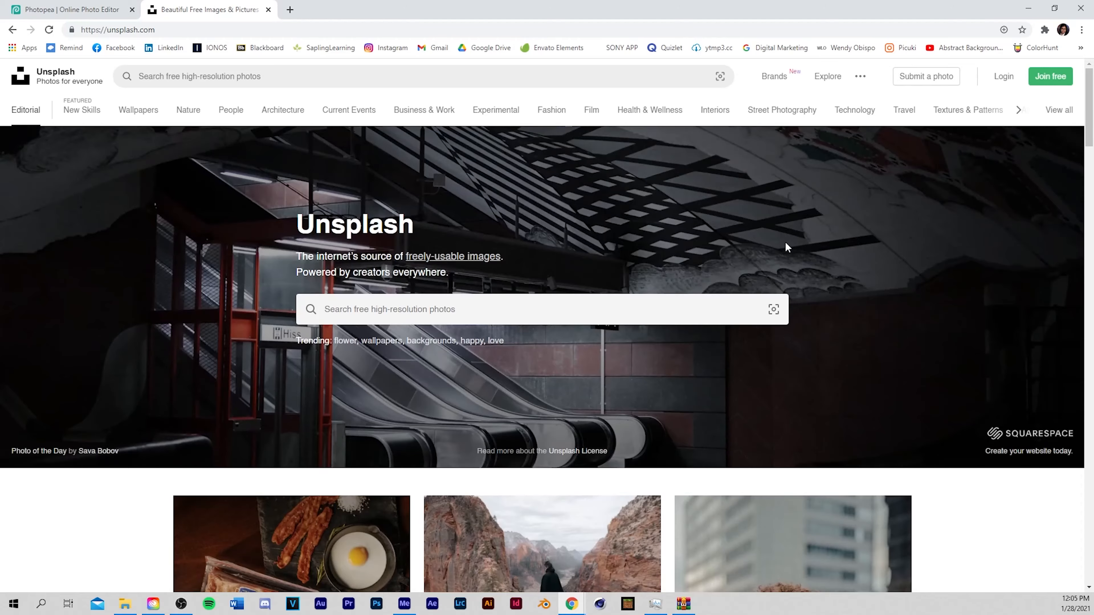
pyautogui.scroll(-10, 784, 241)
pyautogui.scroll(10, 732, 215)
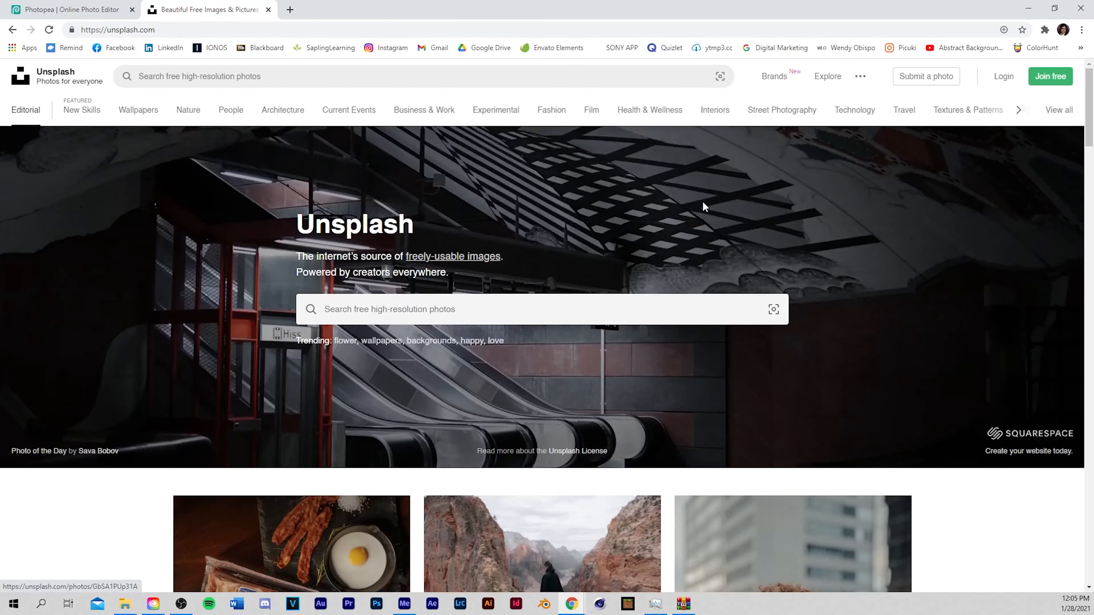
pyautogui.scroll(-10, 705, 207)
pyautogui.scroll(10, 547, 200)
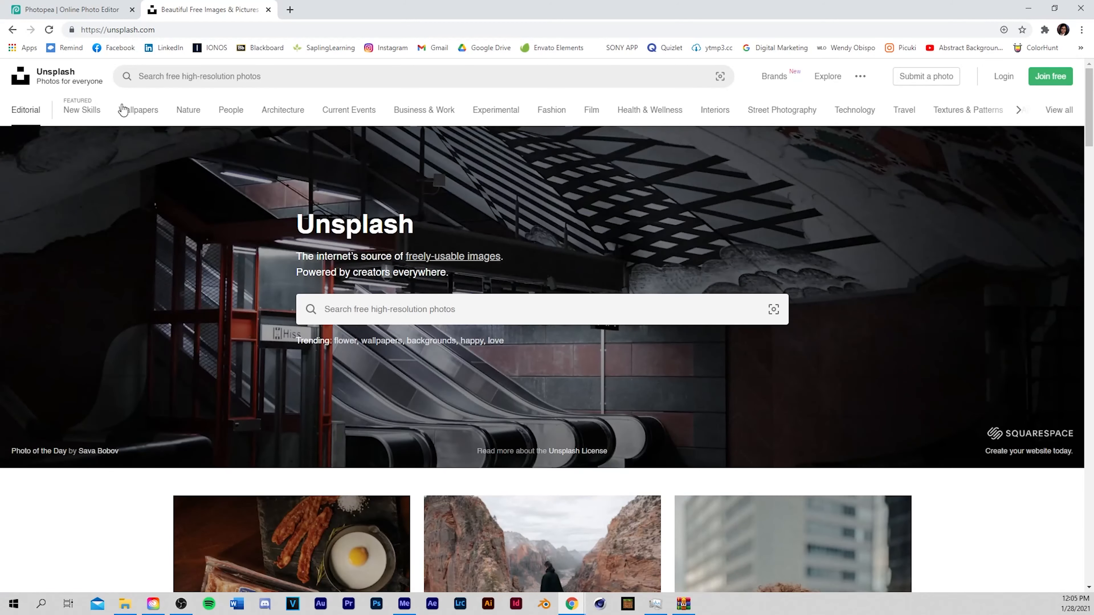
# Step: Browse Unsplash's Wallpapers category and download the landscape photo of the red rock cliffs
pyautogui.click(122, 110)
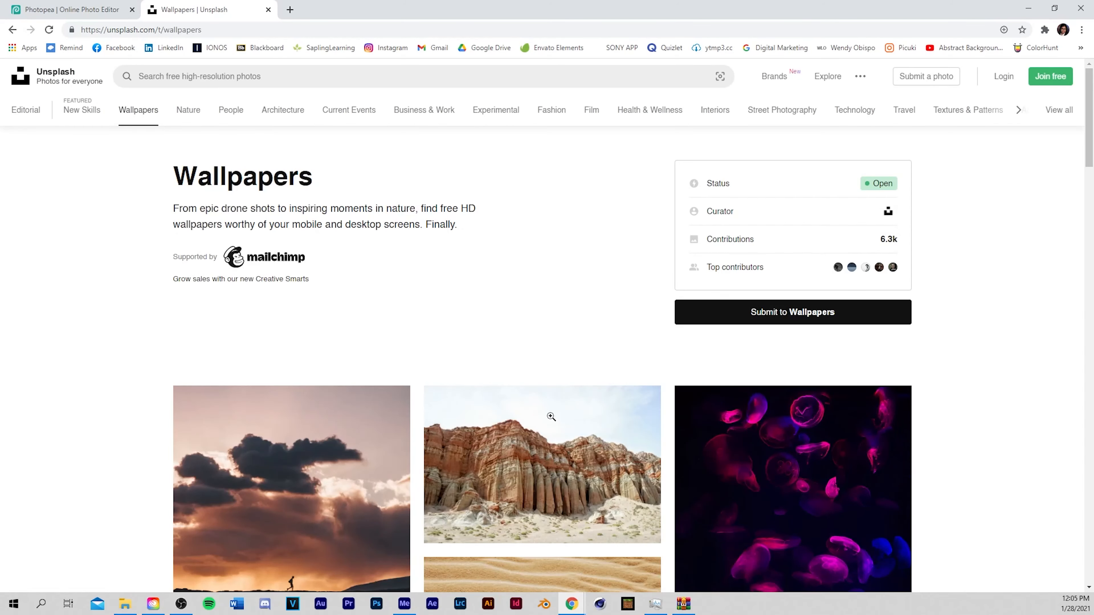
pyautogui.scroll(-5, 651, 370)
pyautogui.scroll(-14, 553, 339)
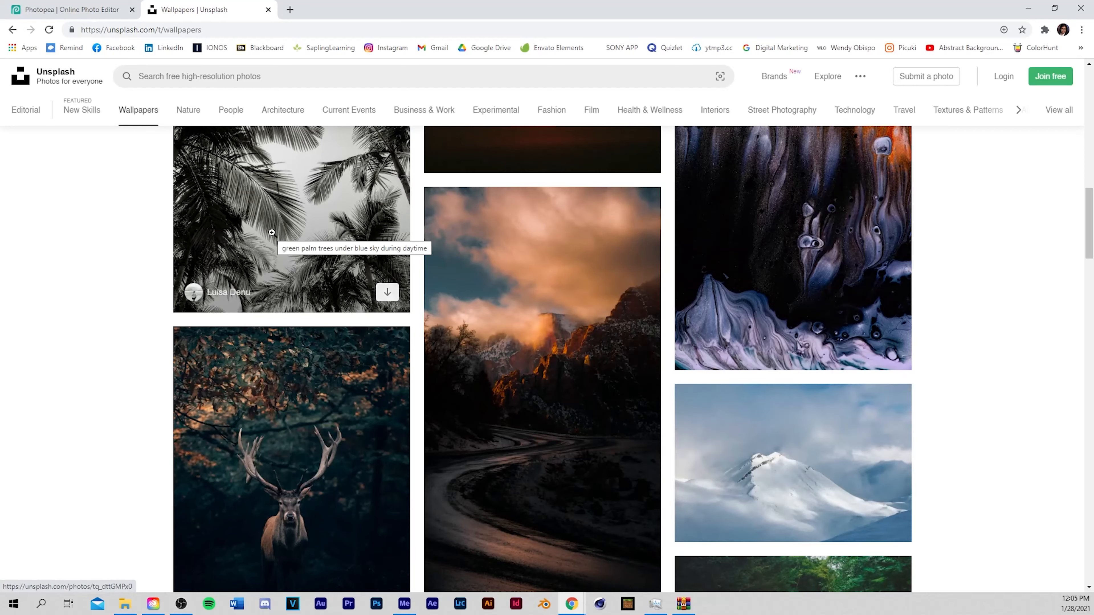
pyautogui.scroll(4, 626, 563)
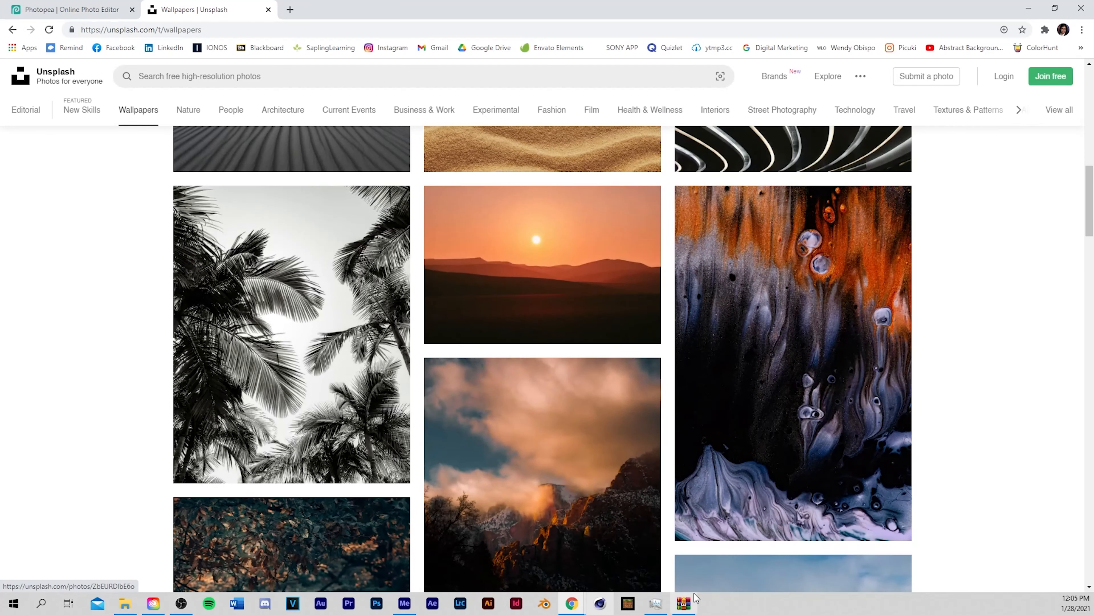
pyautogui.scroll(8, 553, 417)
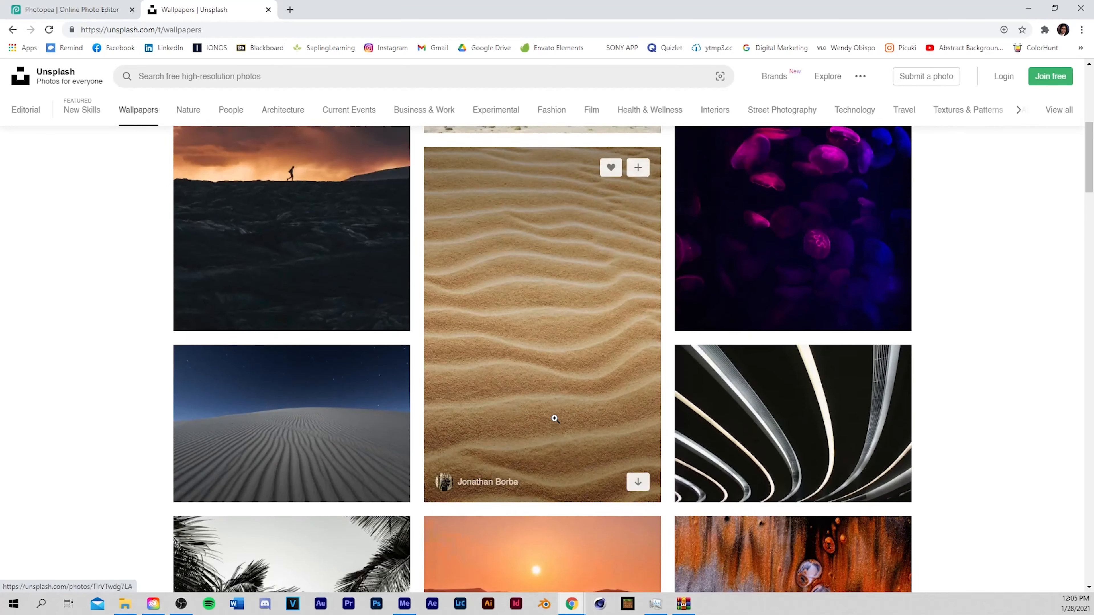
pyautogui.scroll(2, 553, 417)
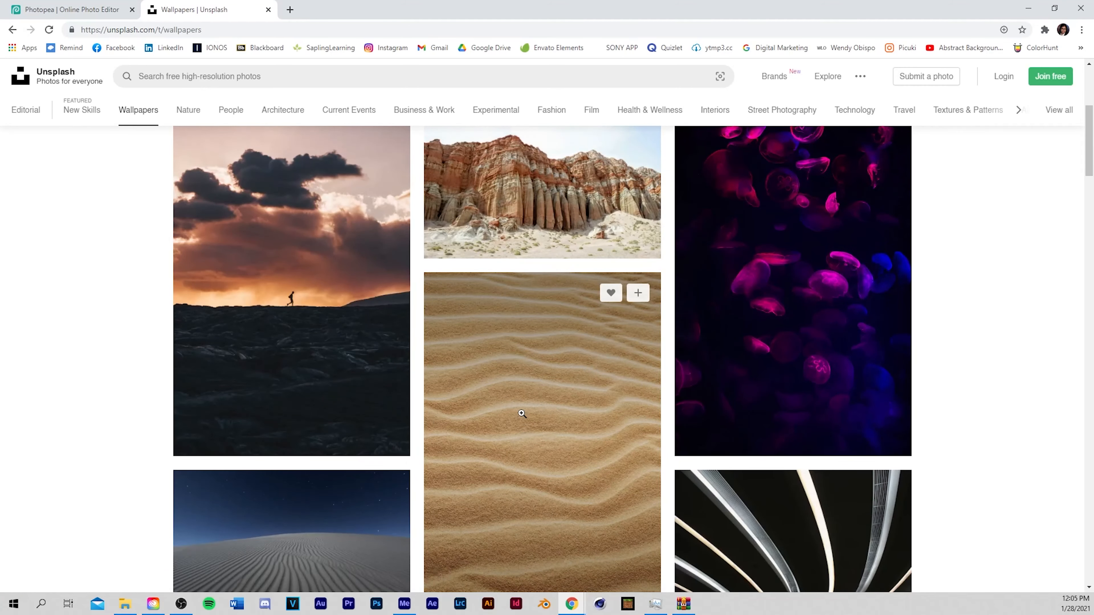
pyautogui.scroll(3, 469, 293)
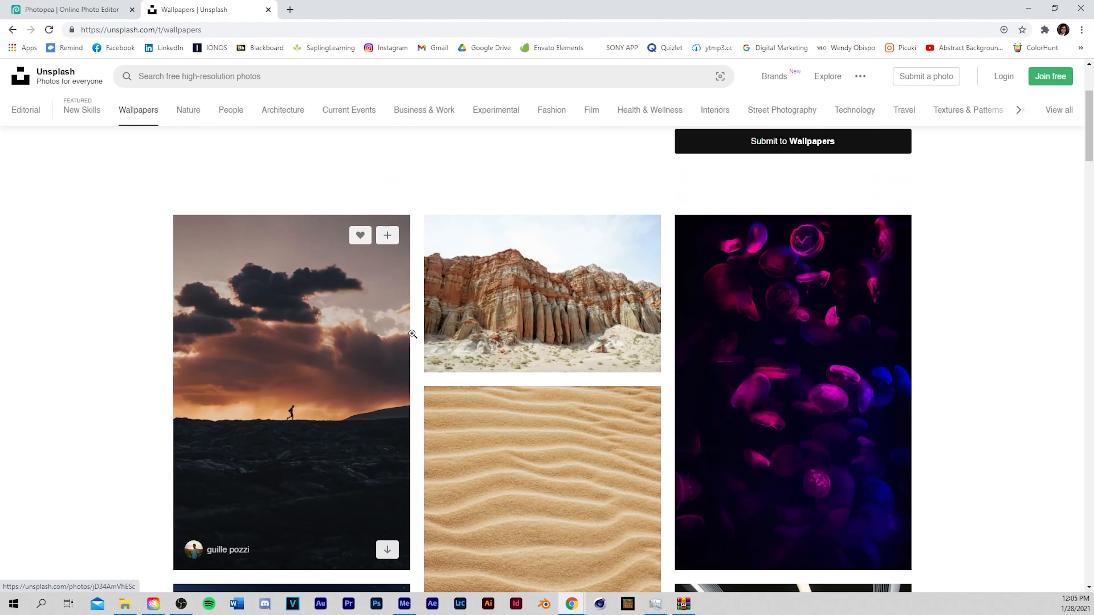
pyautogui.scroll(-5, 468, 296)
pyautogui.scroll(4, 472, 295)
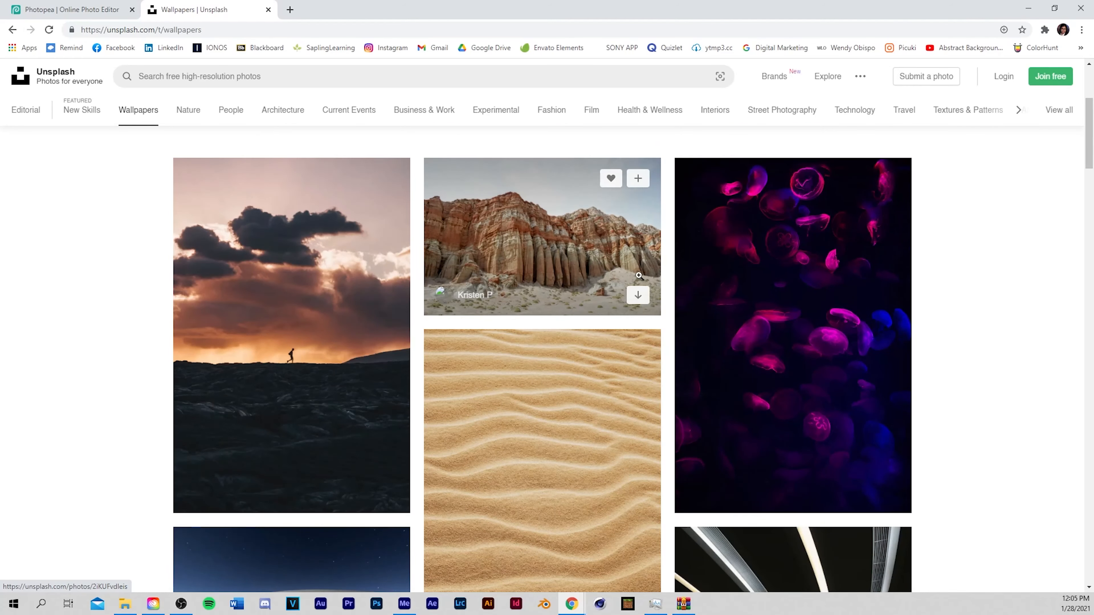
pyautogui.click(639, 296)
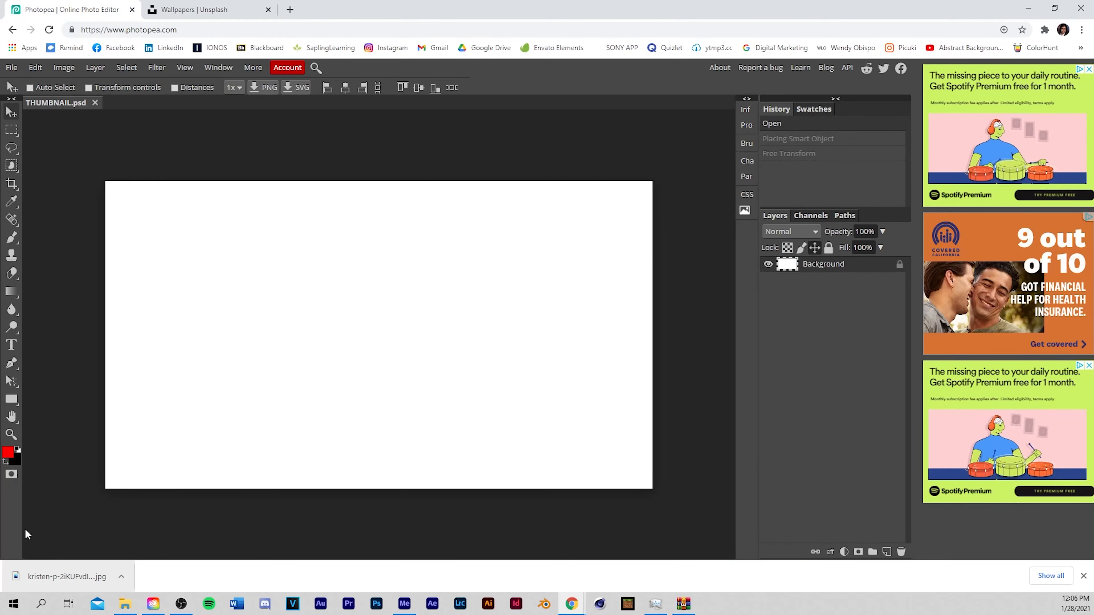
# Step: Place the downloaded cliff photo in Photopea's THUMBNAIL document and scale it to about 124% so it covers the whole canvas
pyautogui.click(82, 538)
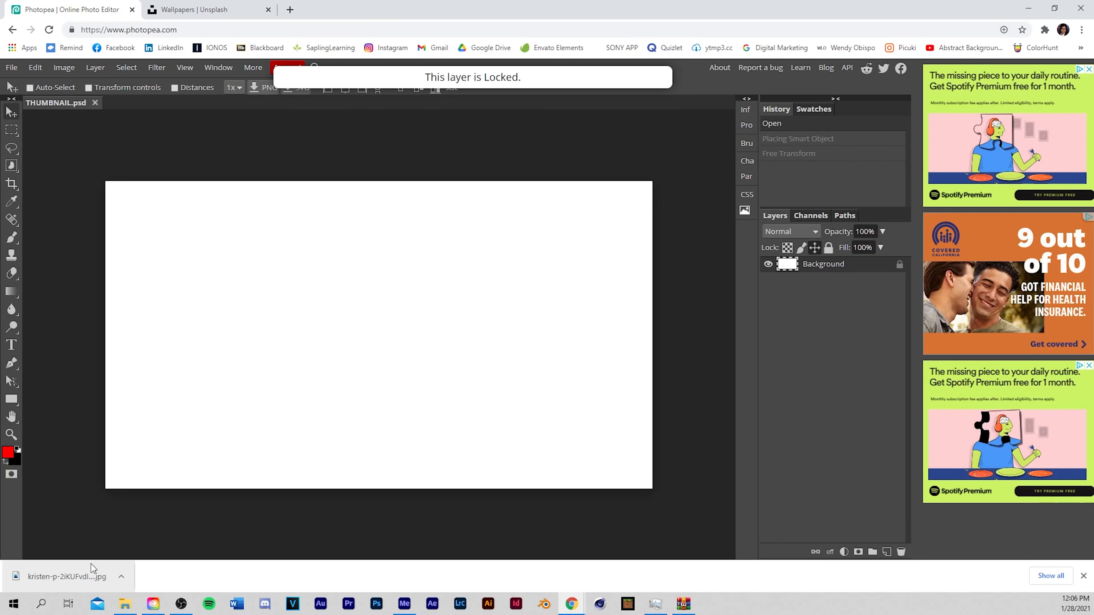
pyautogui.moveTo(91, 575); pyautogui.dragTo(353, 330)
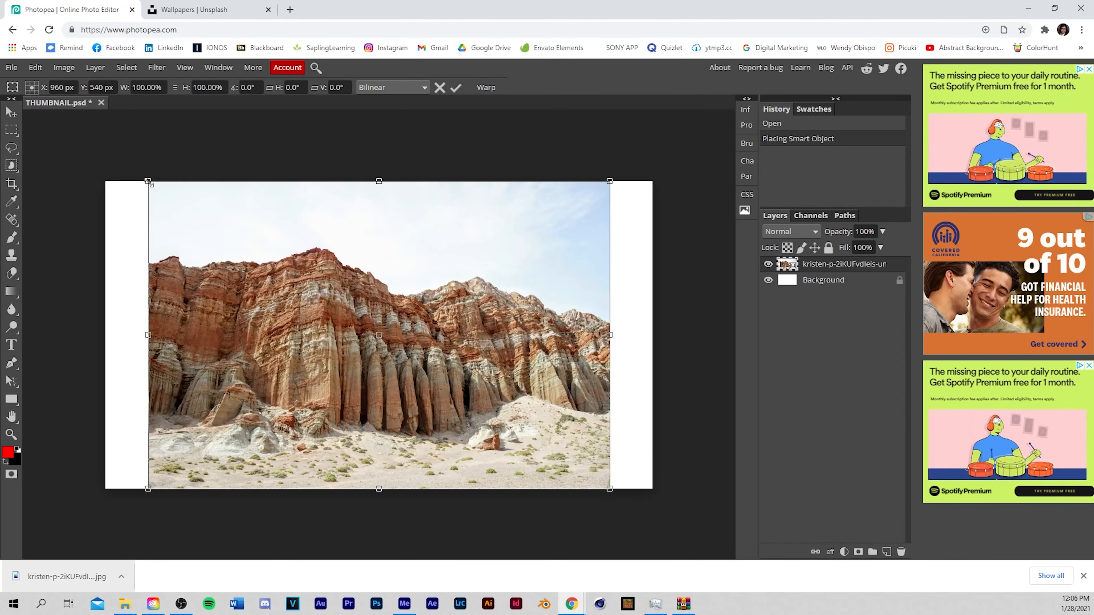
pyautogui.moveTo(148, 181); pyautogui.dragTo(100, 170)
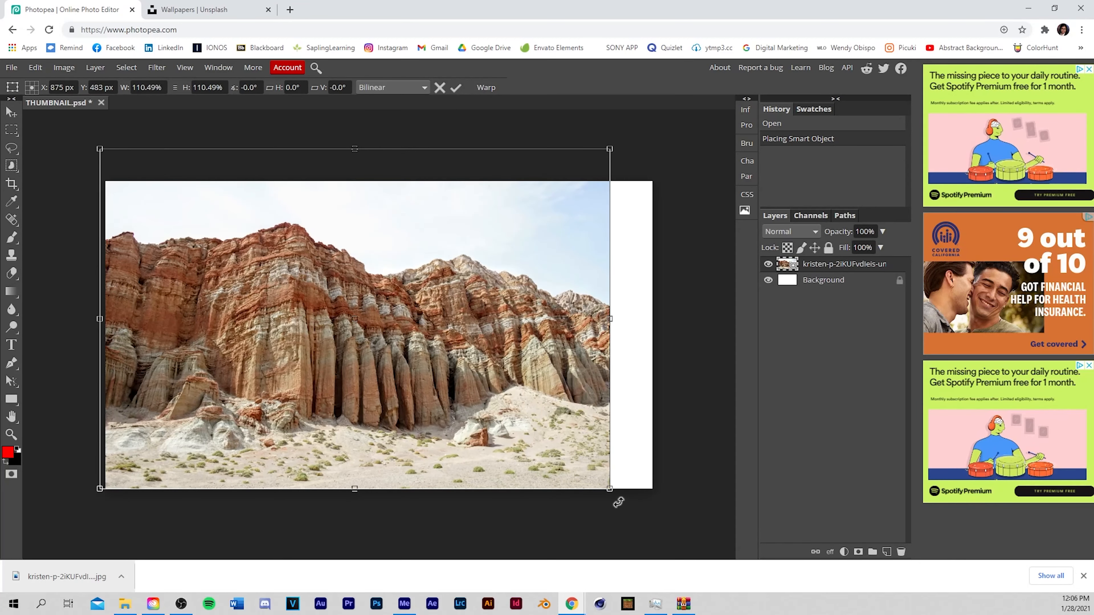
pyautogui.moveTo(608, 487); pyautogui.dragTo(669, 528)
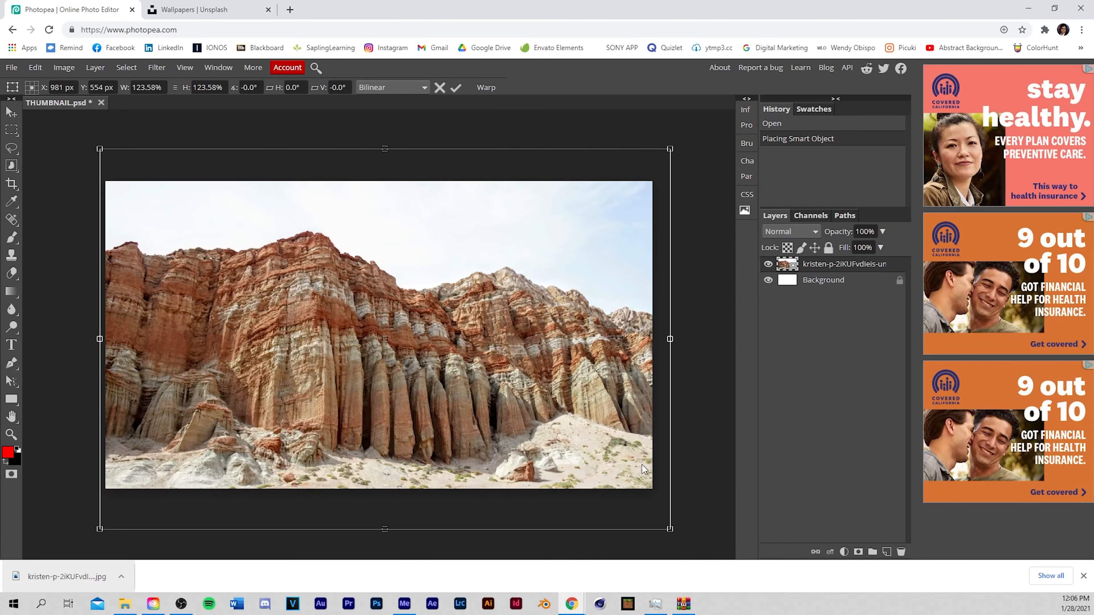
pyautogui.press('Return')
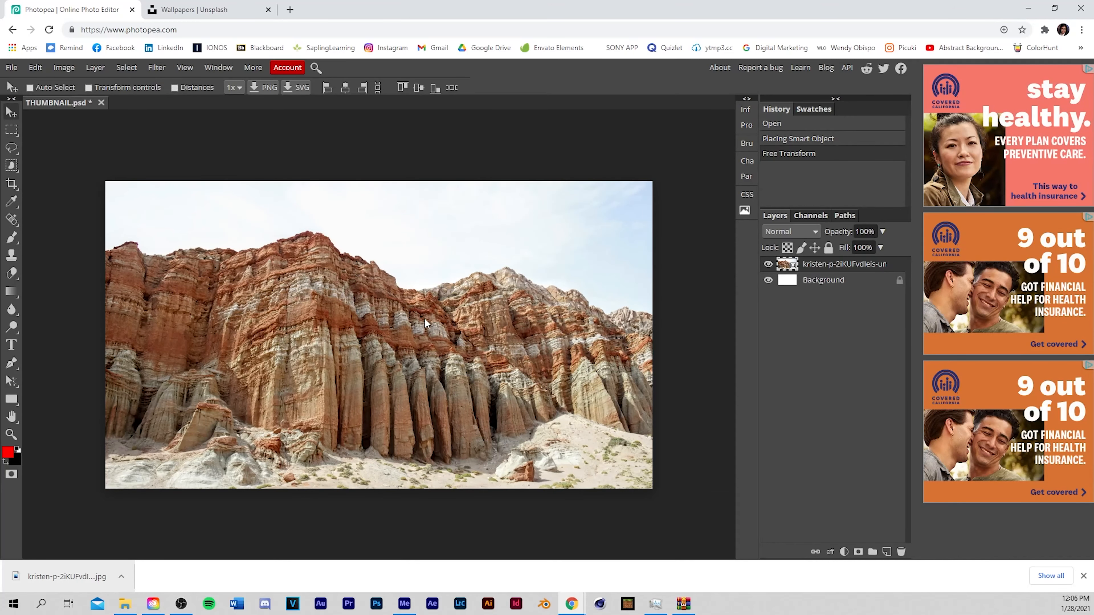
pyautogui.moveTo(368, 305)
pyautogui.mouseDown()
pyautogui.moveTo(384, 303)
pyautogui.moveTo(371, 305)
pyautogui.mouseUp()
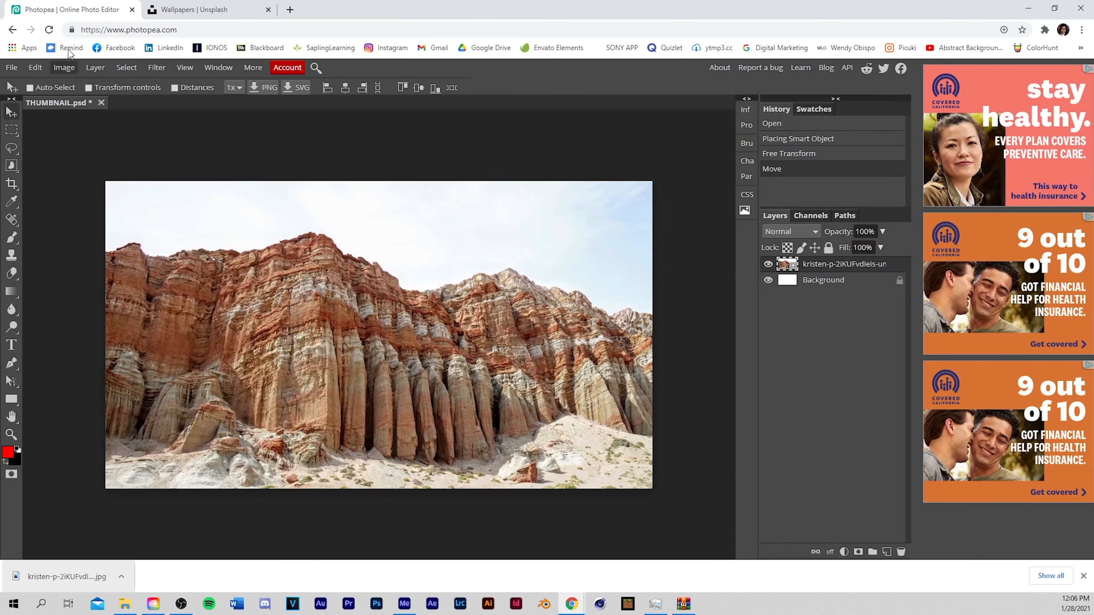
# Step: Apply a Gaussian Blur with a 13 px radius to the cliff photo layer and dismiss the browser's download bar
pyautogui.click(61, 68)
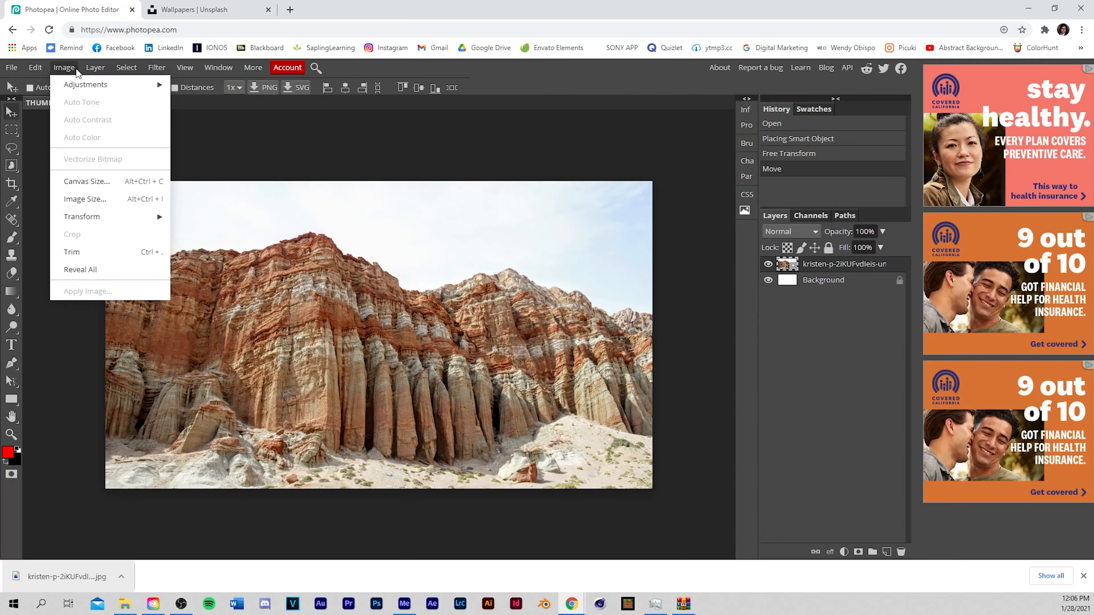
pyautogui.click(157, 68)
pyautogui.moveTo(165, 178)
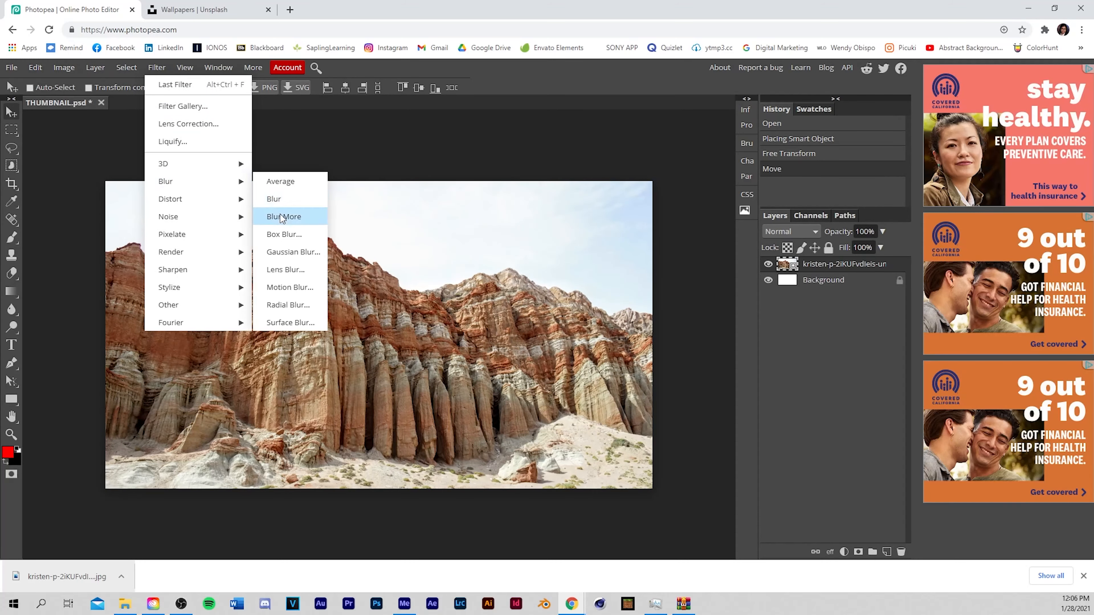
pyautogui.click(276, 252)
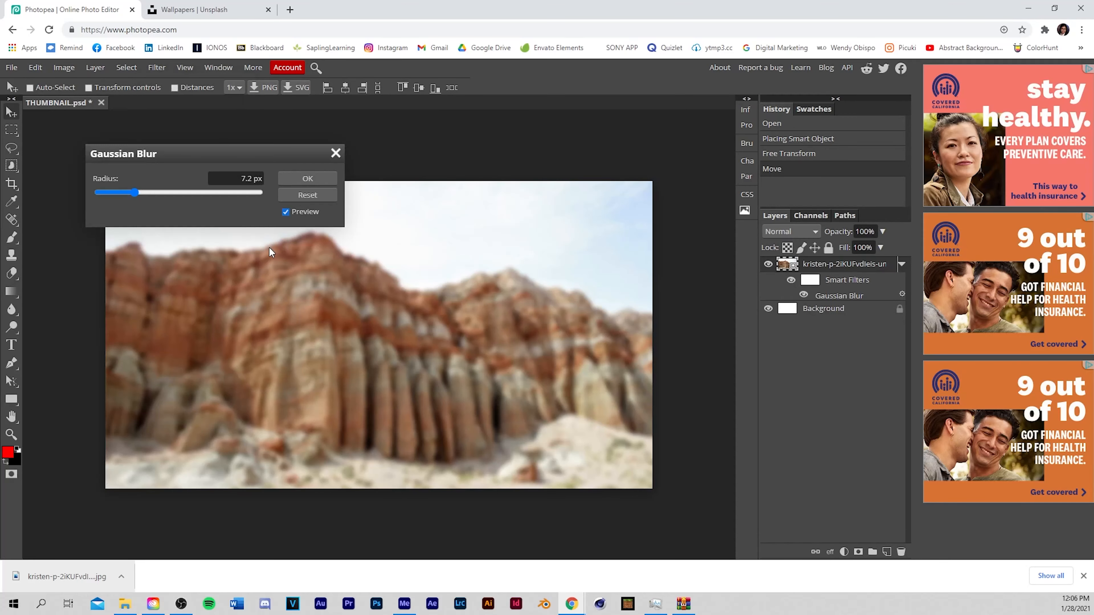
pyautogui.moveTo(165, 193); pyautogui.dragTo(138, 193)
pyautogui.moveTo(135, 190); pyautogui.dragTo(144, 195)
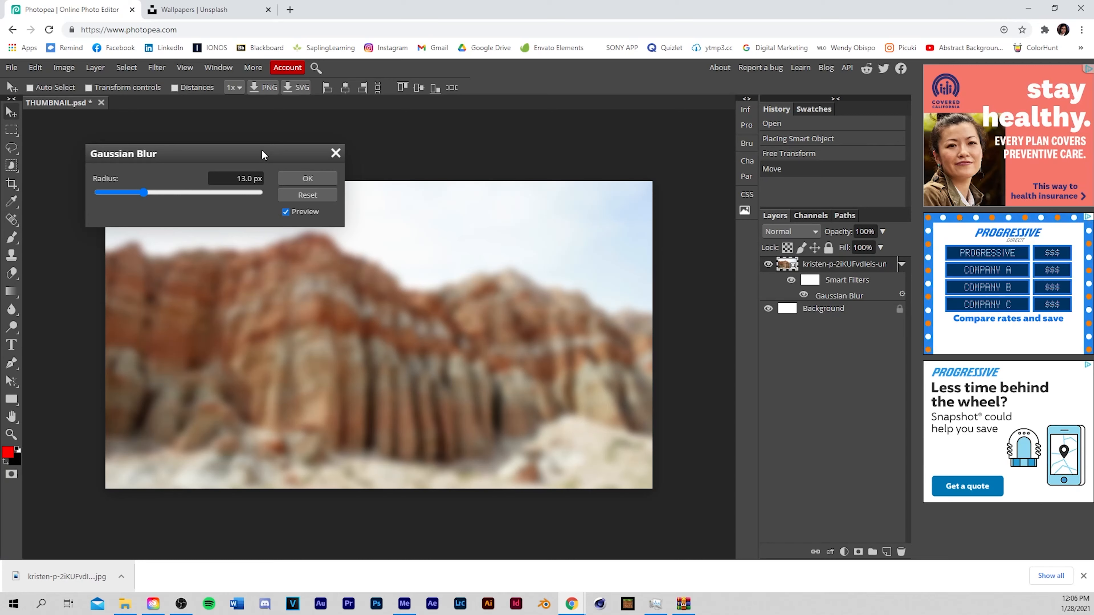
pyautogui.moveTo(261, 149); pyautogui.dragTo(335, 142)
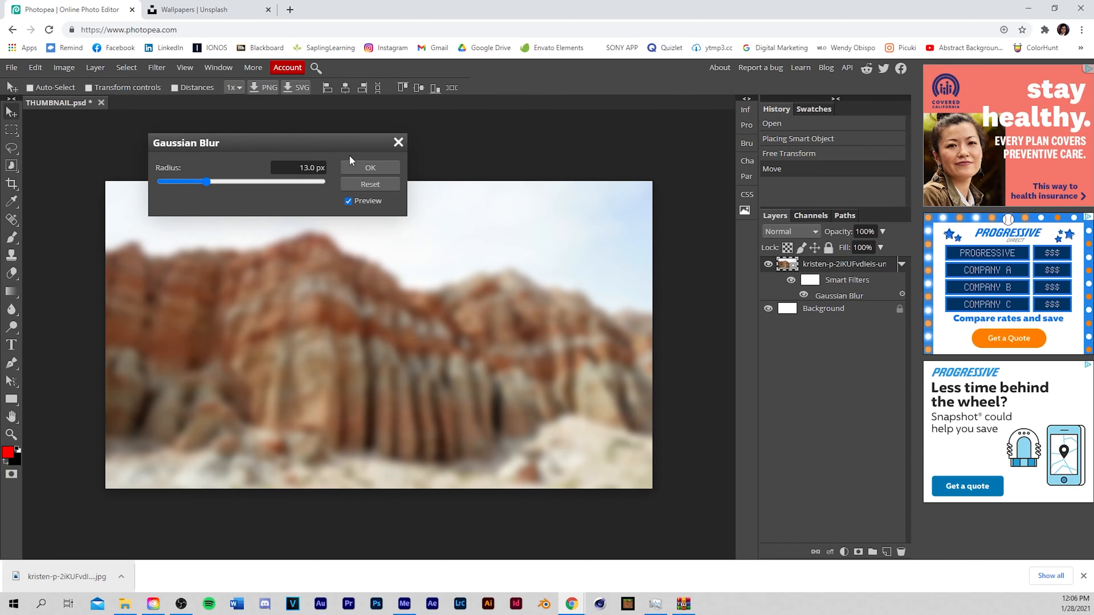
pyautogui.click(354, 168)
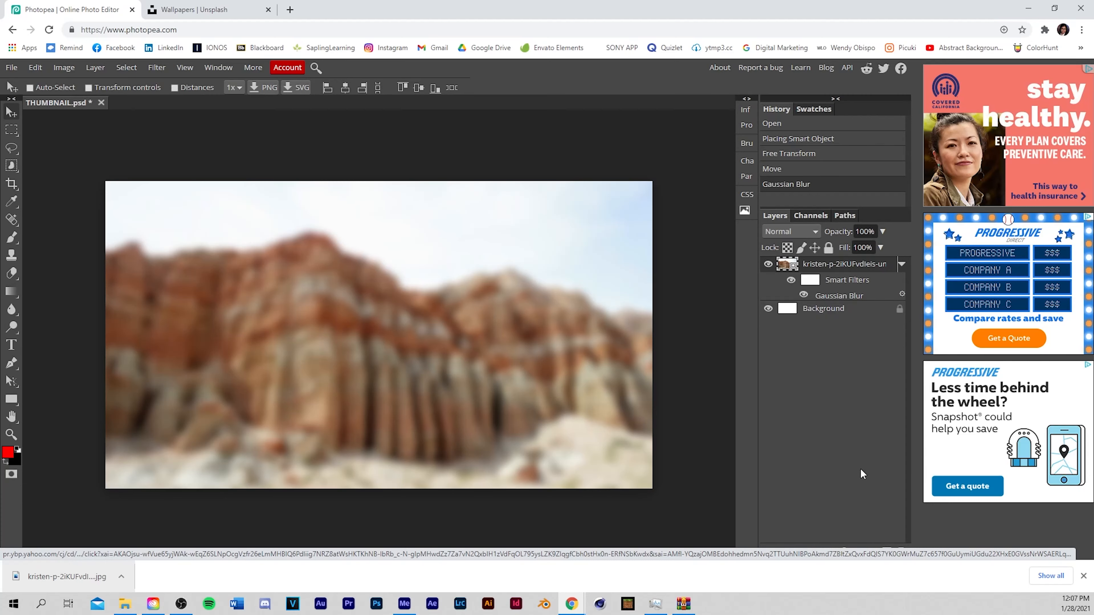
pyautogui.click(1083, 576)
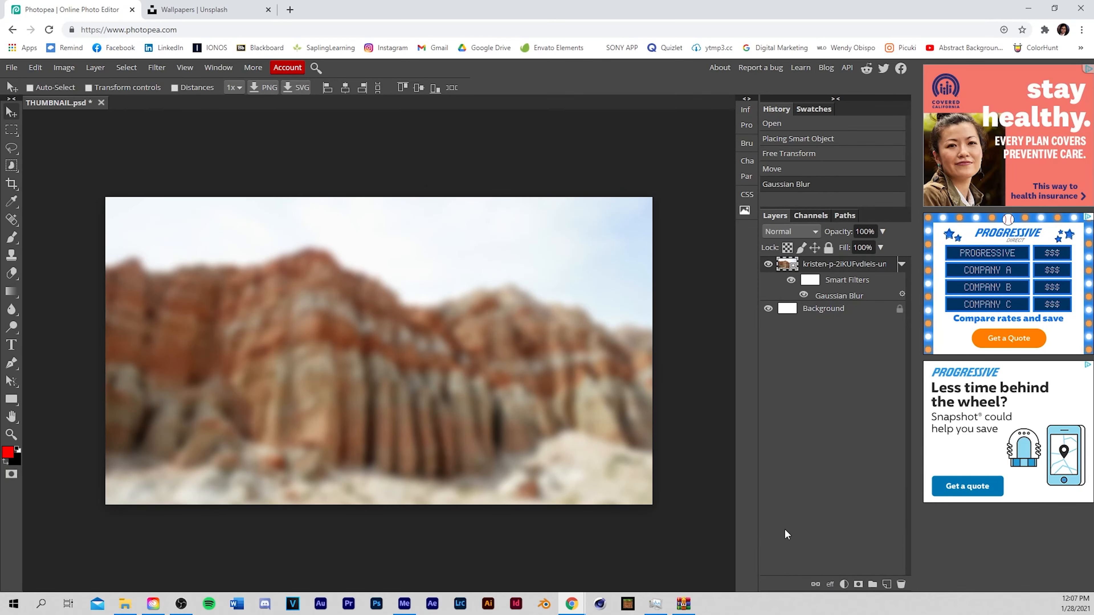
# Step: Add a new layer above the cliff photo, select the whole canvas on it and ready the Paint Bucket tool
pyautogui.click(887, 584)
pyautogui.click(11, 131)
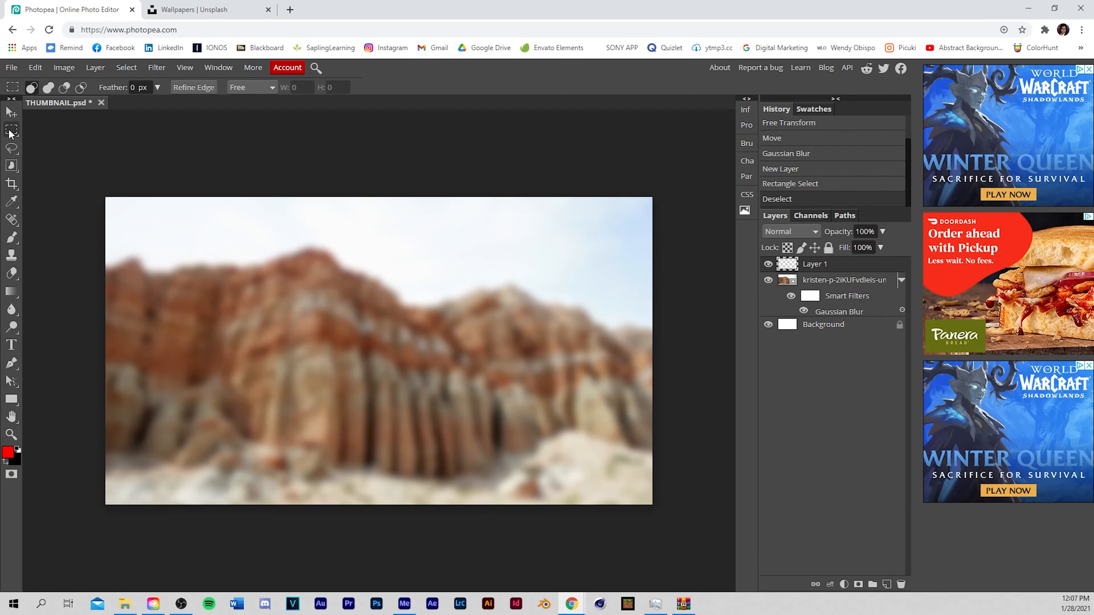
pyautogui.moveTo(106, 198); pyautogui.dragTo(669, 530)
pyautogui.press('g')
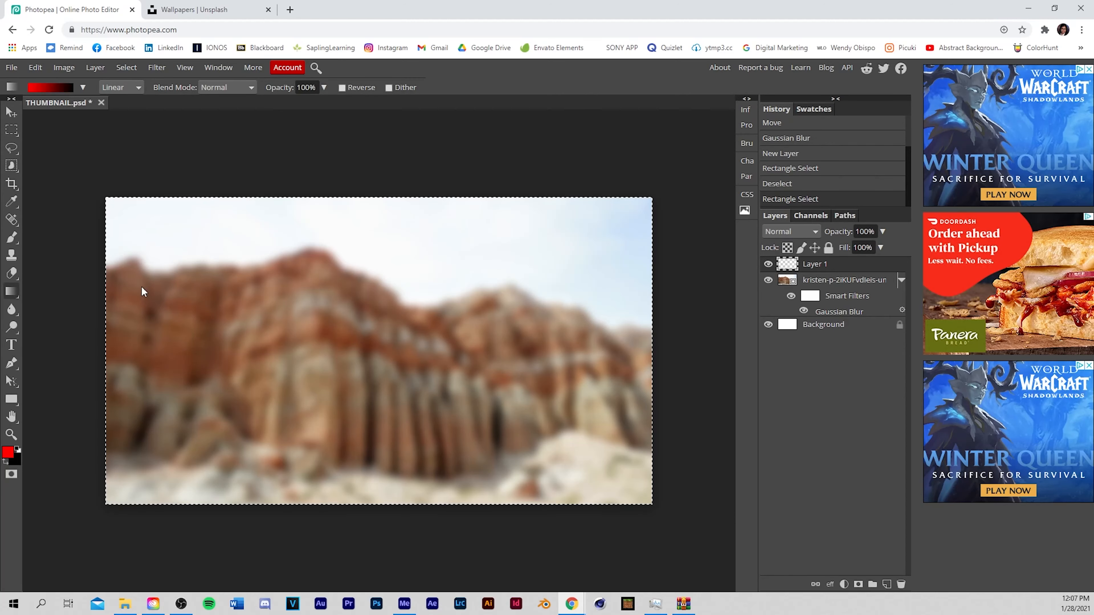
pyautogui.rightClick(11, 293)
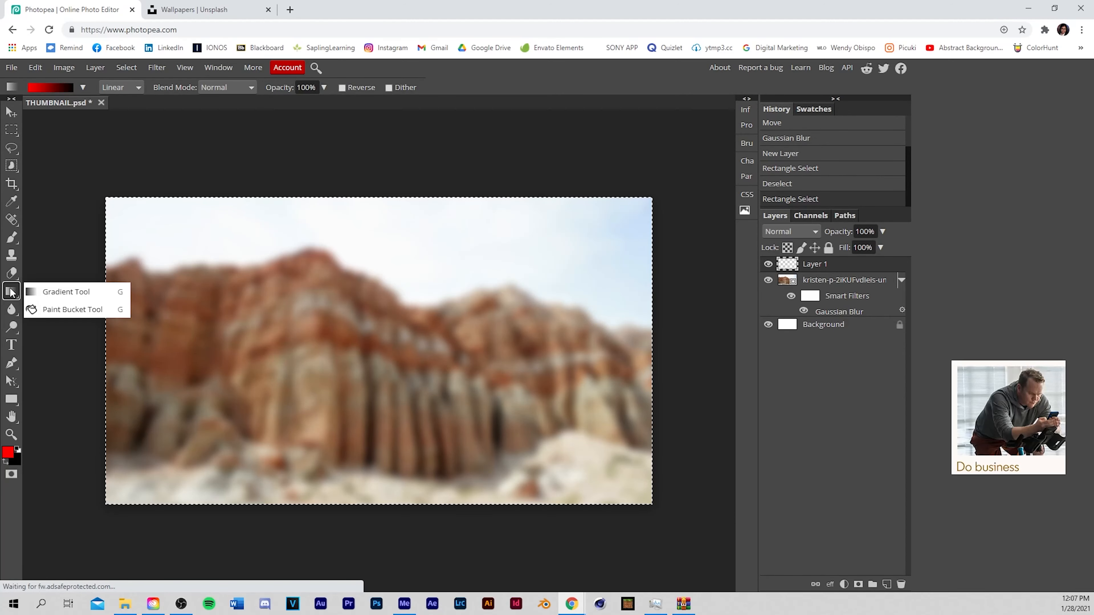
pyautogui.click(46, 310)
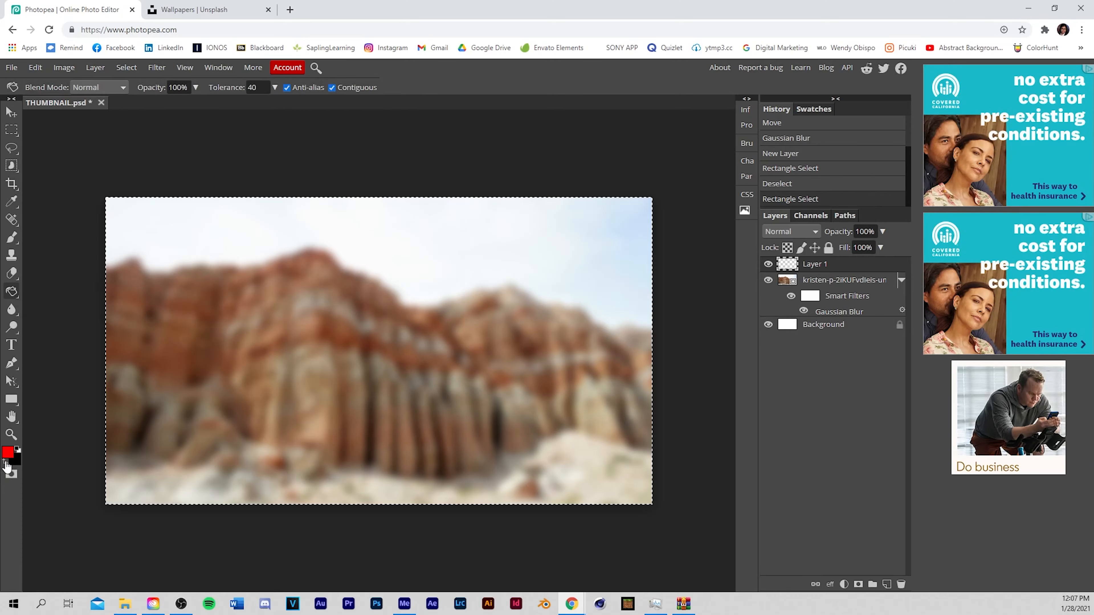
pyautogui.click(7, 452)
pyautogui.moveTo(197, 200)
pyautogui.mouseDown()
pyautogui.moveTo(236, 162)
pyautogui.moveTo(249, 183)
pyautogui.mouseUp()
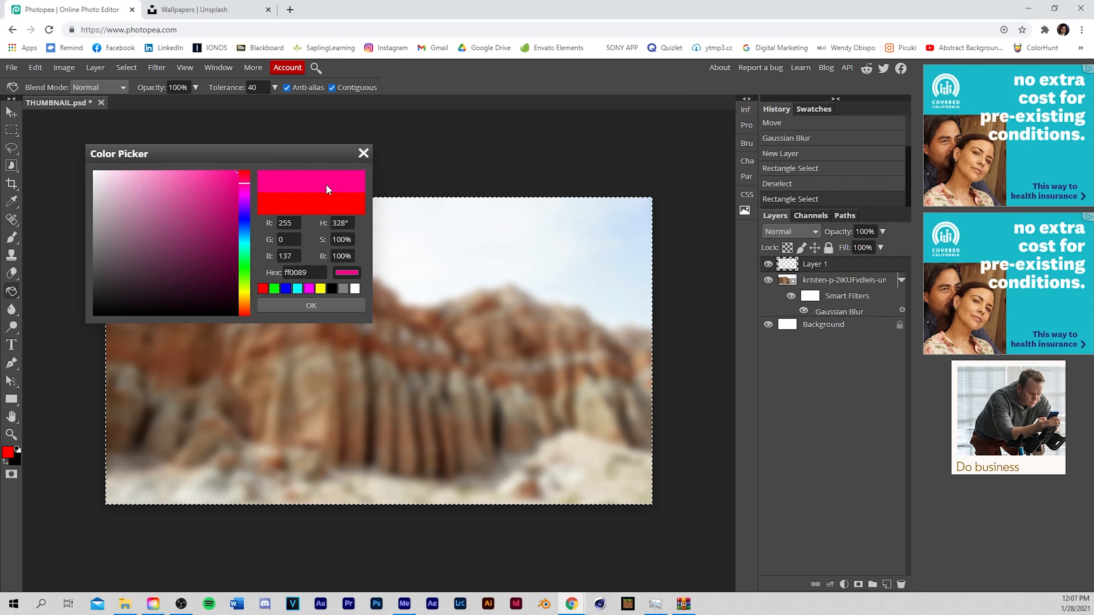
pyautogui.click(363, 153)
# Step: Fill the selected canvas area on the new layer with solid red and clear the selection
pyautogui.click(305, 319)
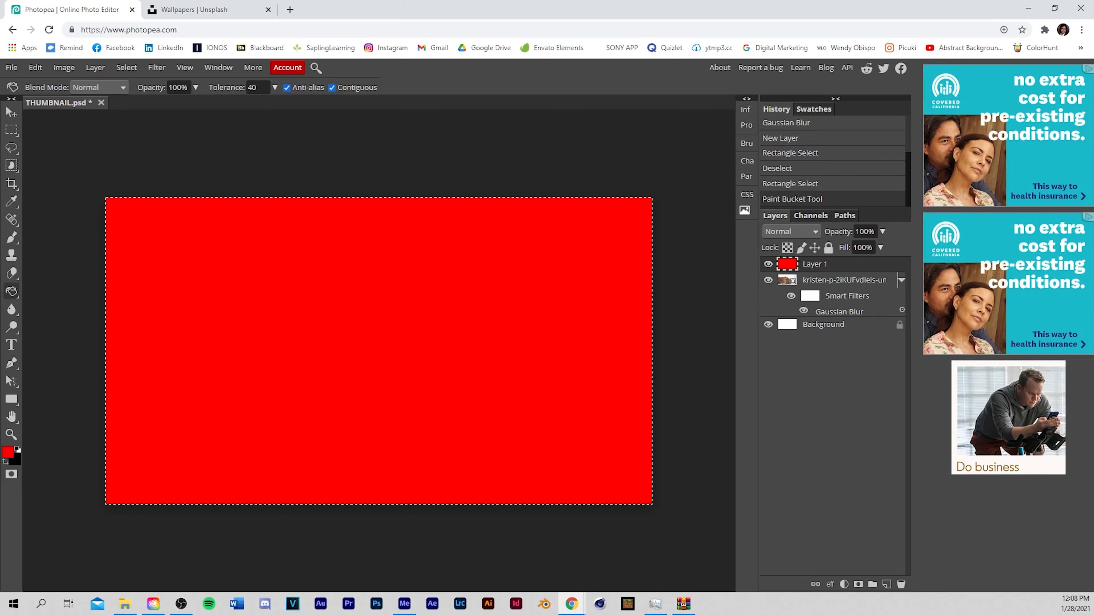
pyautogui.click(11, 129)
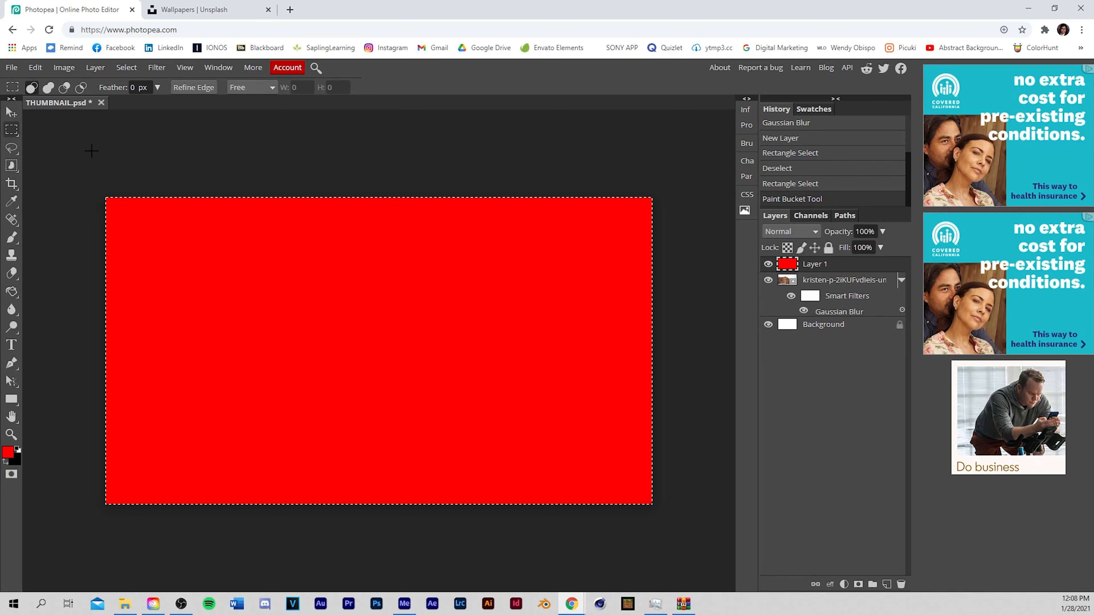
pyautogui.click(92, 151)
# Step: Set the red layer's blend mode to Color Dodge and its opacity to 61%, comparing the image with and without it
pyautogui.click(791, 232)
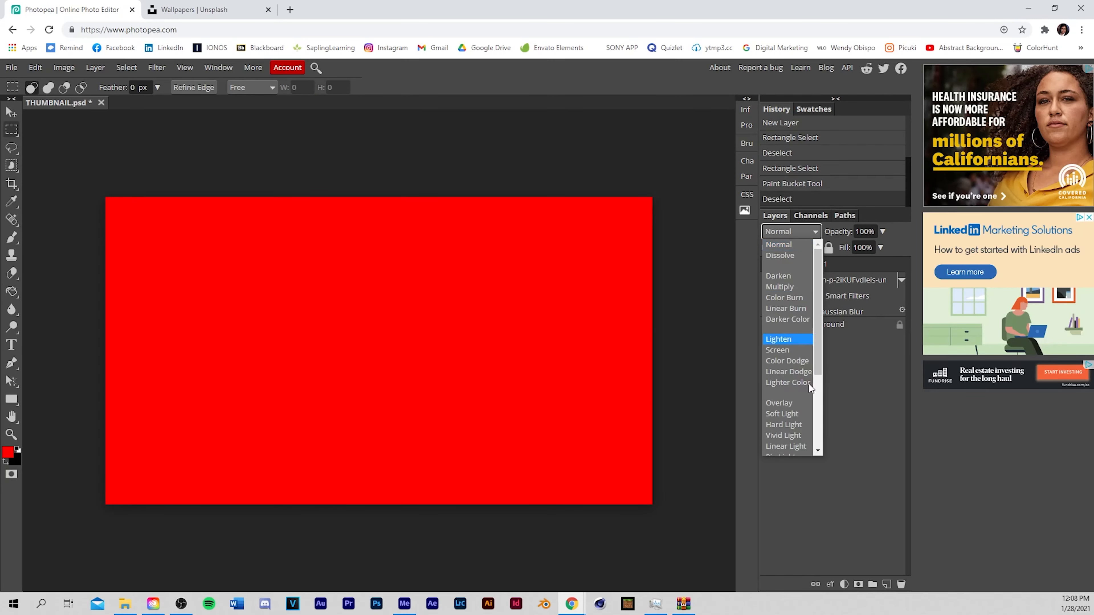
pyautogui.click(796, 363)
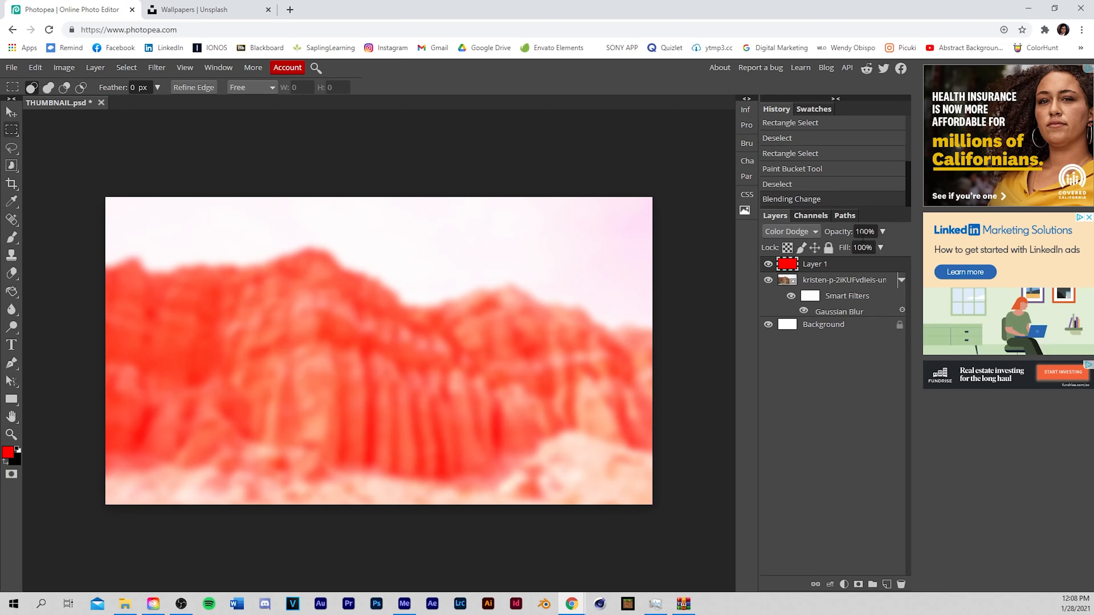
pyautogui.click(882, 231)
pyautogui.moveTo(885, 247)
pyautogui.mouseDown()
pyautogui.moveTo(834, 259)
pyautogui.moveTo(902, 244)
pyautogui.moveTo(871, 252)
pyautogui.mouseUp()
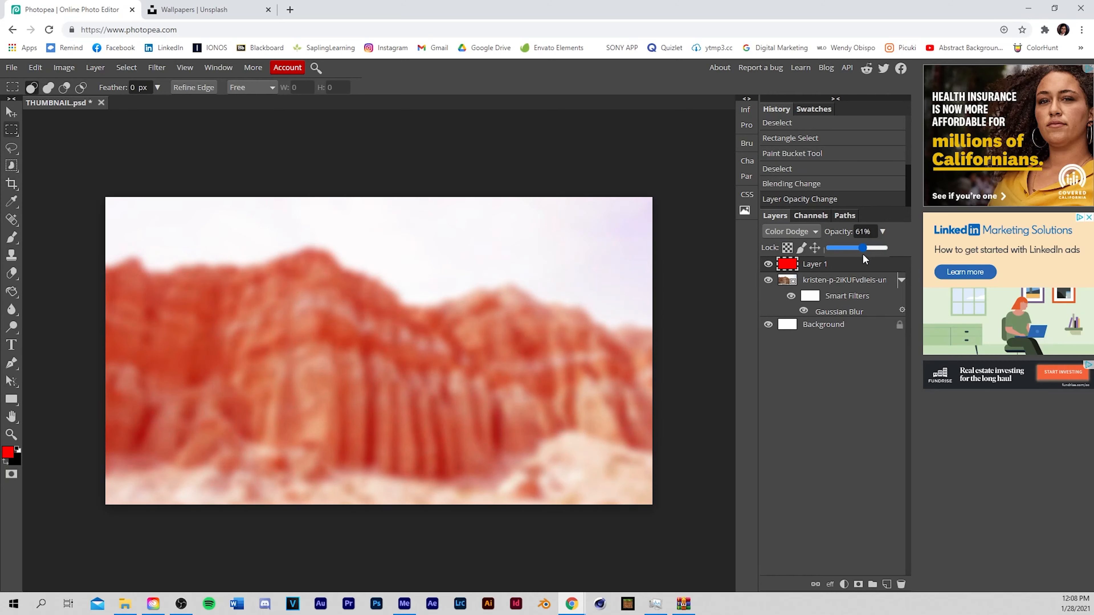
pyautogui.click(829, 416)
pyautogui.click(768, 264)
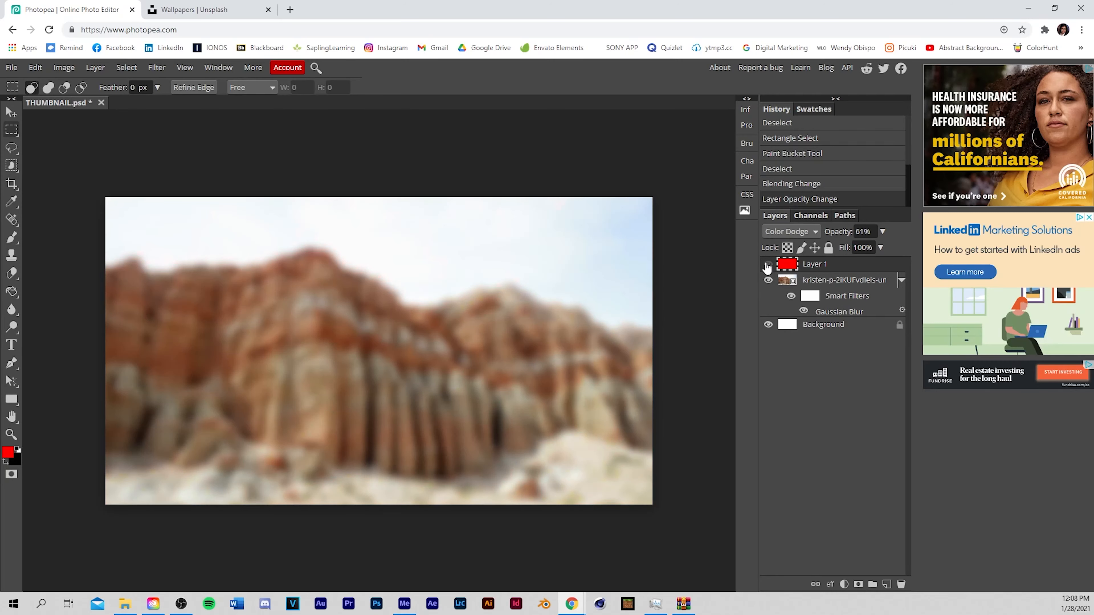
pyautogui.click(767, 264)
pyautogui.click(768, 264)
pyautogui.click(768, 264)
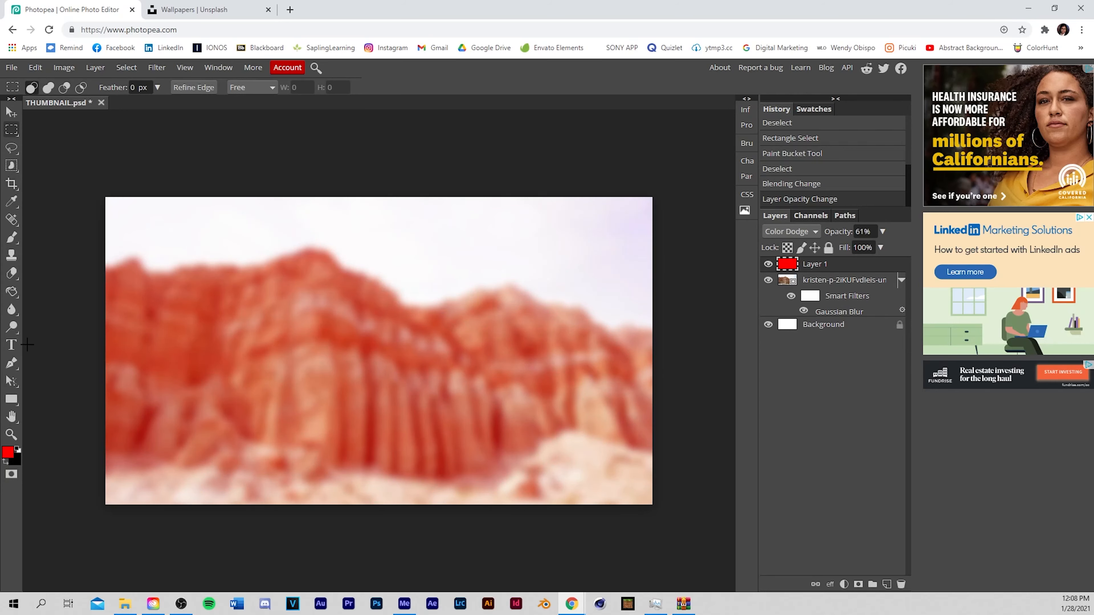
# Step: Add a text layer reading THUMBNAIL near the middle of the canvas
pyautogui.click(10, 347)
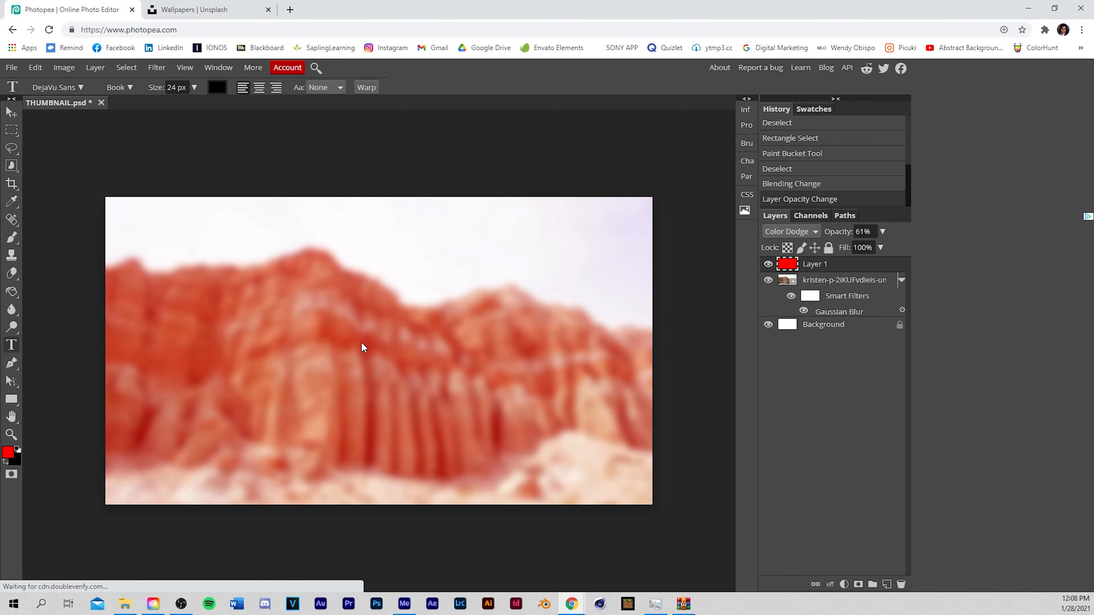
pyautogui.click(327, 355)
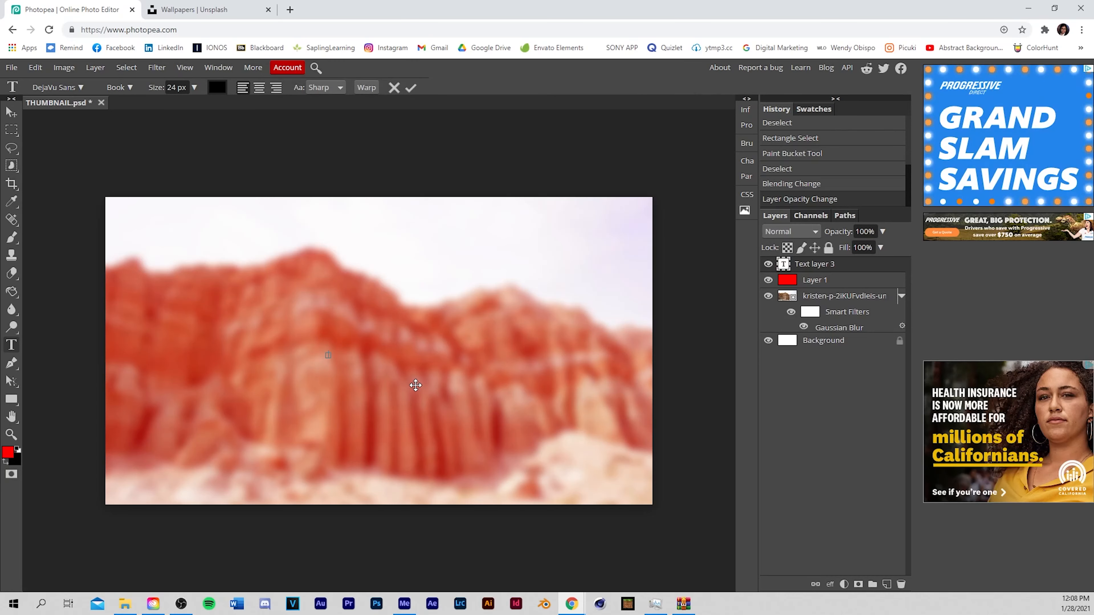
pyautogui.write('THU')
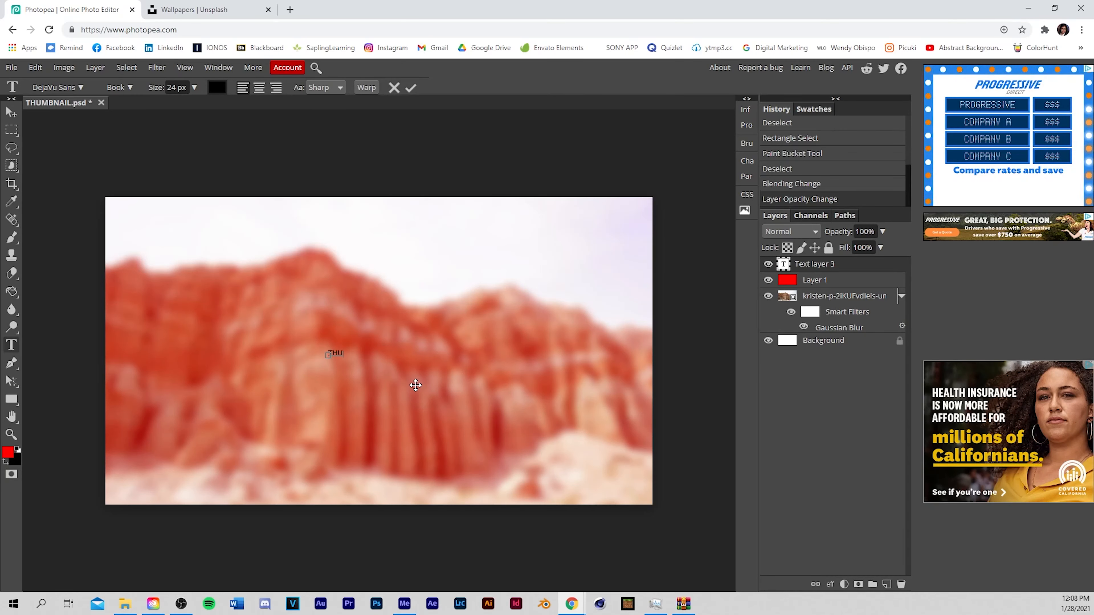
pyautogui.write('MBNAIL')
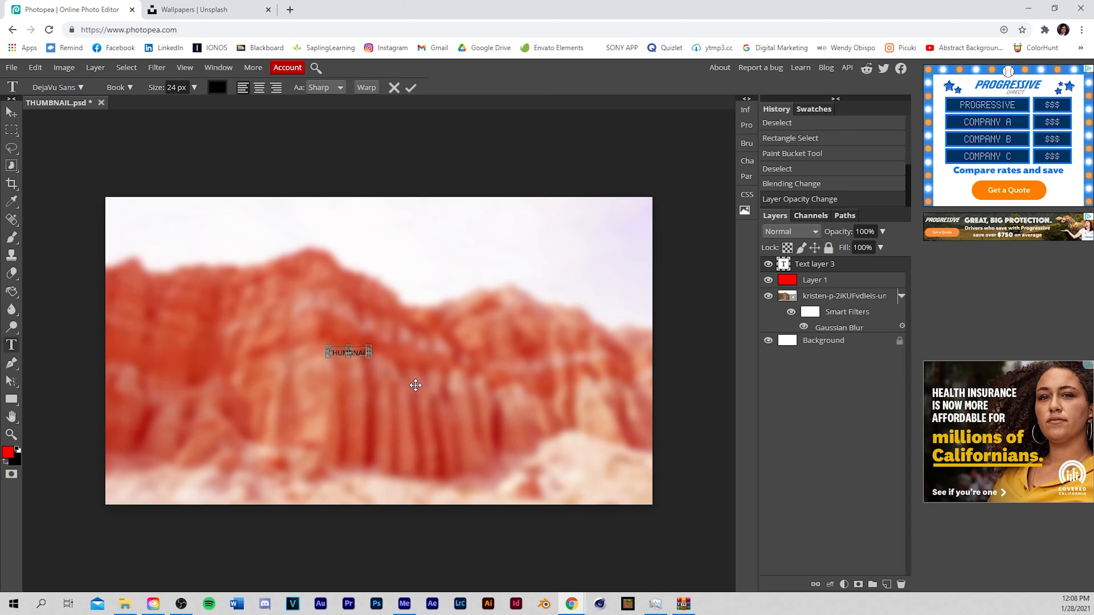
# Step: Change all of the THUMBNAIL text to the Distant Galaxy font at a size of 150 px
pyautogui.hotkey('ctrl', 'a')
pyautogui.click(79, 86)
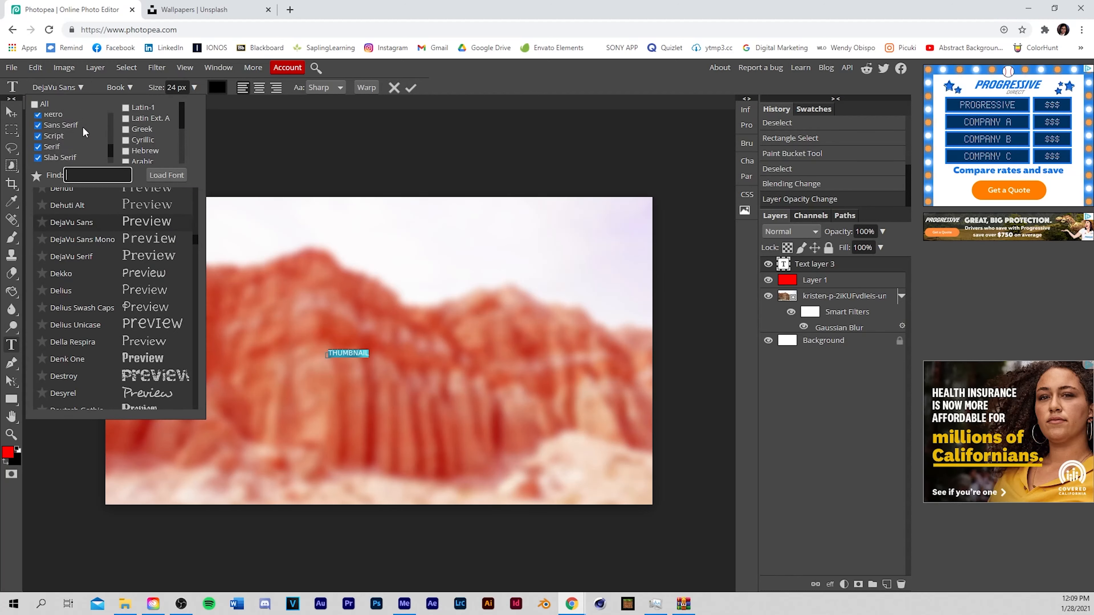
pyautogui.scroll(2, 82, 127)
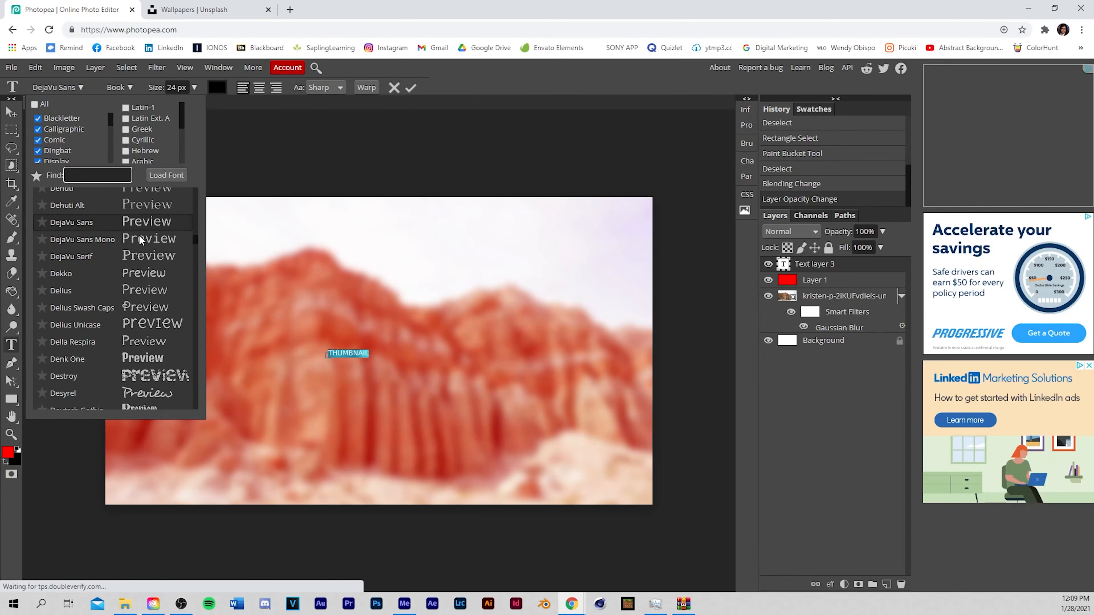
pyautogui.scroll(-5, 134, 254)
pyautogui.scroll(-3, 126, 276)
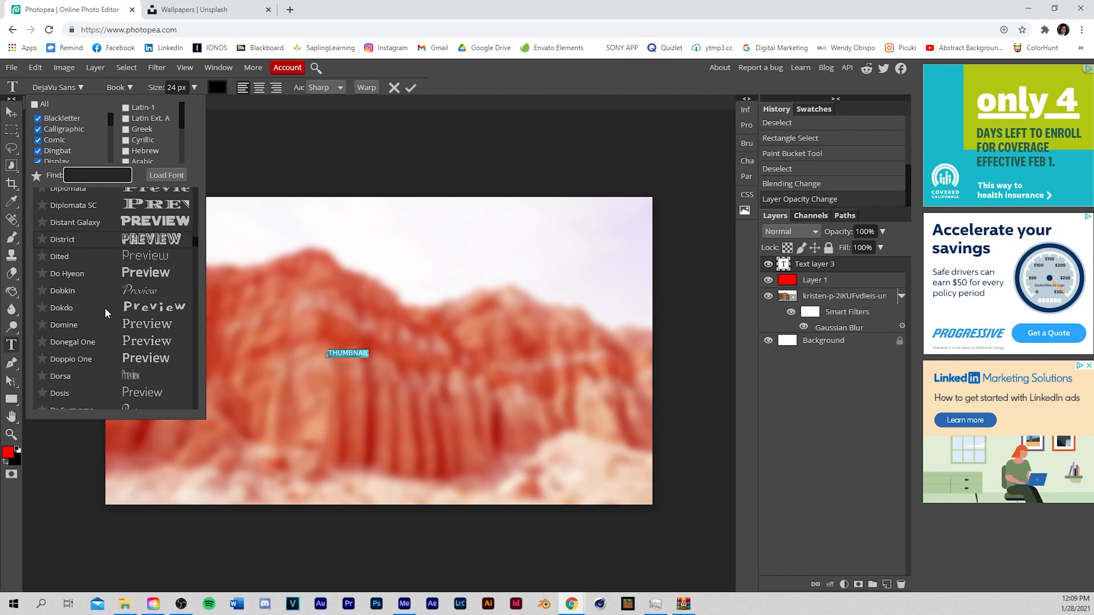
pyautogui.scroll(3, 134, 305)
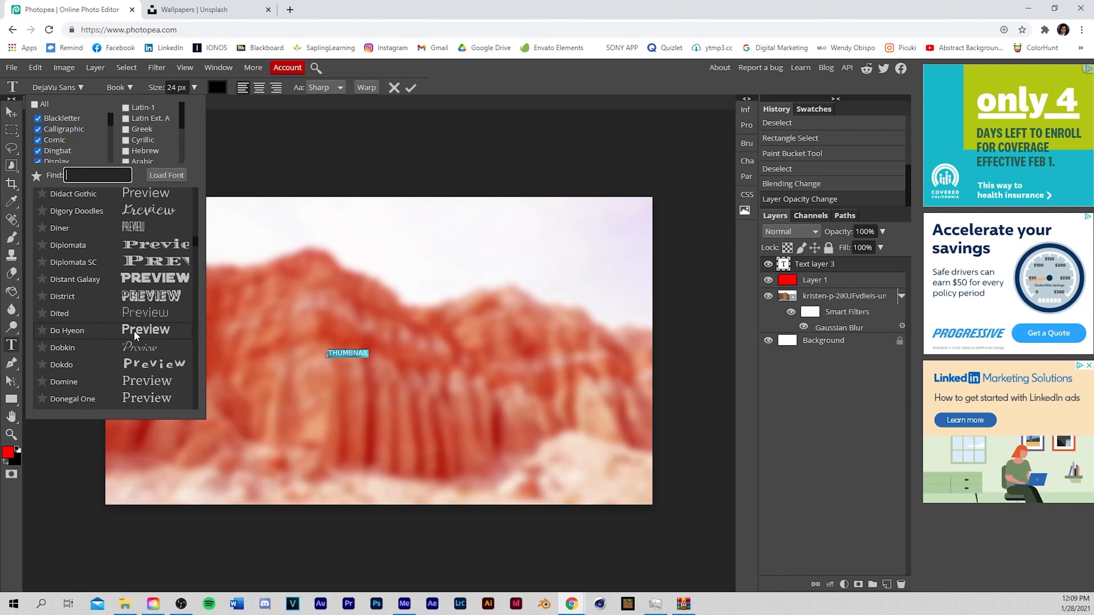
pyautogui.click(96, 278)
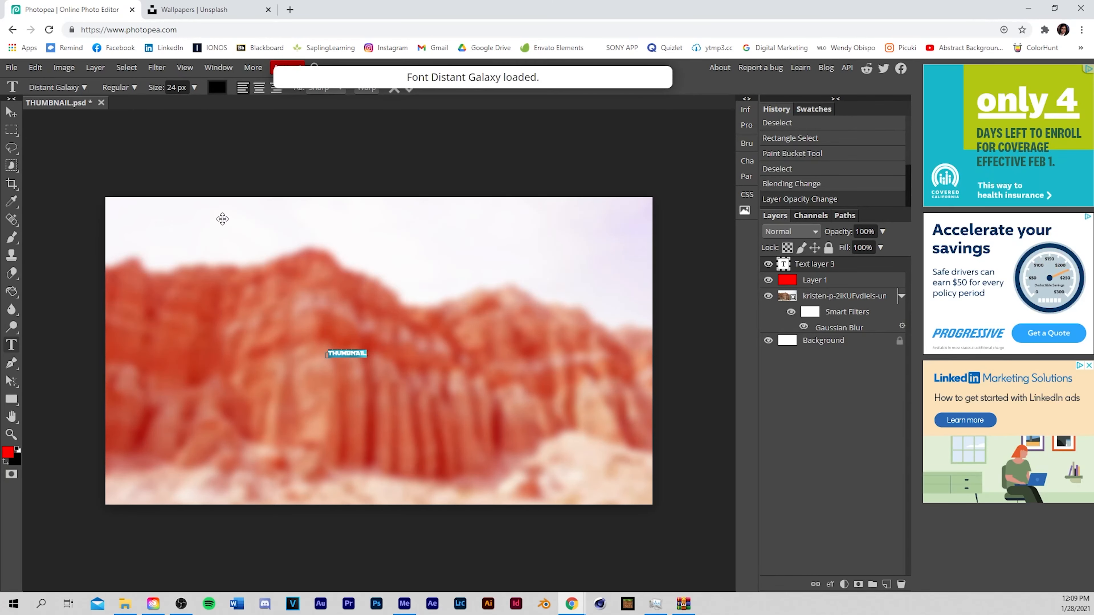
pyautogui.click(195, 88)
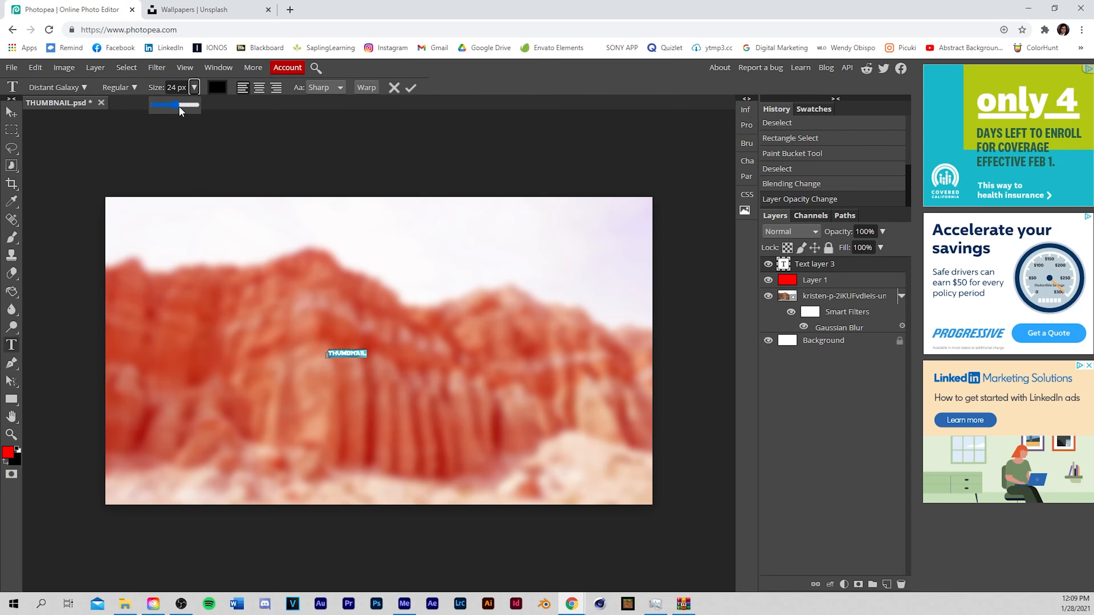
pyautogui.moveTo(179, 106); pyautogui.dragTo(198, 105)
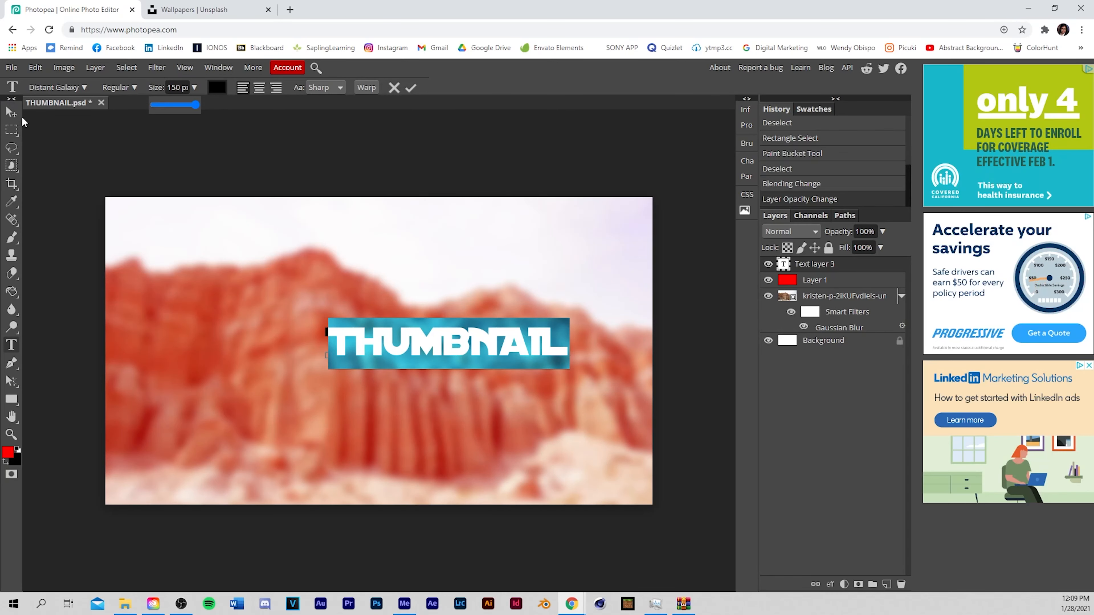
# Step: Move the THUMBNAIL text left and slightly down so it sits near the centre of the canvas
pyautogui.click(12, 112)
pyautogui.moveTo(459, 388); pyautogui.dragTo(412, 392)
pyautogui.moveTo(392, 350)
pyautogui.mouseDown()
pyautogui.moveTo(342, 349)
pyautogui.moveTo(372, 360)
pyautogui.mouseUp()
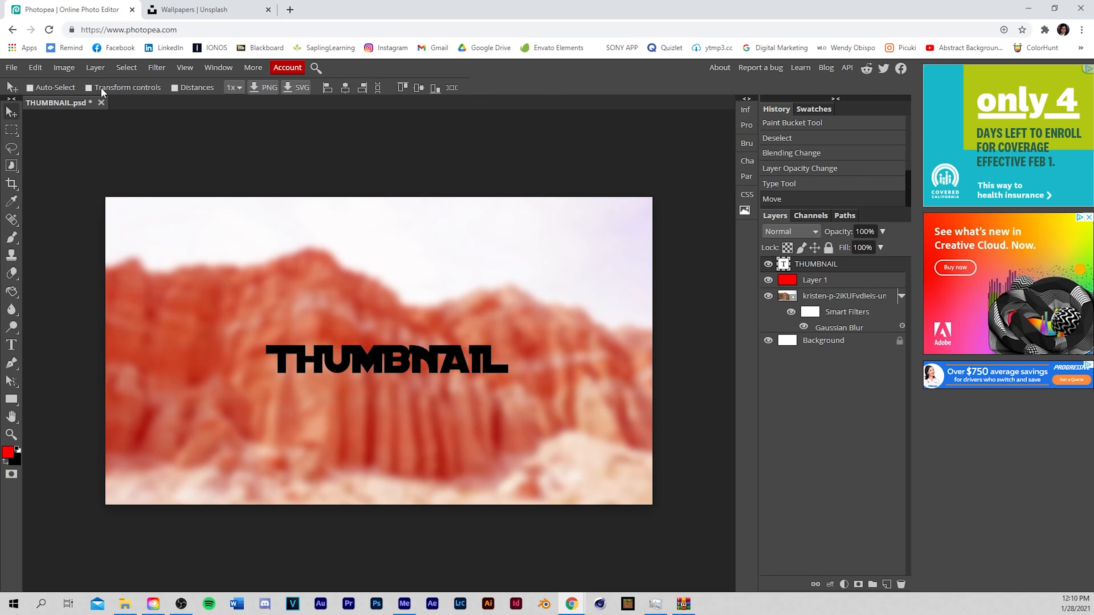
# Step: Scale the THUMBNAIL text with transform controls to about three quarters of the canvas width and centre it
pyautogui.click(89, 88)
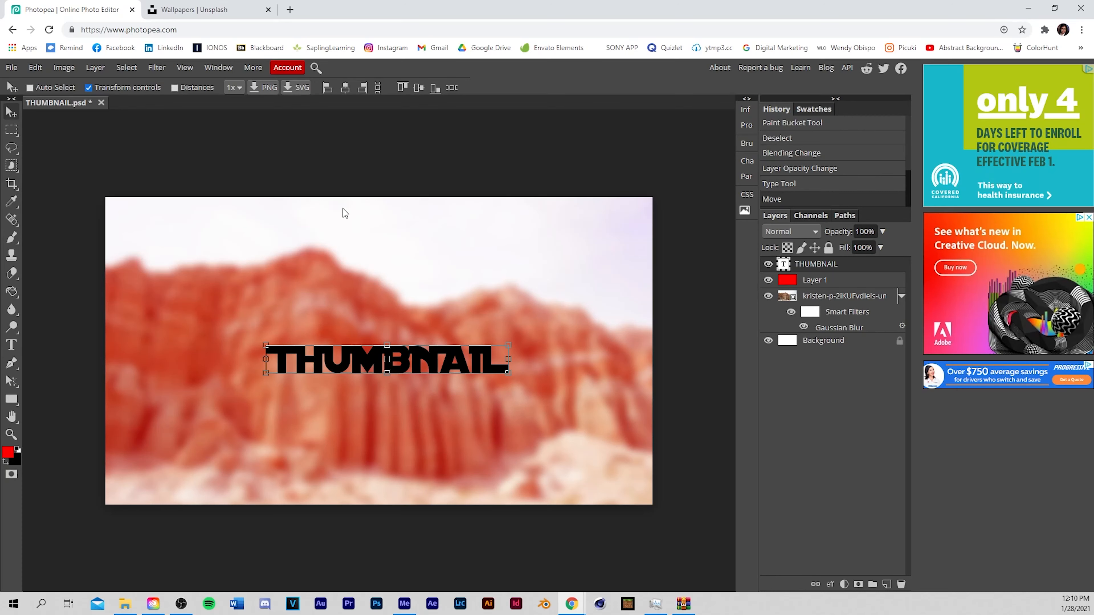
pyautogui.click(509, 343)
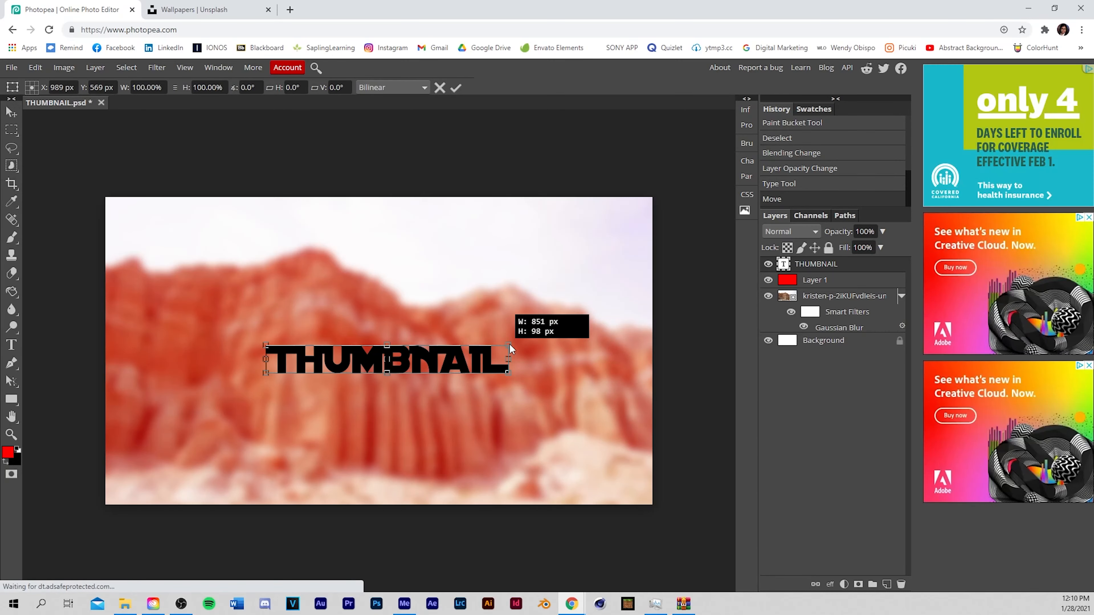
pyautogui.moveTo(508, 343); pyautogui.dragTo(674, 294)
pyautogui.moveTo(501, 341); pyautogui.dragTo(415, 343)
pyautogui.press('Return')
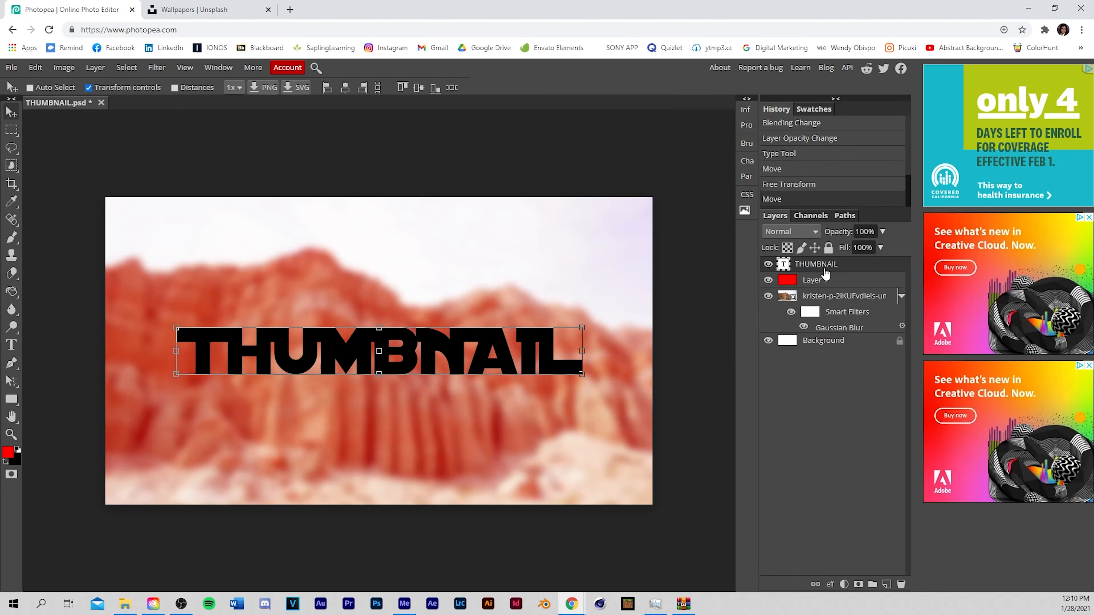
# Step: Add a Stroke layer effect to the THUMBNAIL text, moving its settings window off most of the text
pyautogui.click(830, 584)
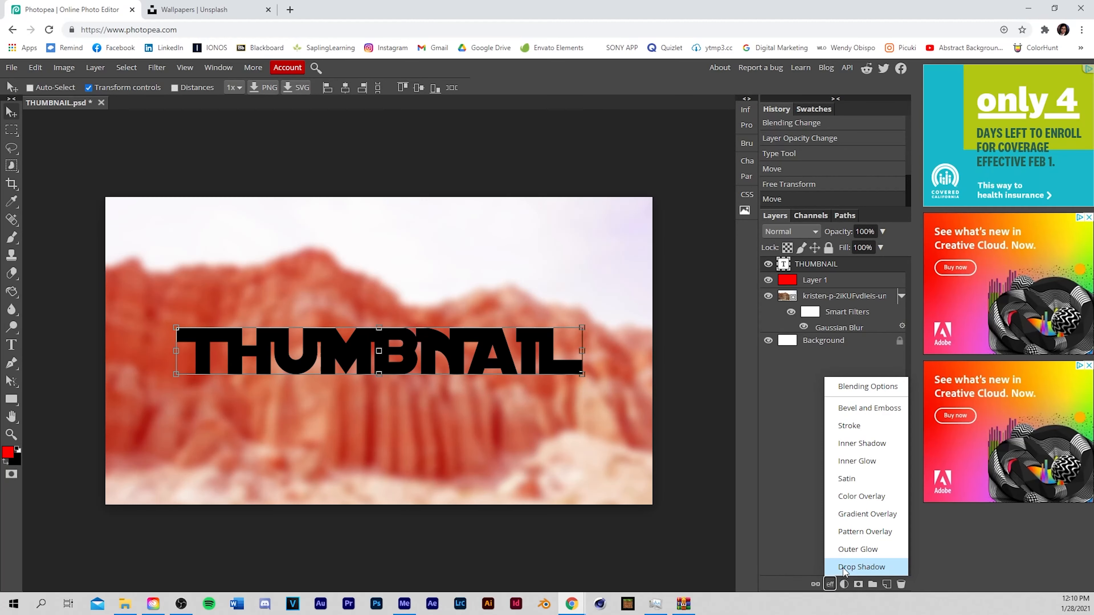
pyautogui.click(851, 426)
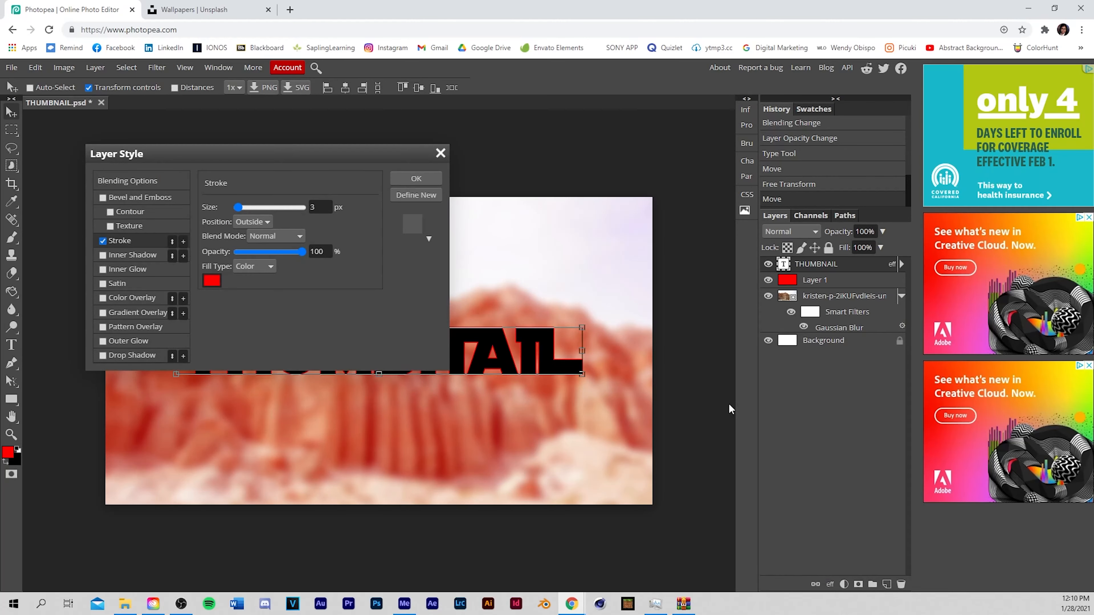
pyautogui.moveTo(207, 150); pyautogui.dragTo(680, 168)
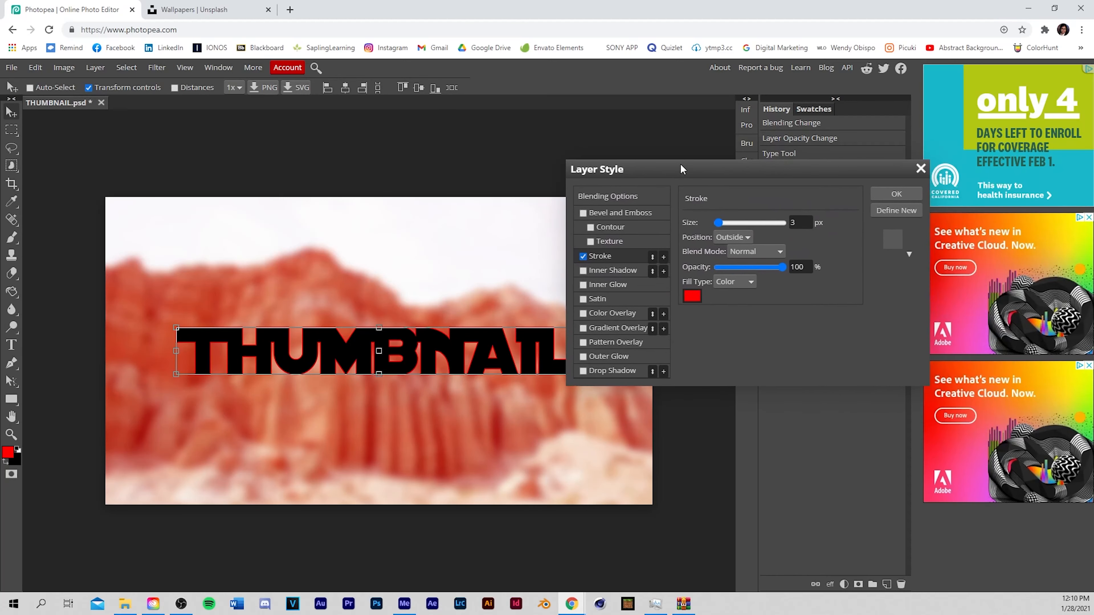
pyautogui.click(692, 296)
pyautogui.click(111, 209)
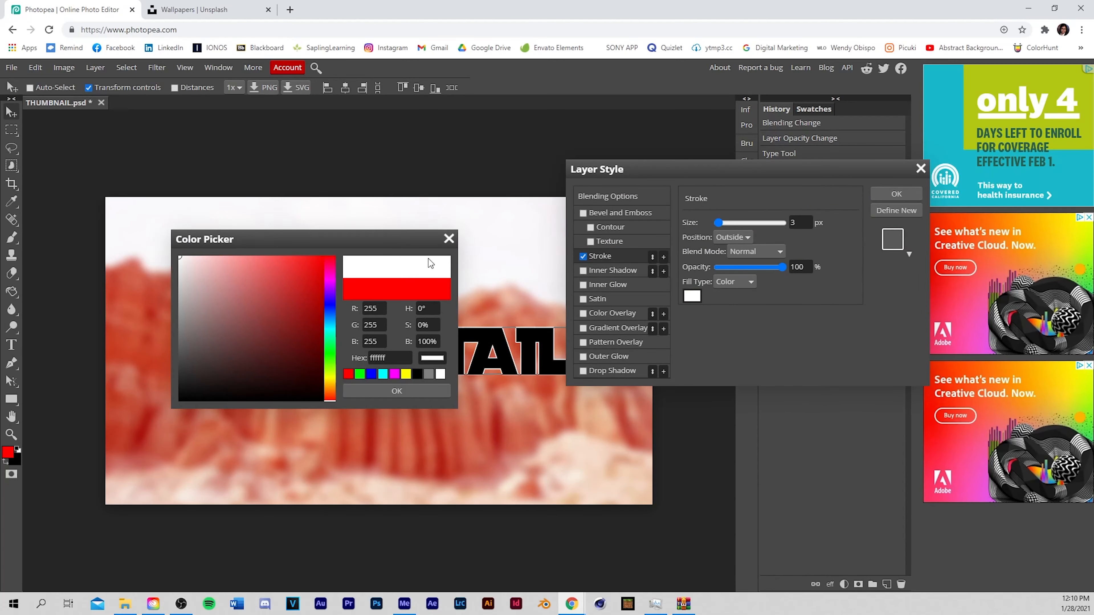
pyautogui.click(451, 241)
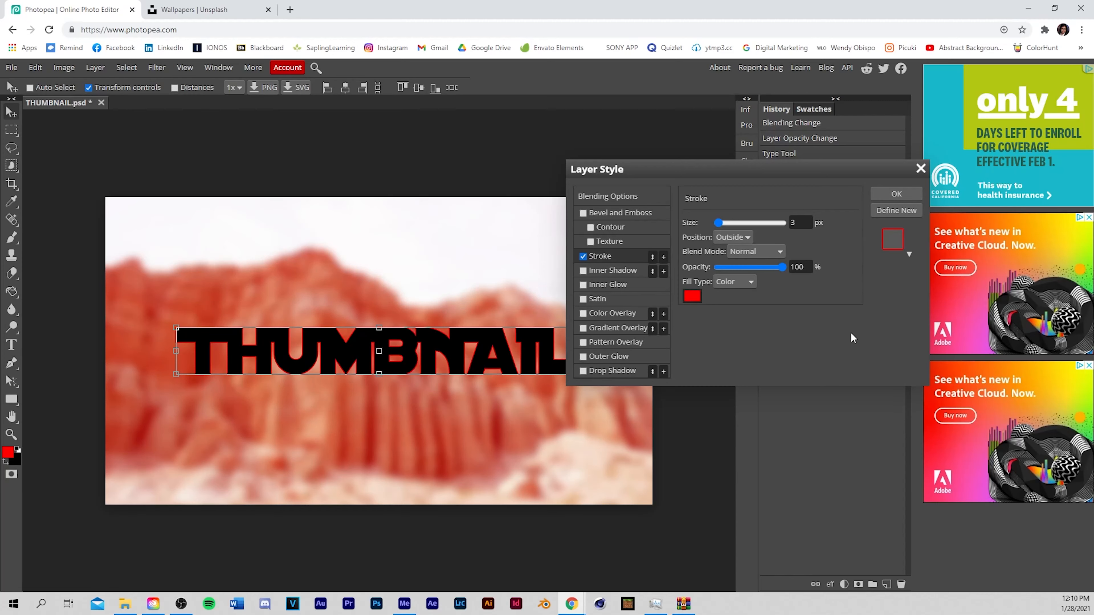
# Step: Make the THUMBNAIL text's stroke white and set its size to 13 px
pyautogui.click(691, 297)
pyautogui.click(139, 254)
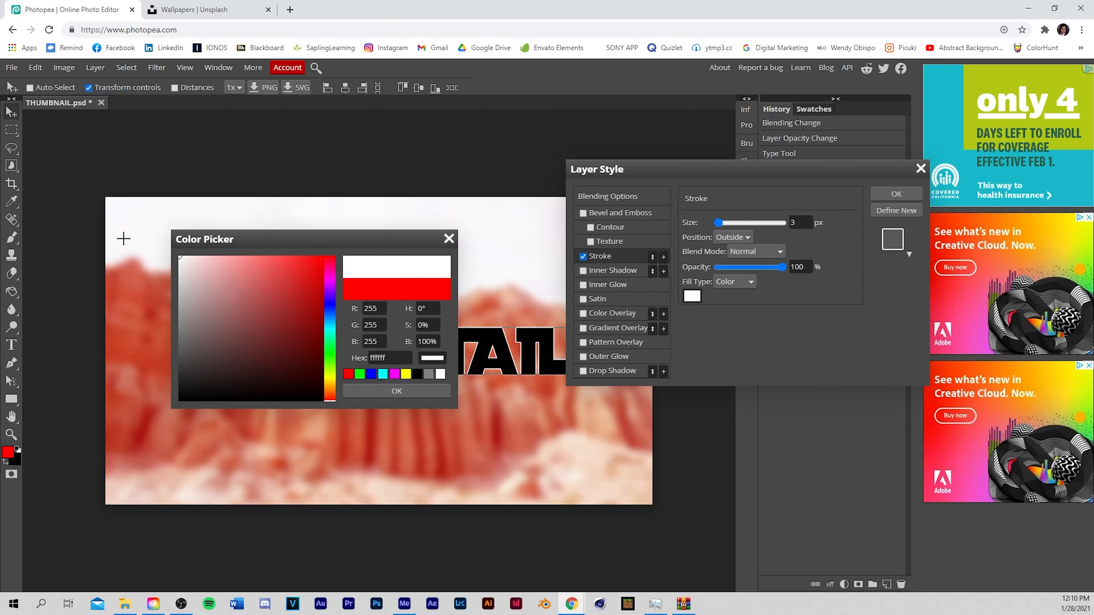
pyautogui.click(389, 394)
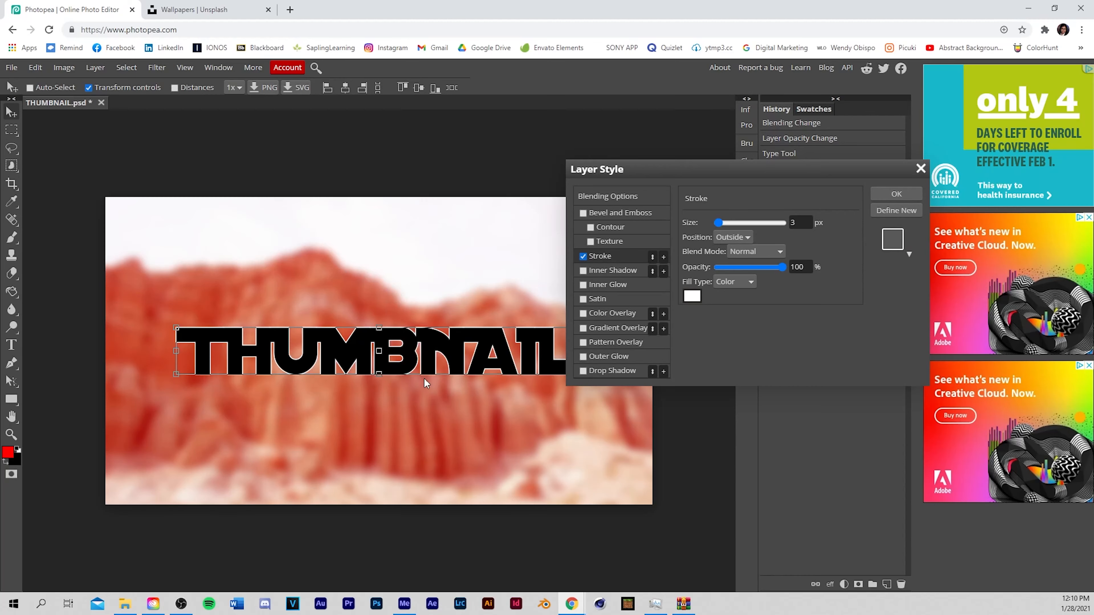
pyautogui.click(724, 223)
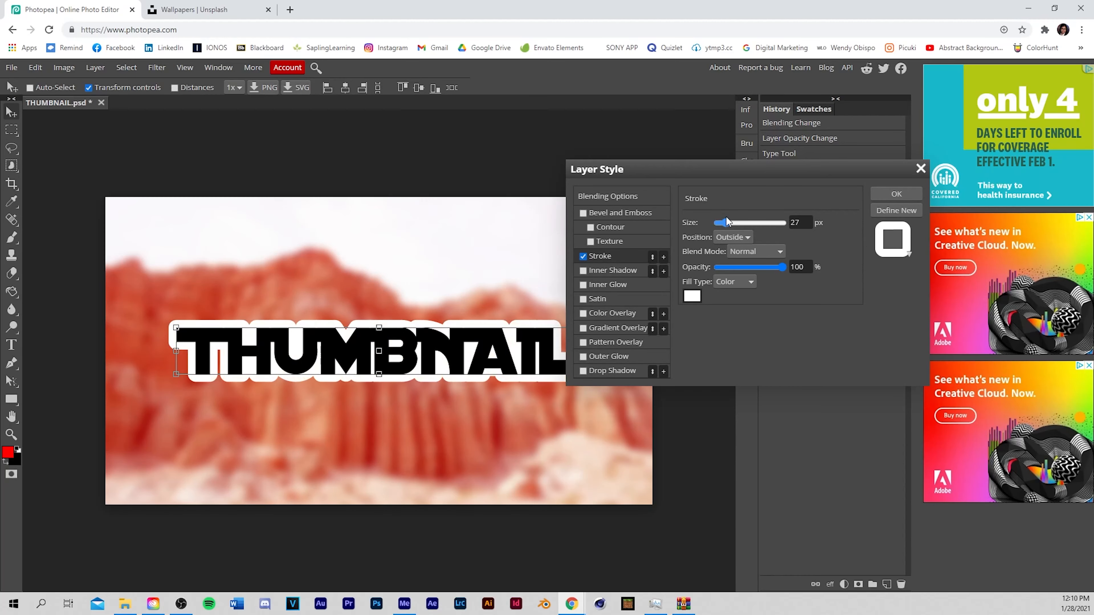
pyautogui.moveTo(723, 219); pyautogui.dragTo(723, 220)
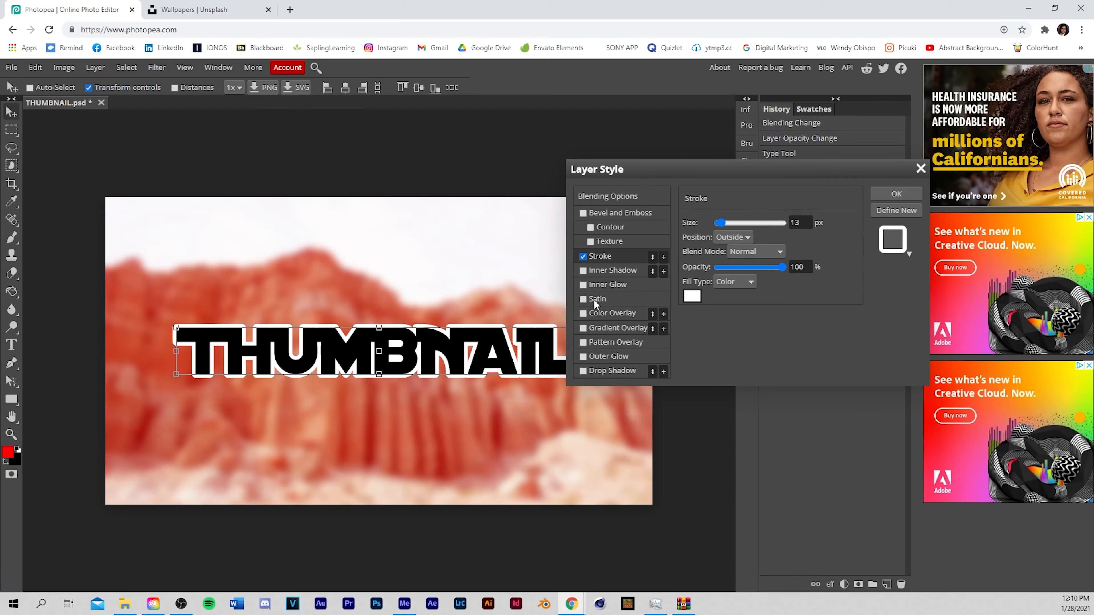
# Step: Add a Drop Shadow to the THUMBNAIL text at 64% opacity, leaving Outer Glow disabled
pyautogui.click(605, 369)
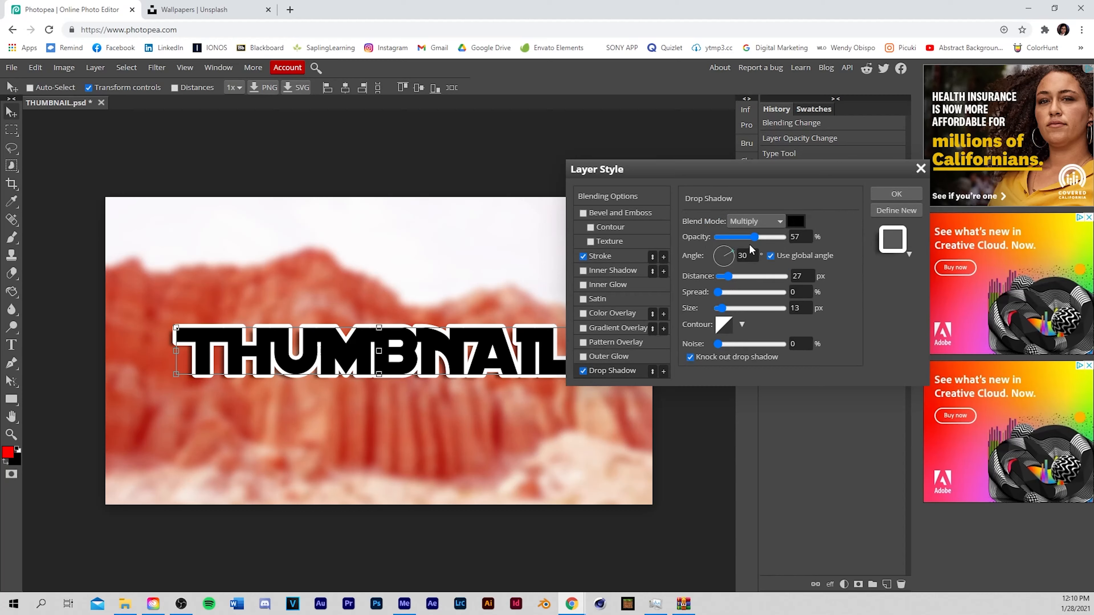
pyautogui.moveTo(754, 237)
pyautogui.mouseDown()
pyautogui.moveTo(742, 238)
pyautogui.moveTo(774, 239)
pyautogui.moveTo(760, 242)
pyautogui.mouseUp()
pyautogui.click(610, 360)
pyautogui.click(584, 356)
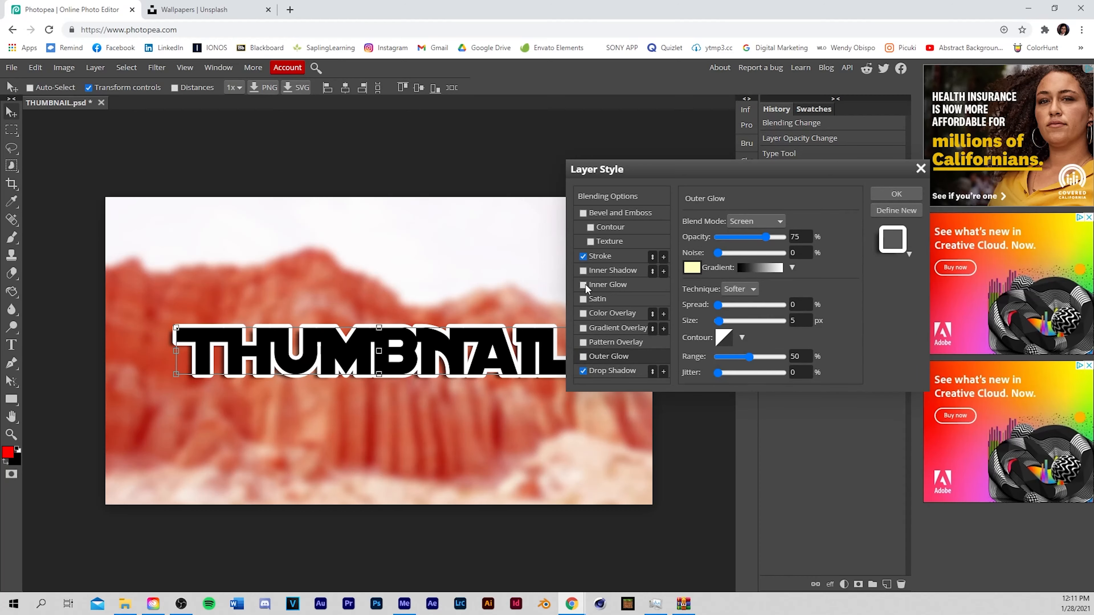
# Step: Add an Inner Shadow to the THUMBNAIL text and change its colour to white
pyautogui.click(607, 272)
pyautogui.click(795, 221)
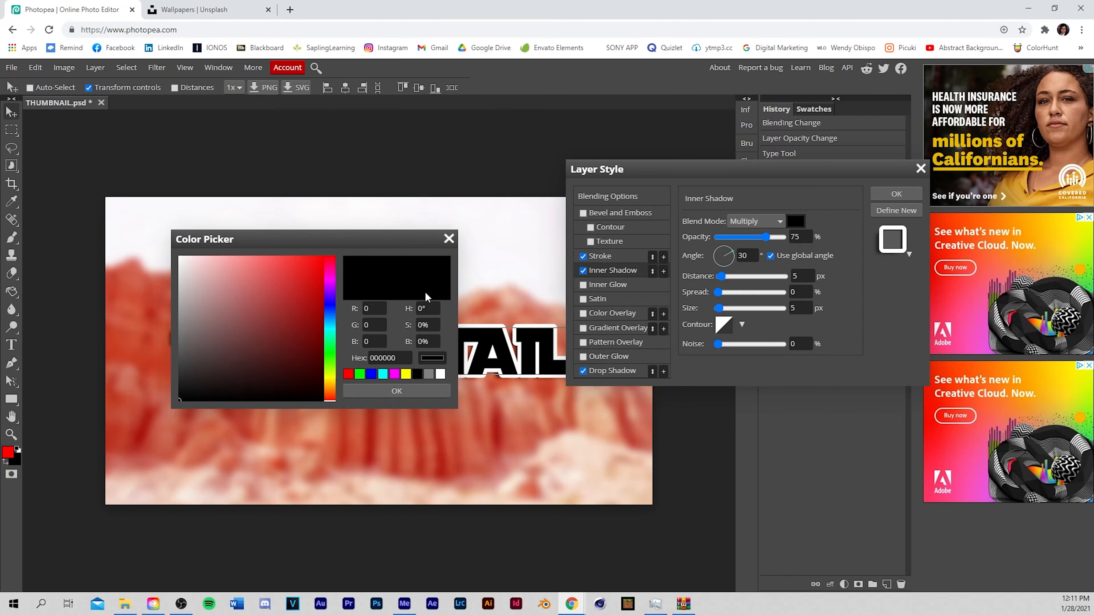
pyautogui.moveTo(209, 271); pyautogui.dragTo(143, 250)
pyautogui.moveTo(209, 243); pyautogui.dragTo(435, 375)
pyautogui.click(622, 521)
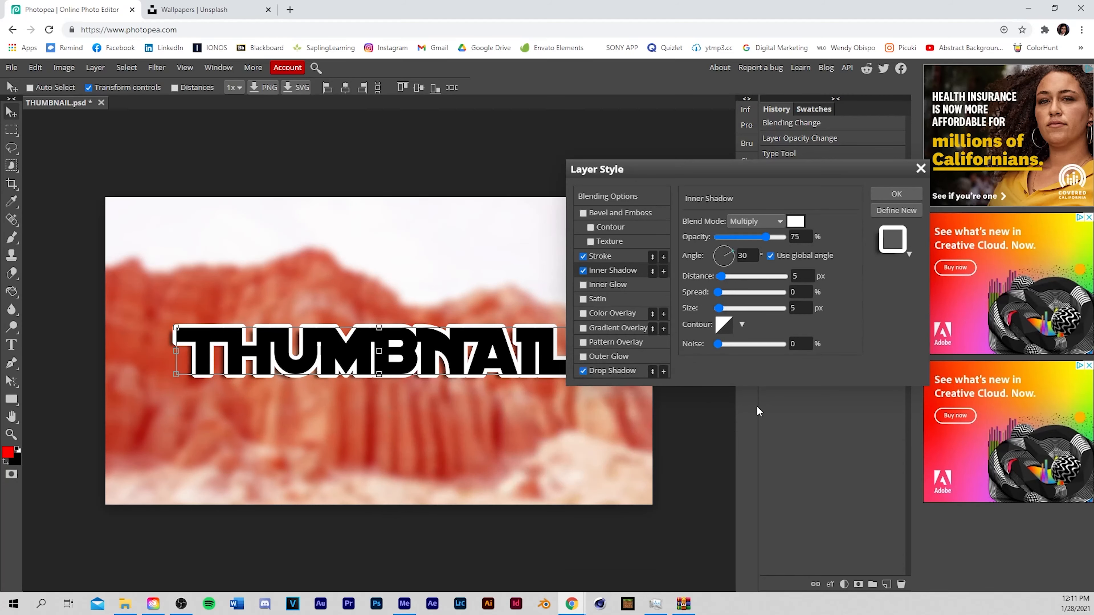
# Step: Set the inner shadow to Normal blend mode at 43% opacity, and move the styled THUMBNAIL text slightly up the canvas
pyautogui.moveTo(772, 237); pyautogui.dragTo(776, 237)
pyautogui.click(756, 221)
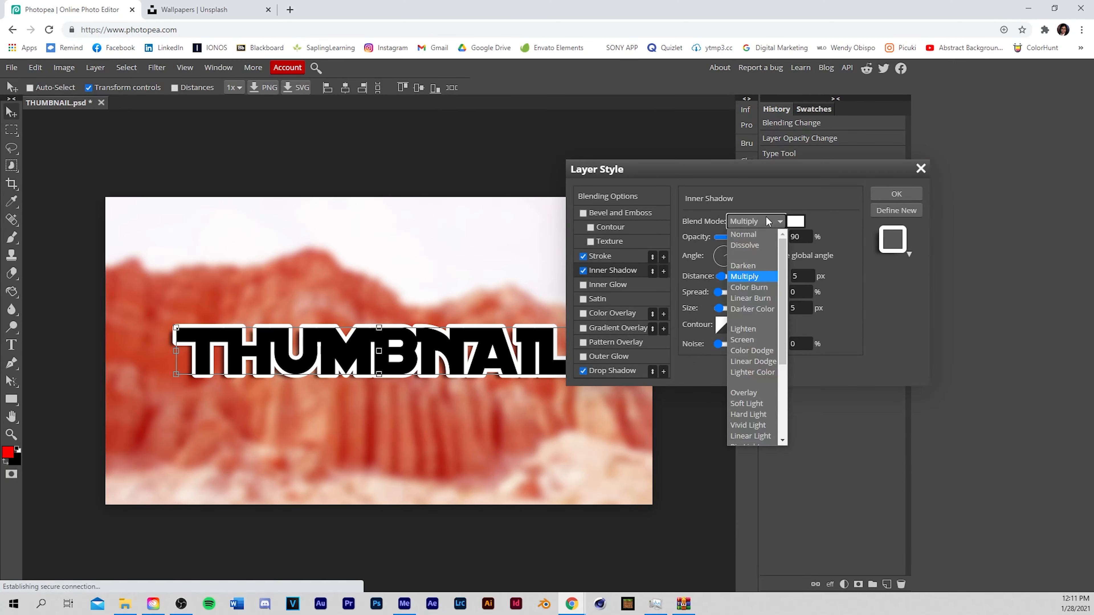
pyautogui.click(756, 228)
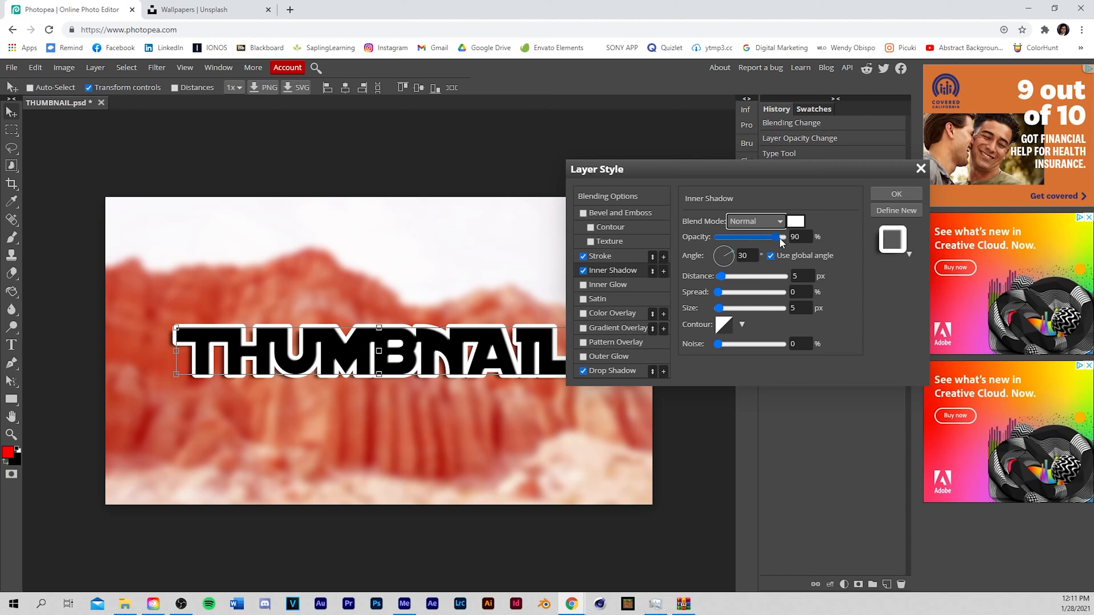
pyautogui.moveTo(777, 239); pyautogui.dragTo(748, 240)
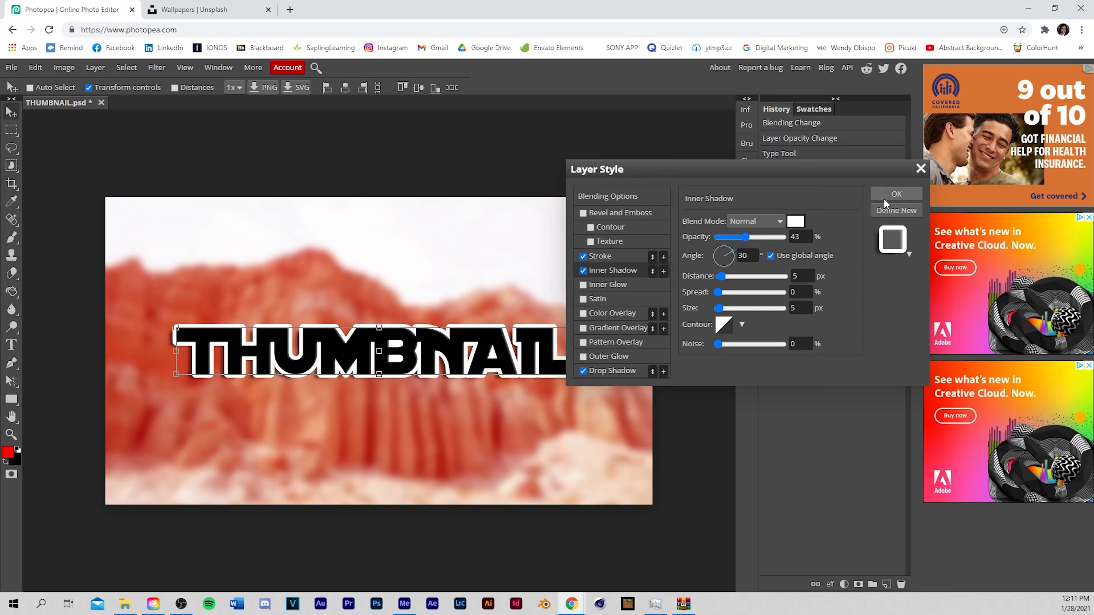
pyautogui.click(897, 194)
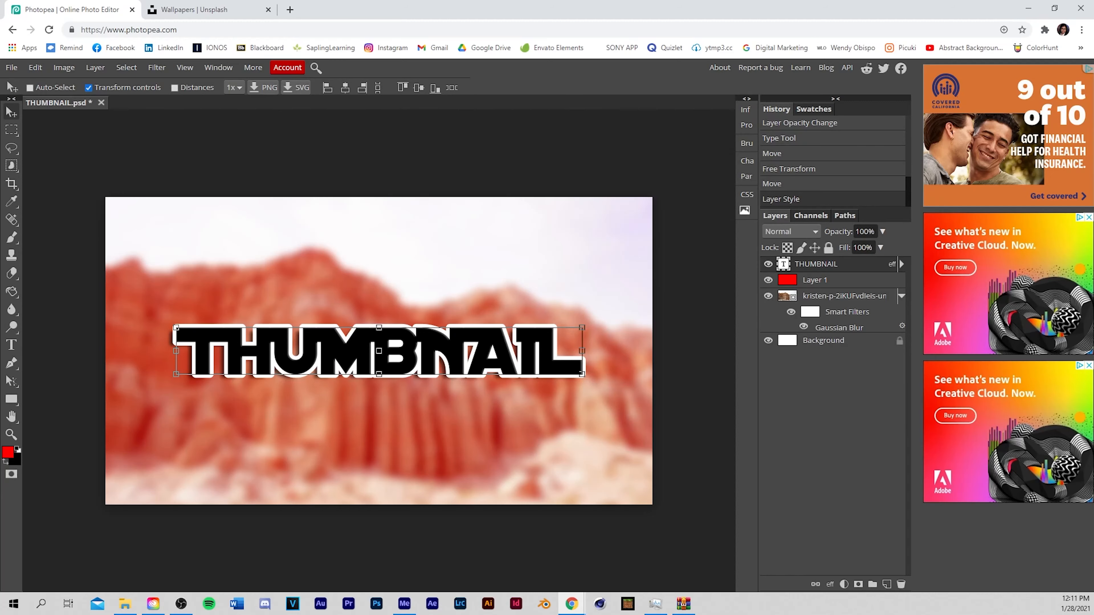
pyautogui.moveTo(438, 349); pyautogui.dragTo(439, 326)
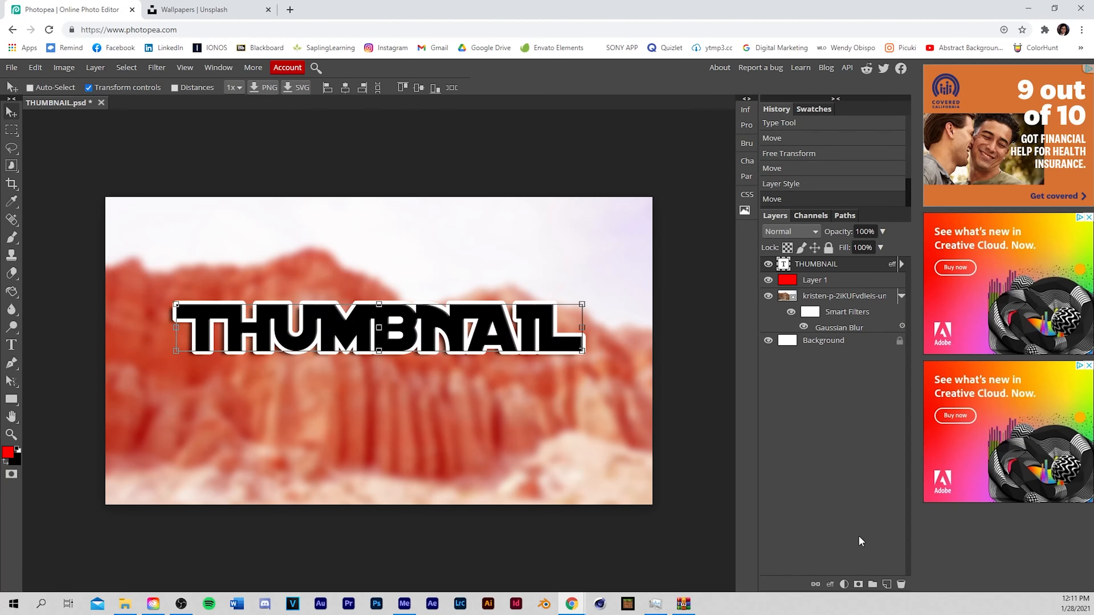
# Step: Create a new layer above the THUMBNAIL text and fill the entire canvas area with white on it
pyautogui.click(889, 586)
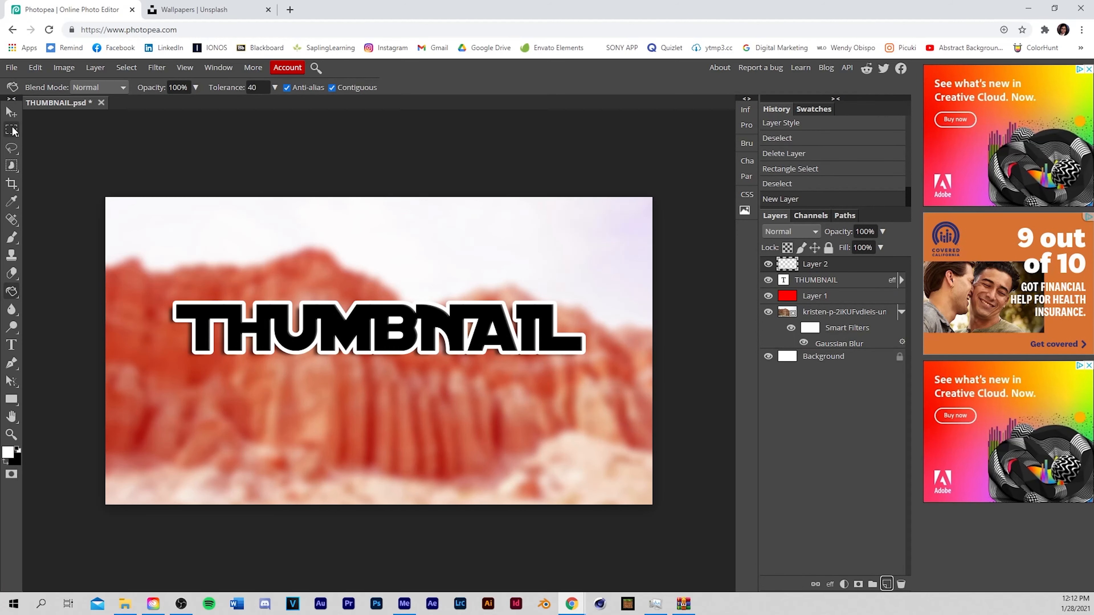
pyautogui.click(12, 130)
pyautogui.moveTo(63, 149); pyautogui.dragTo(723, 545)
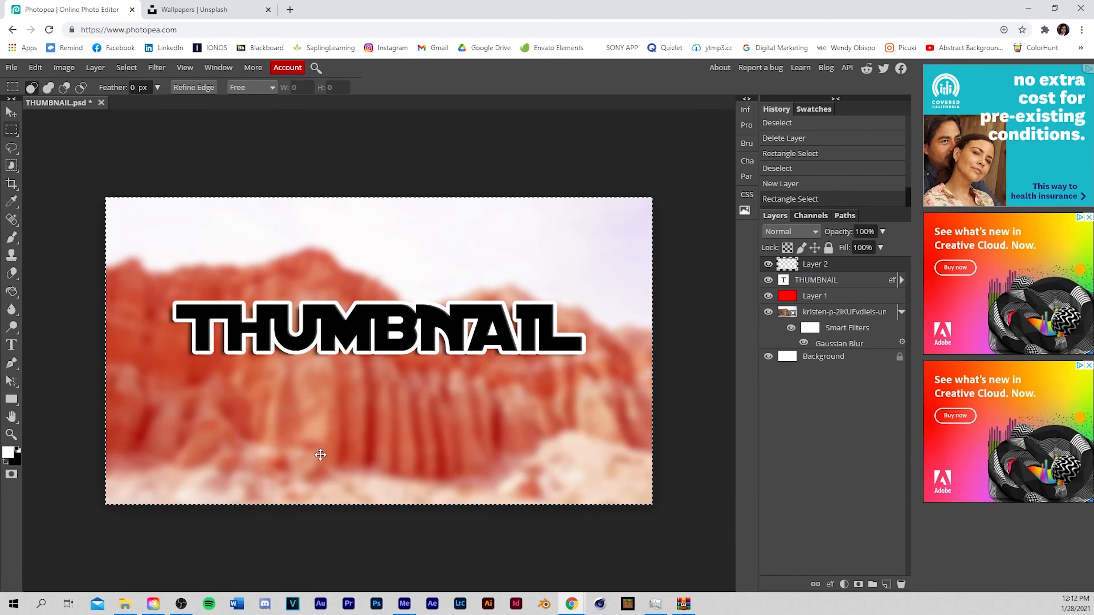
pyautogui.click(12, 291)
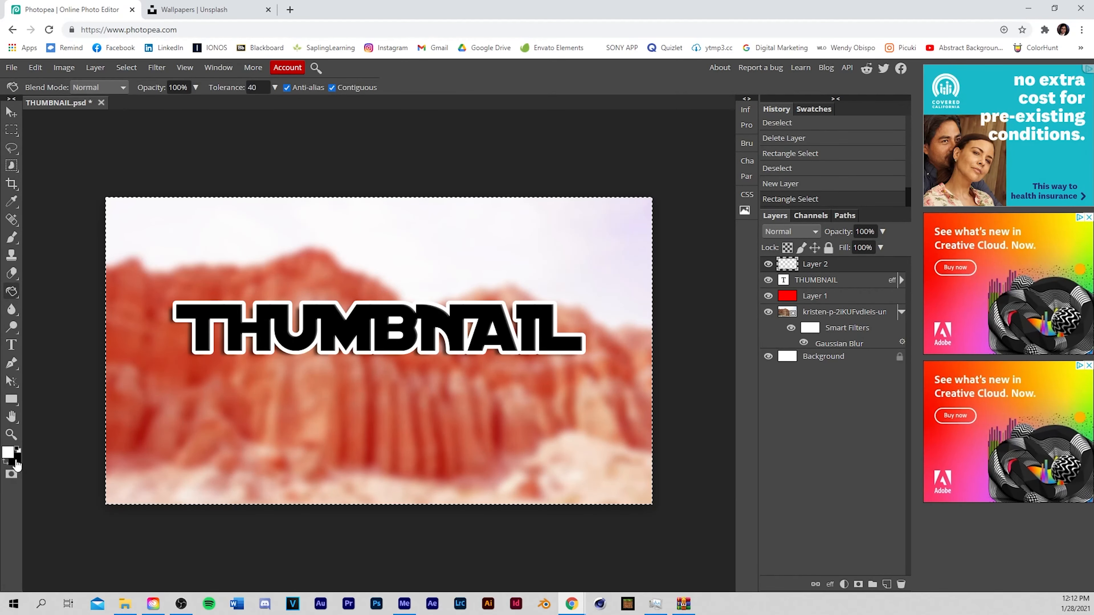
pyautogui.click(8, 454)
pyautogui.click(623, 523)
pyautogui.click(224, 269)
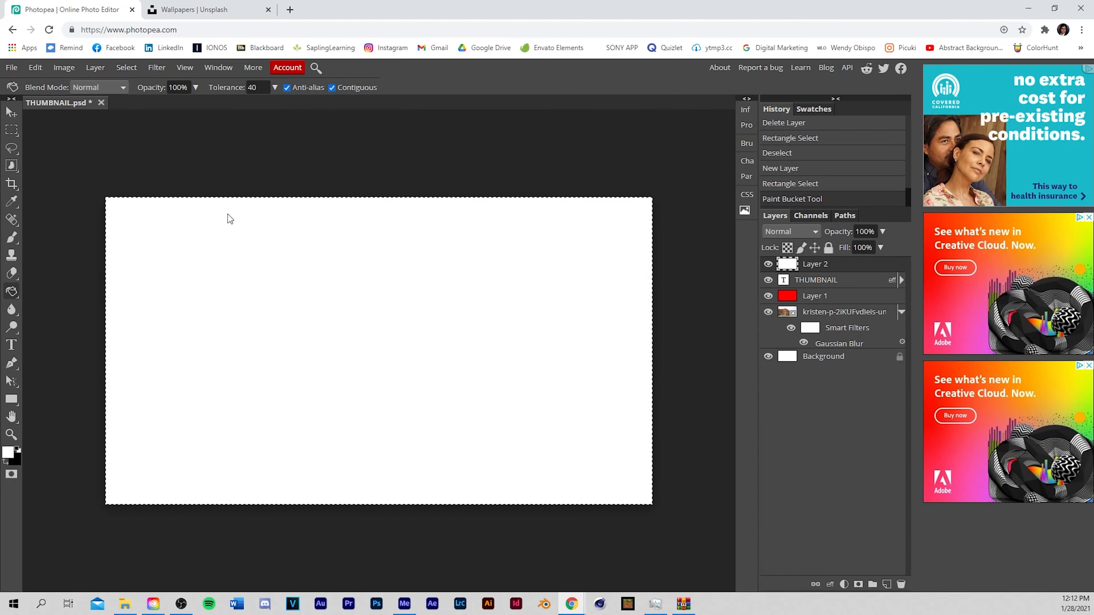
pyautogui.hotkey('ctrl', 'd')
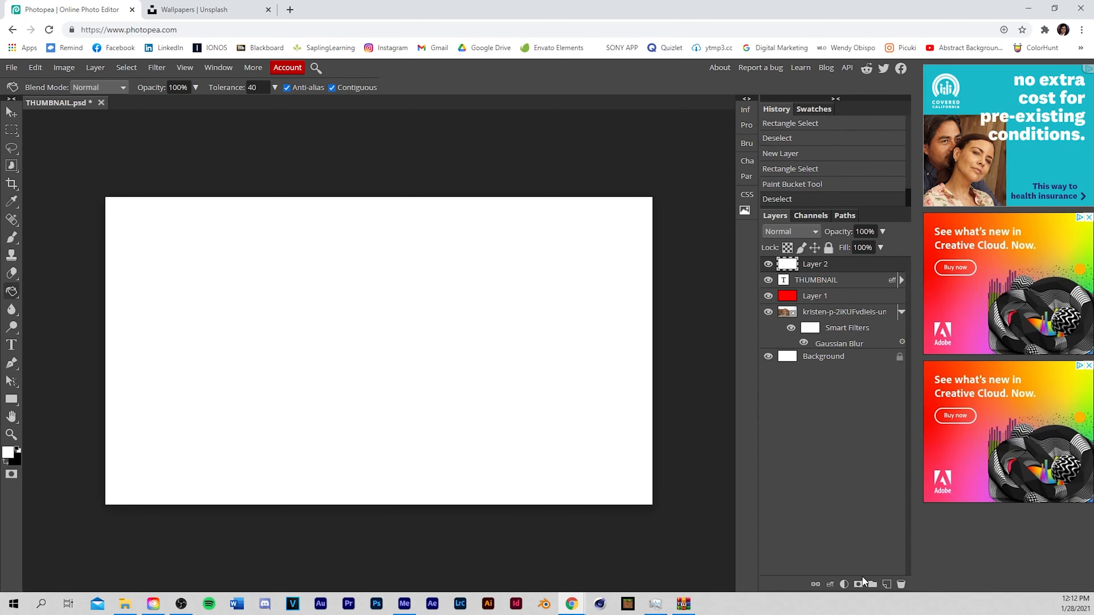
# Step: Create another new layer and draw a rectangular selection of about 1802 × 951 px, inset evenly from the canvas edges
pyautogui.click(887, 584)
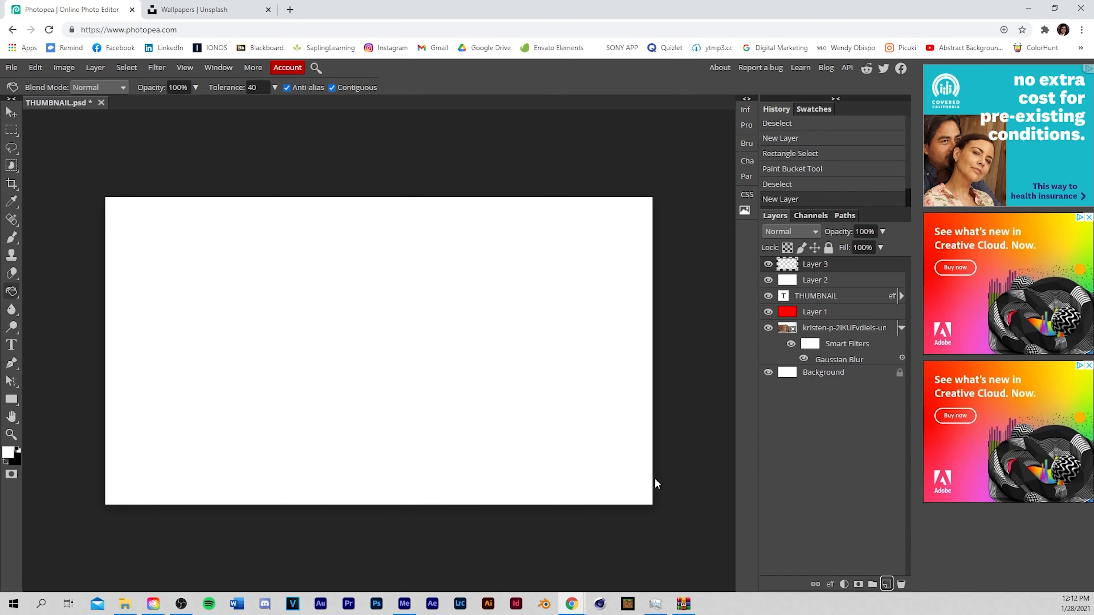
pyautogui.click(11, 130)
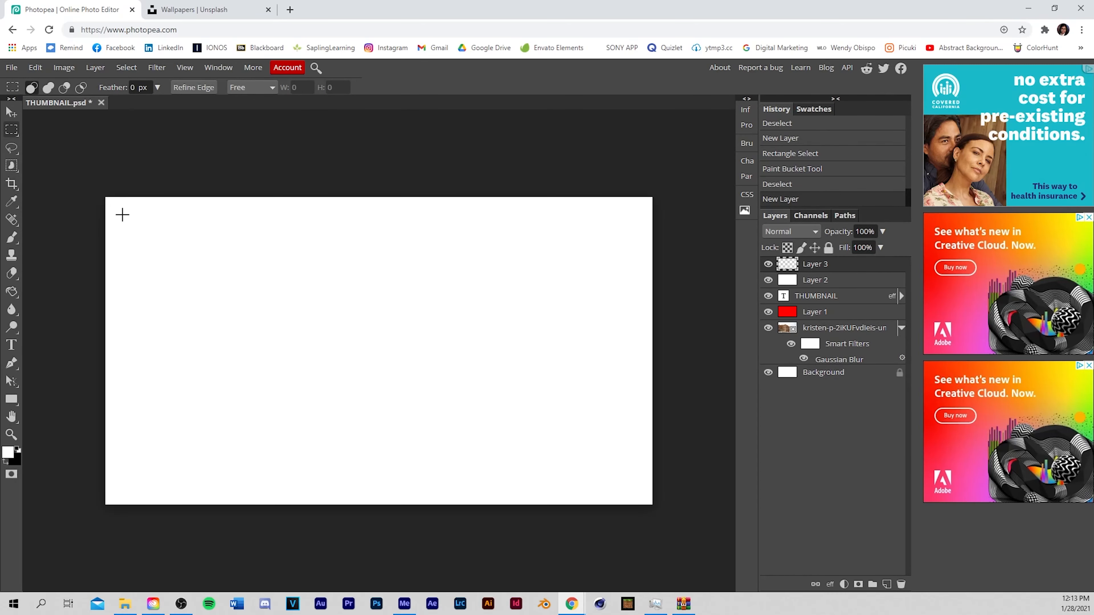
pyautogui.moveTo(122, 214); pyautogui.dragTo(636, 486)
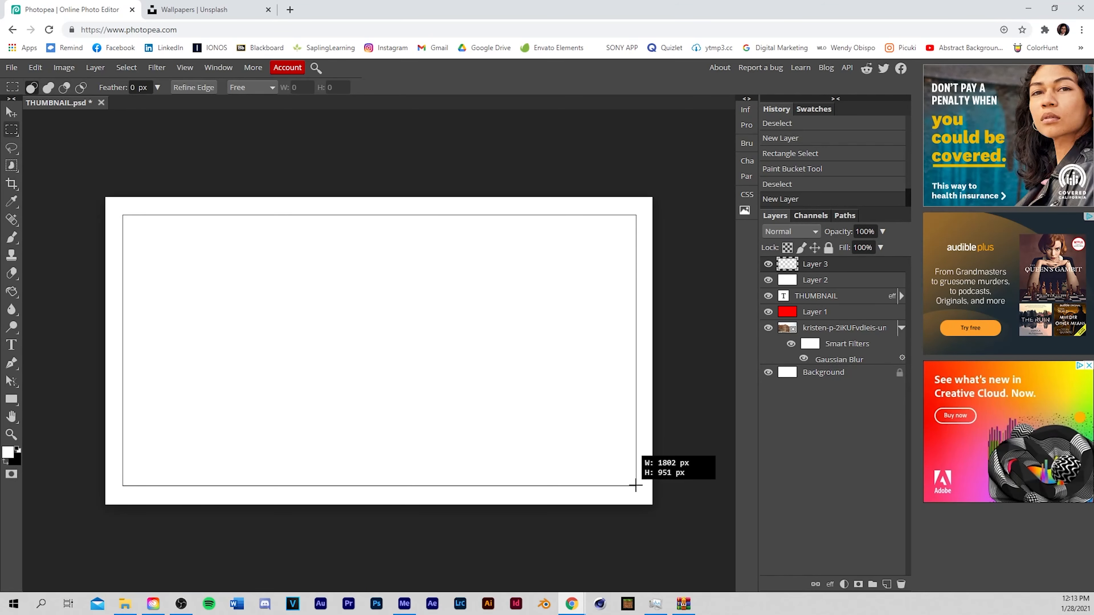
pyautogui.moveTo(636, 486); pyautogui.dragTo(636, 486)
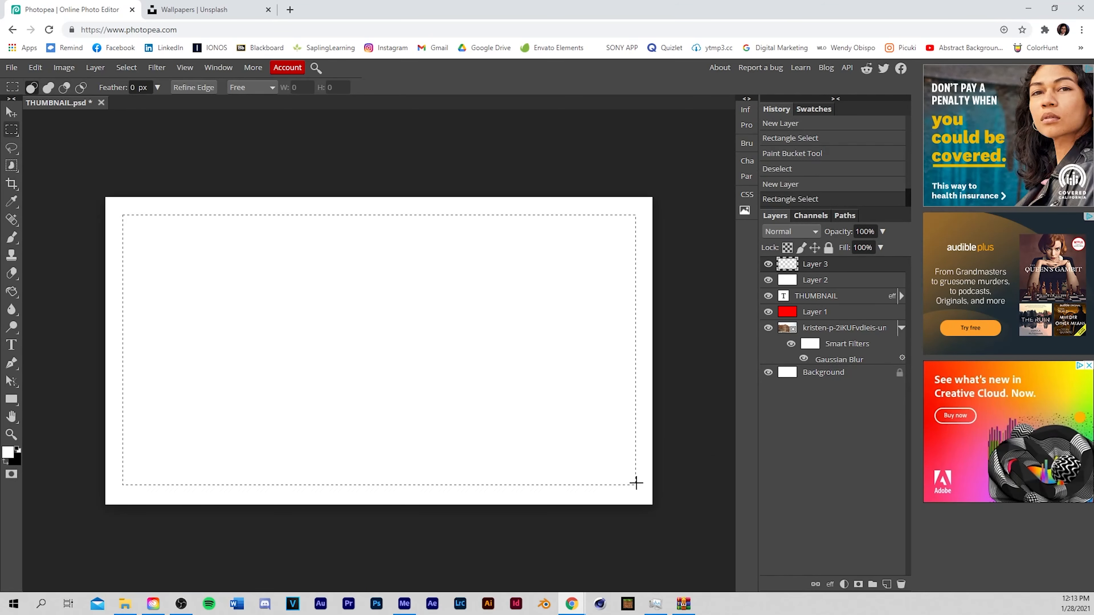
# Step: Nudge the inset rectangular selection slightly and fill it with black on Layer 3
pyautogui.click(5, 463)
pyautogui.moveTo(254, 293); pyautogui.dragTo(254, 294)
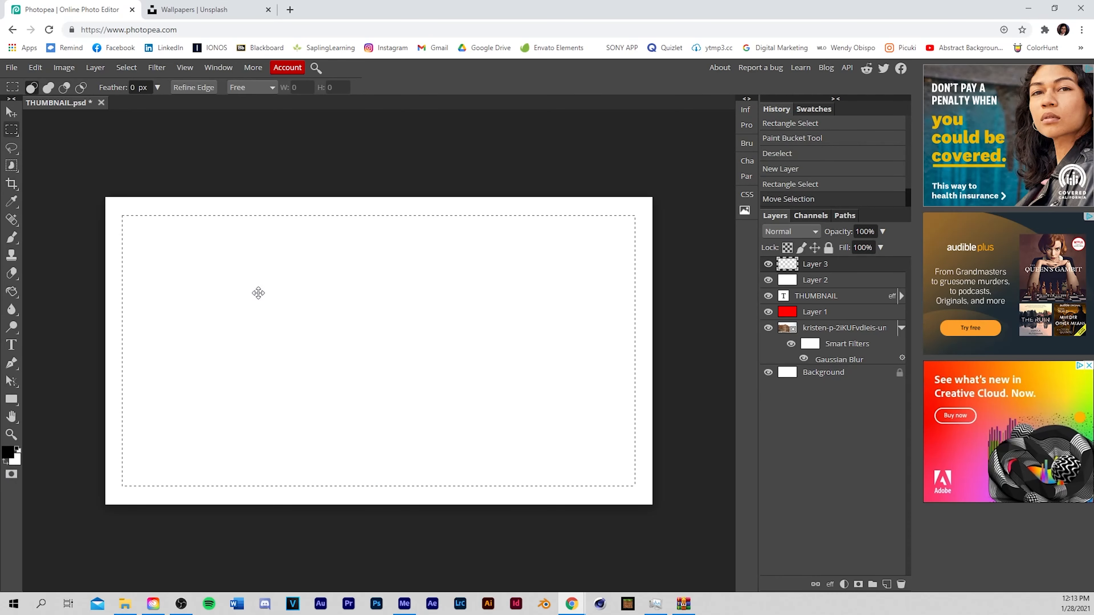
pyautogui.click(12, 293)
pyautogui.click(281, 290)
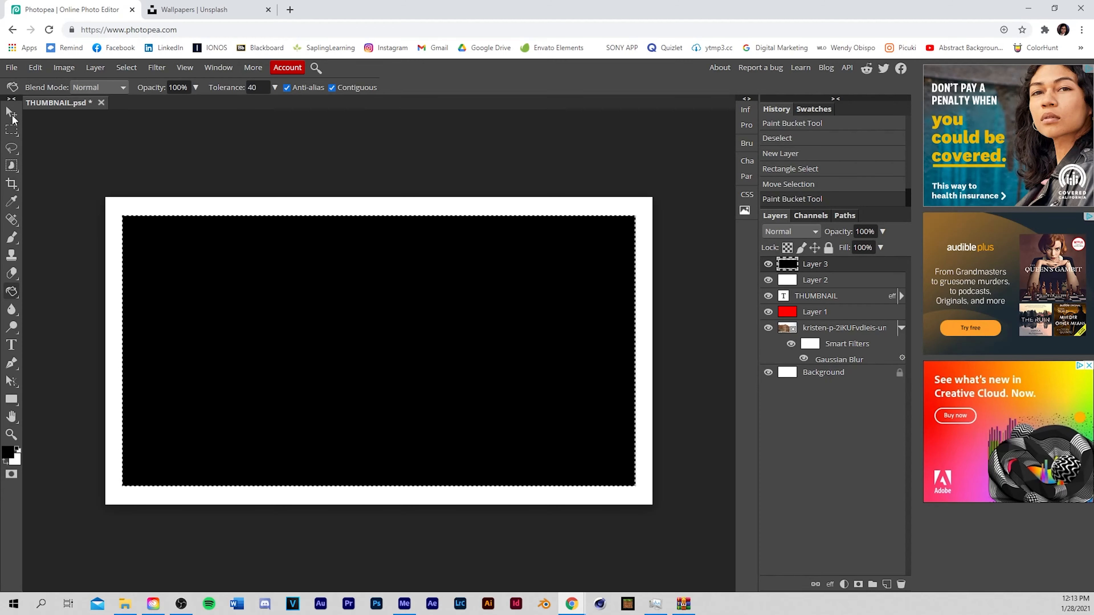
# Step: Cut the black rectangle's area out of white Layer 2 to leave a border frame, and delete Layer 3
pyautogui.click(12, 113)
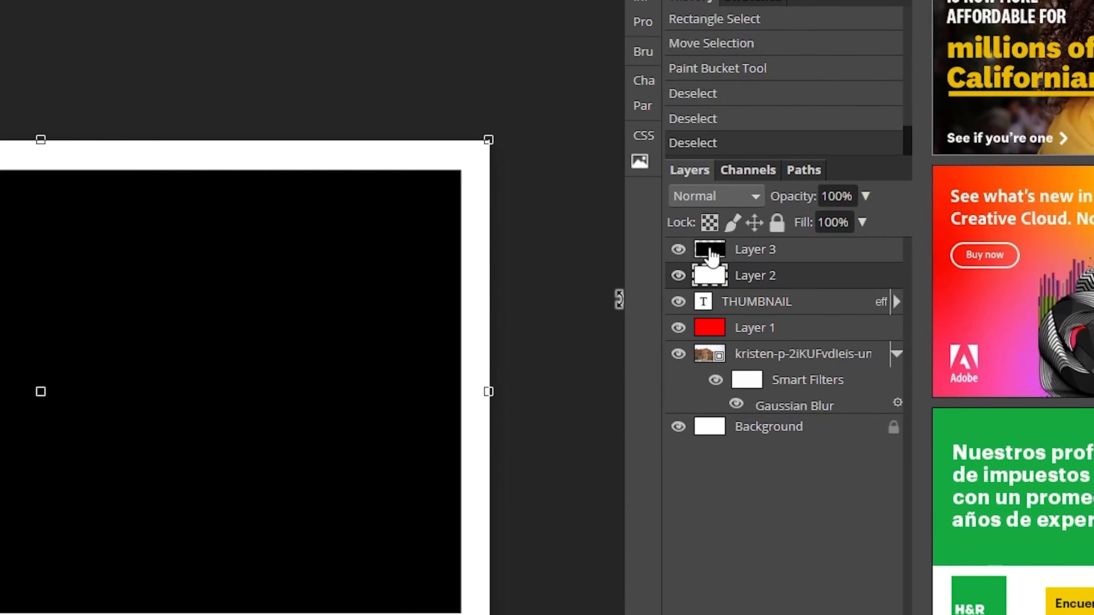
pyautogui.keyDown('ctrl'); pyautogui.click(789, 268); pyautogui.keyUp('ctrl')
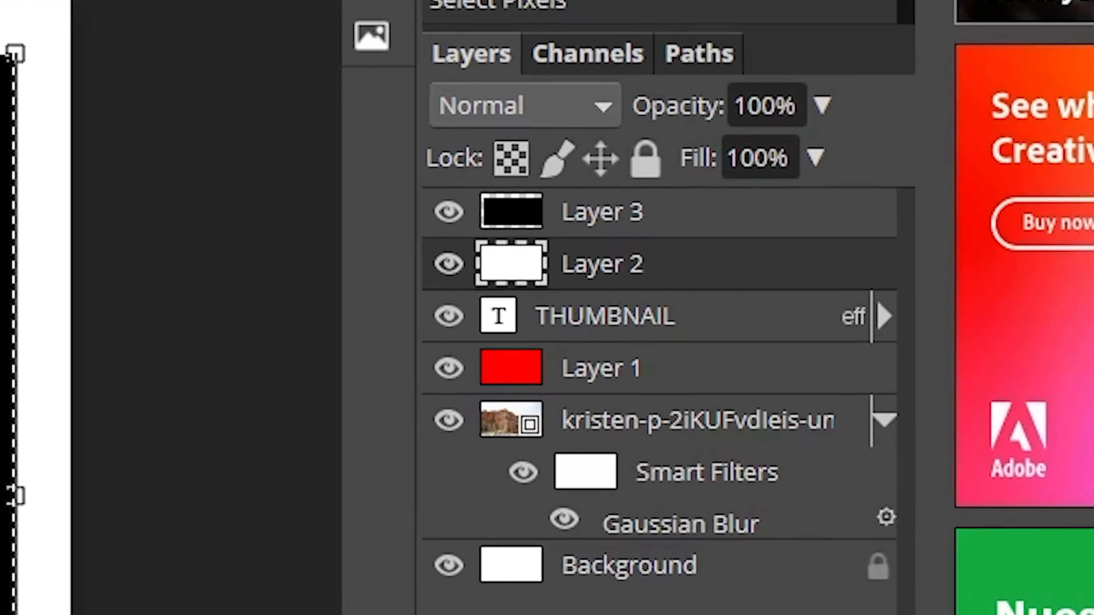
pyautogui.press('Delete')
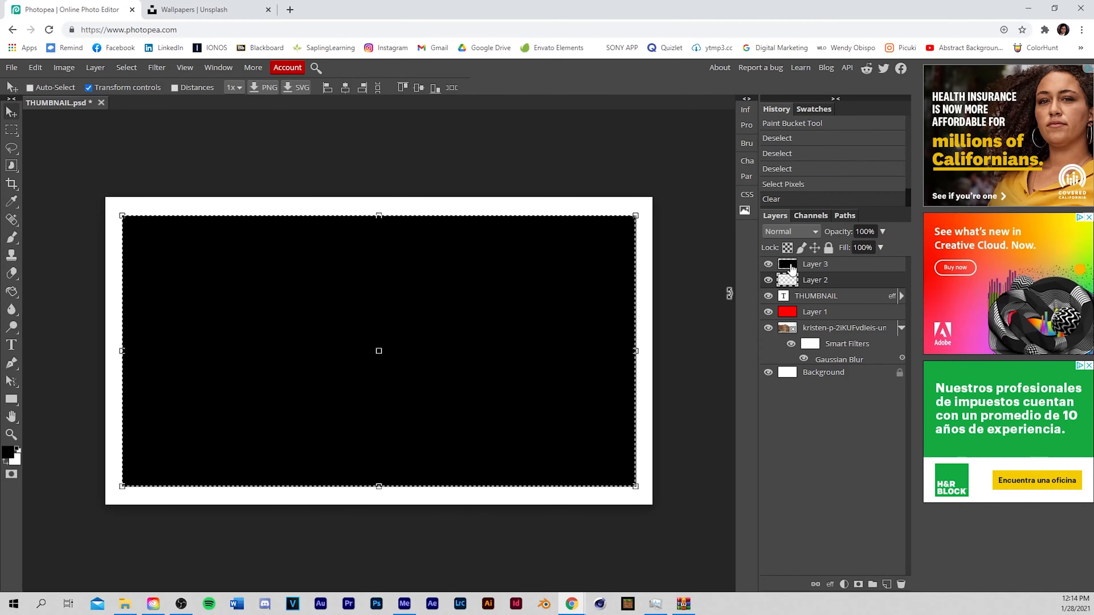
pyautogui.moveTo(792, 268); pyautogui.dragTo(901, 583)
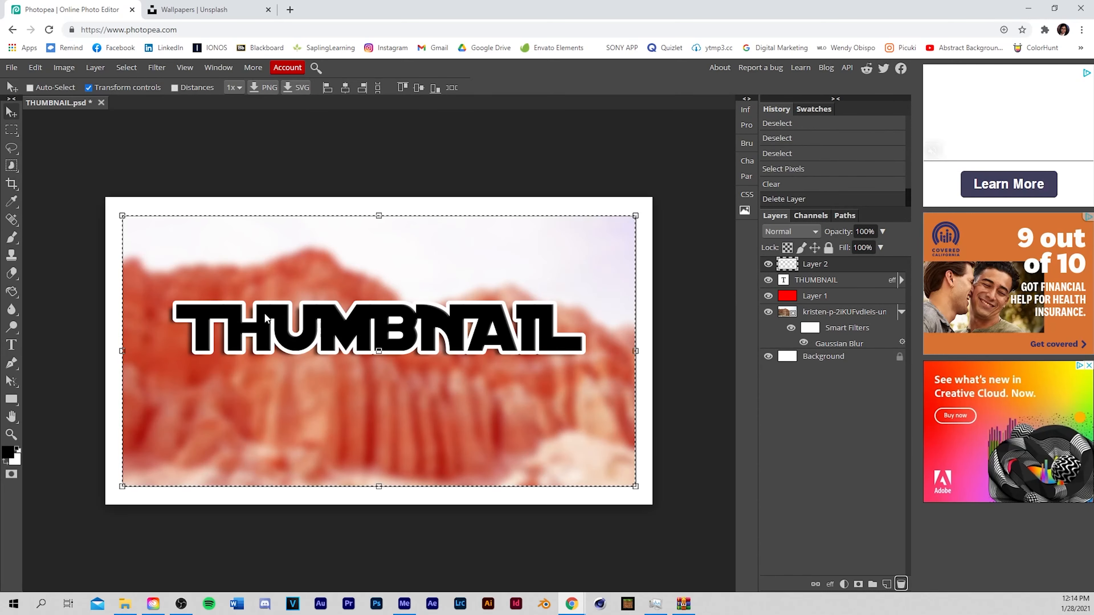
pyautogui.hotkey('ctrl', 'd')
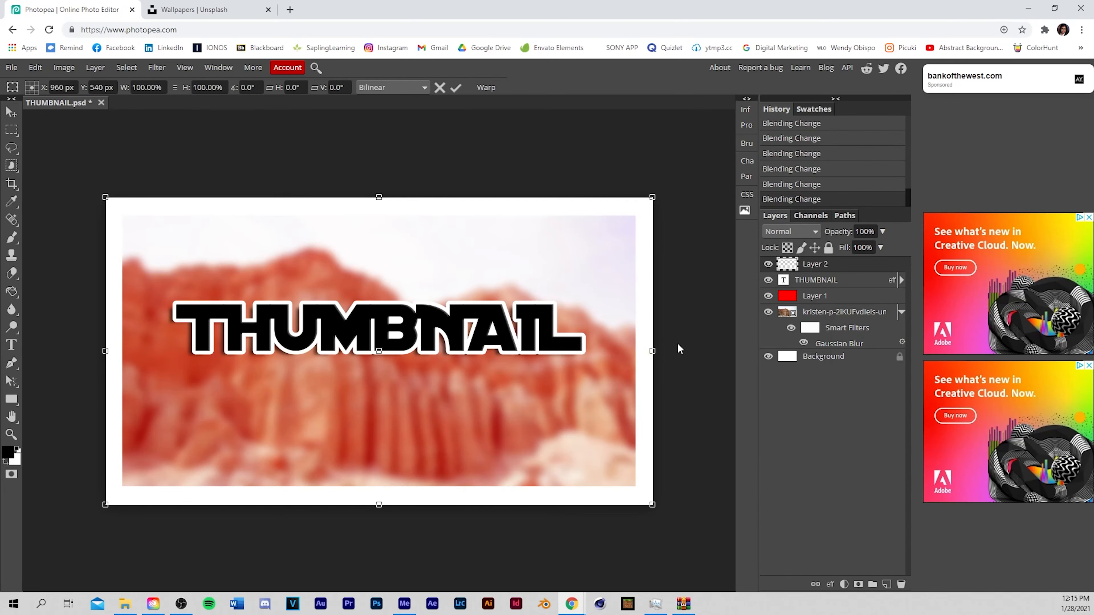
# Step: Set the blend mode of the white frame on Layer 2 to Overlay
pyautogui.click(812, 268)
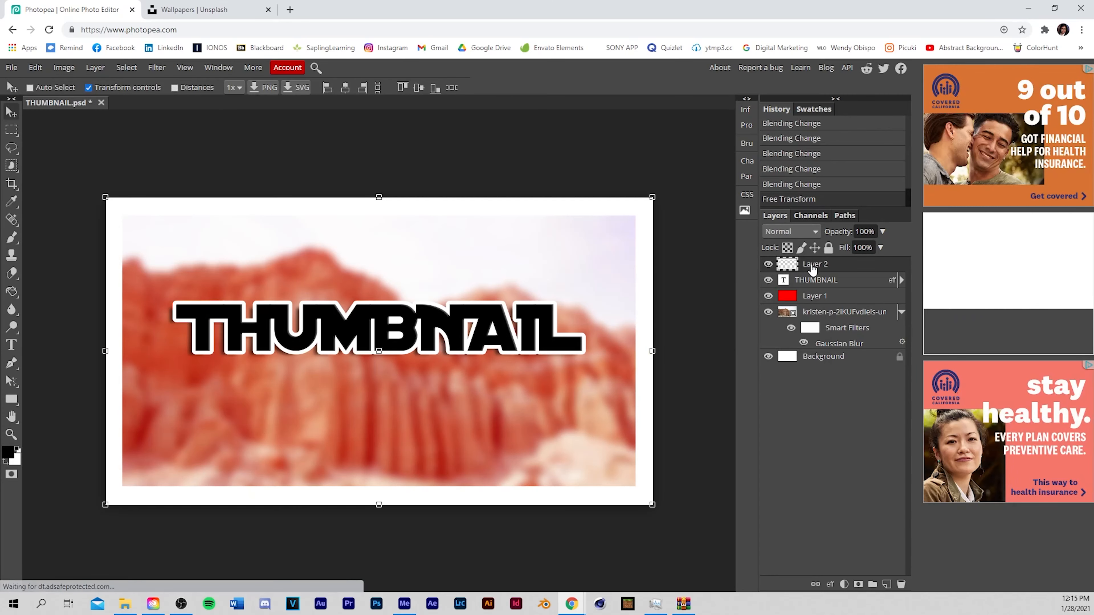
pyautogui.click(790, 233)
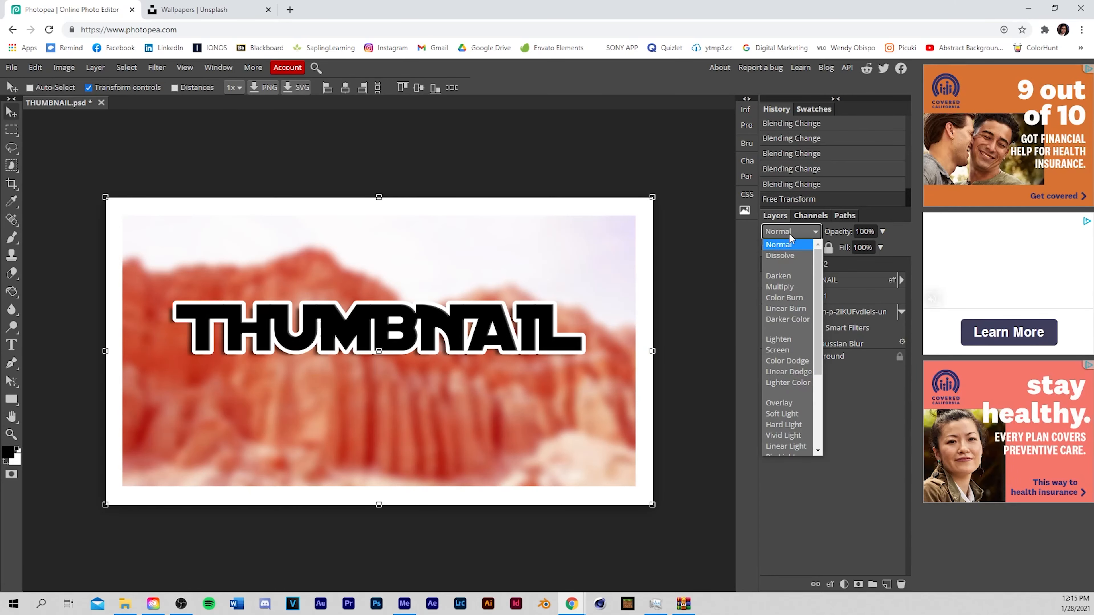
pyautogui.click(779, 402)
pyautogui.hotkey('ctrl', 't')
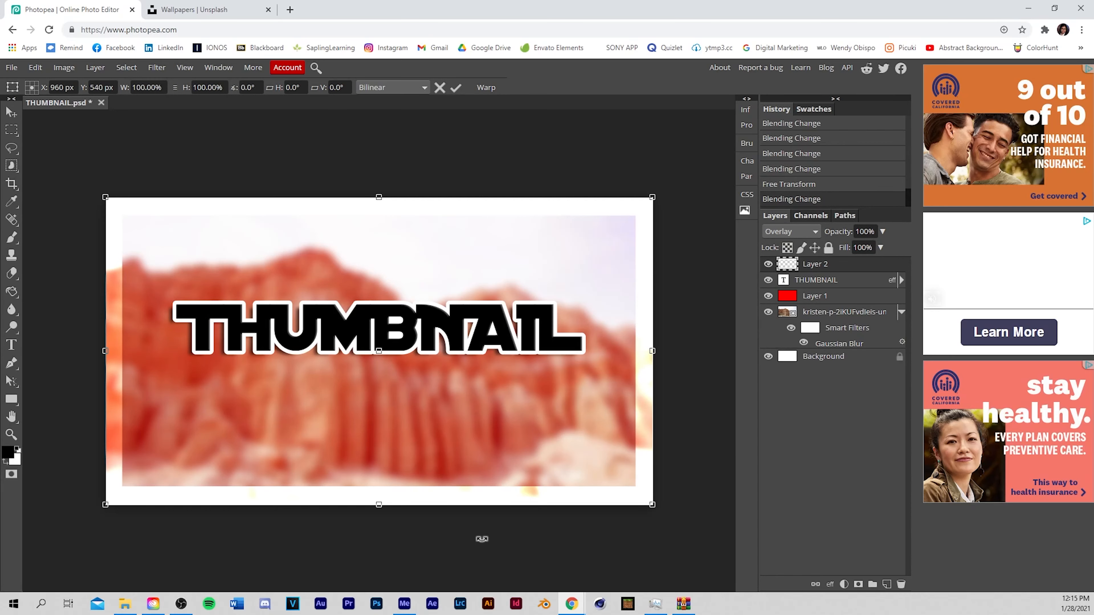
pyautogui.press('Return')
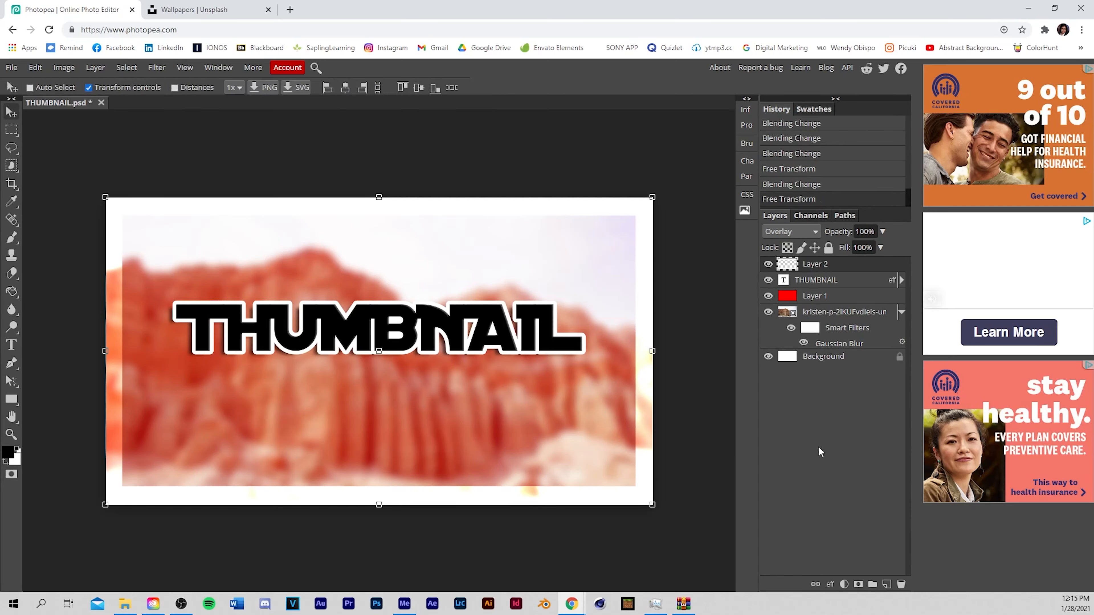
# Step: Add a Multiply drop shadow to the Layer 2 frame with 9% opacity and a 138° angle, without using the global angle
pyautogui.click(830, 584)
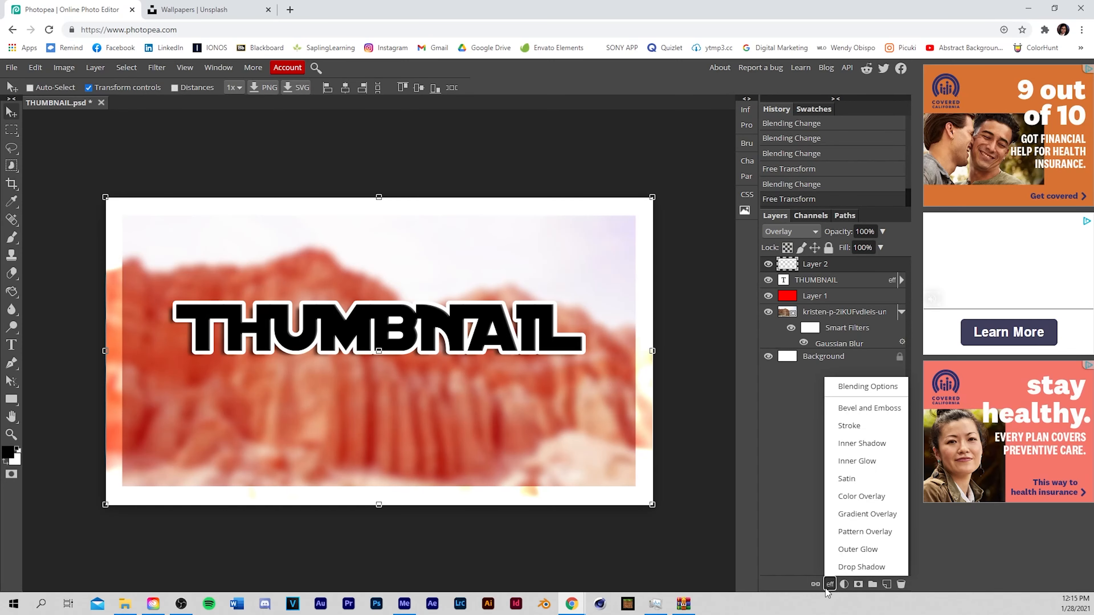
pyautogui.click(861, 567)
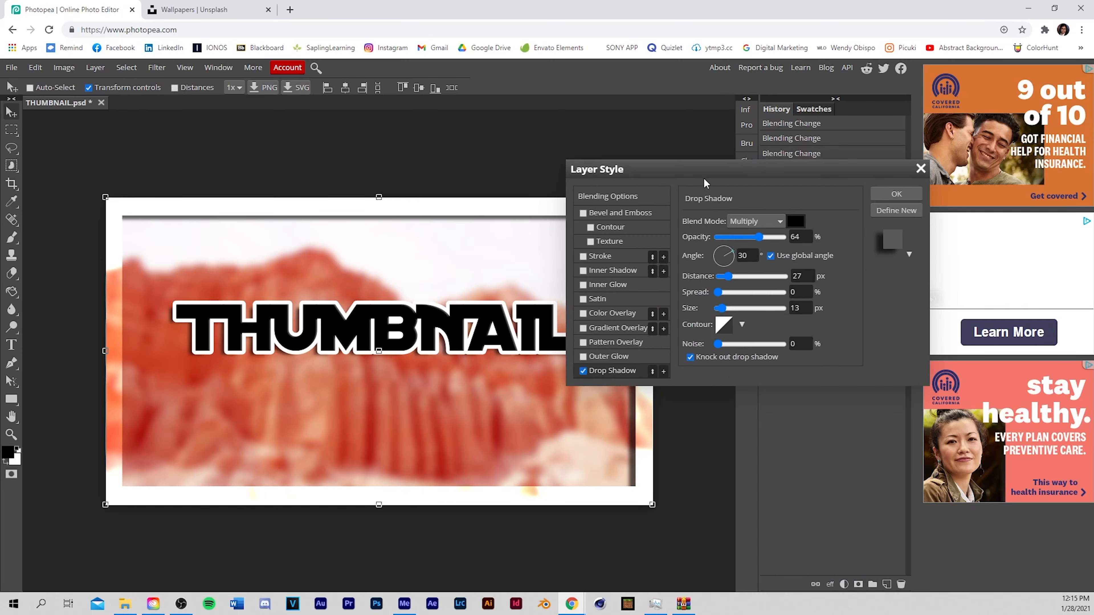
pyautogui.click(721, 237)
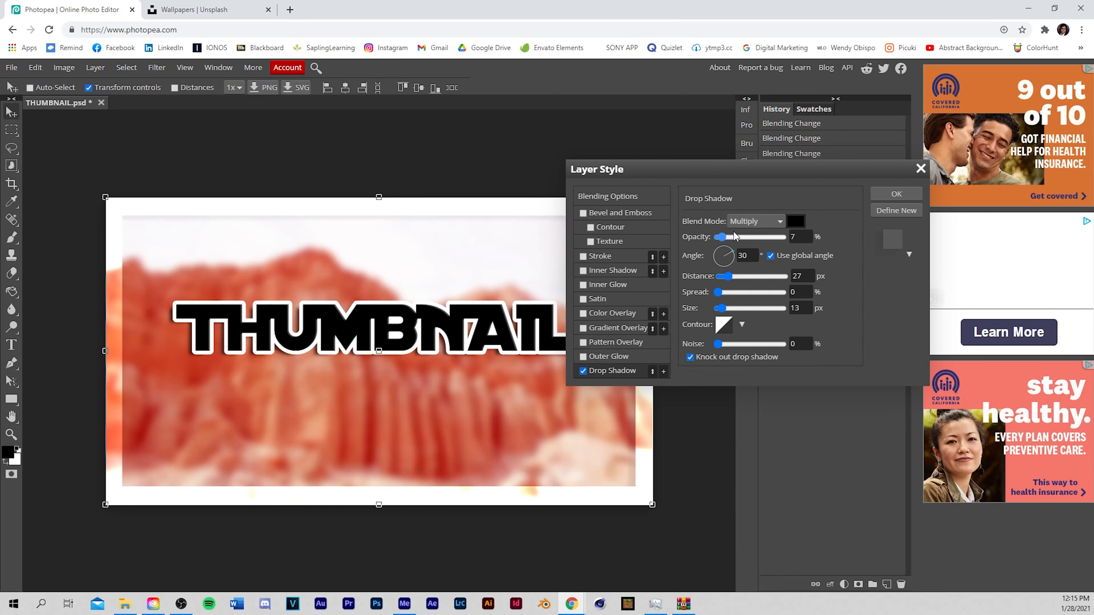
pyautogui.click(727, 237)
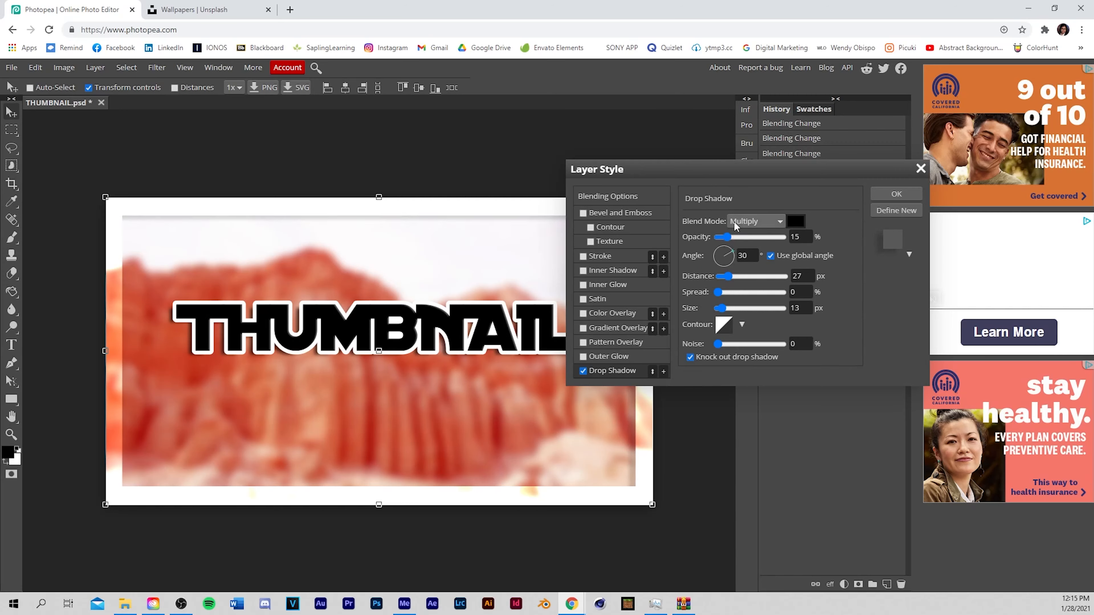
pyautogui.click(733, 264)
pyautogui.click(739, 259)
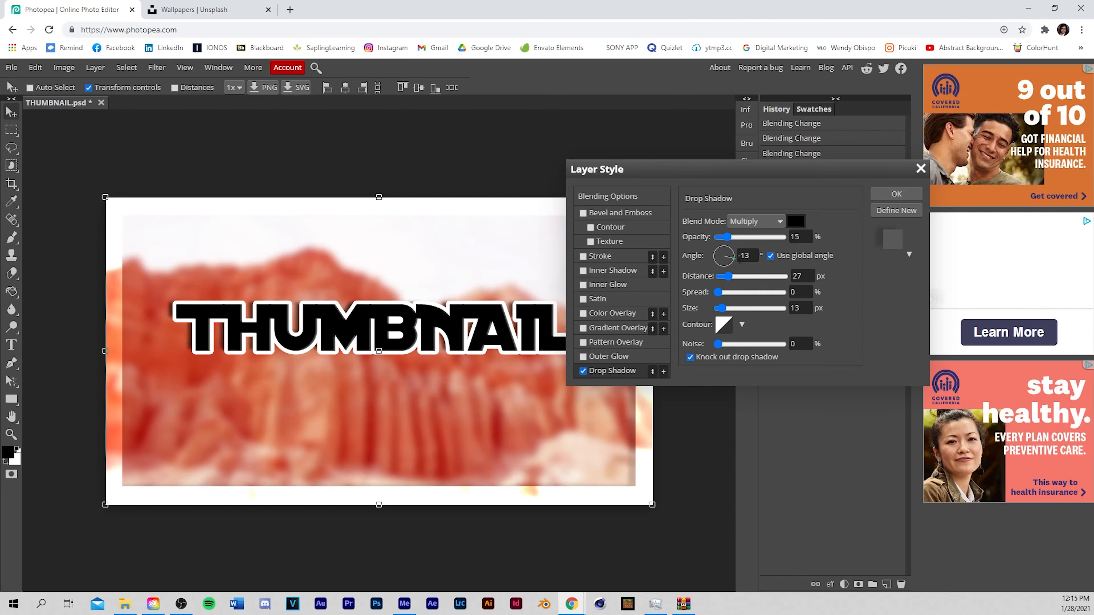
pyautogui.click(771, 256)
pyautogui.moveTo(724, 253)
pyautogui.mouseDown()
pyautogui.moveTo(739, 255)
pyautogui.moveTo(730, 265)
pyautogui.moveTo(716, 254)
pyautogui.moveTo(722, 237)
pyautogui.mouseUp()
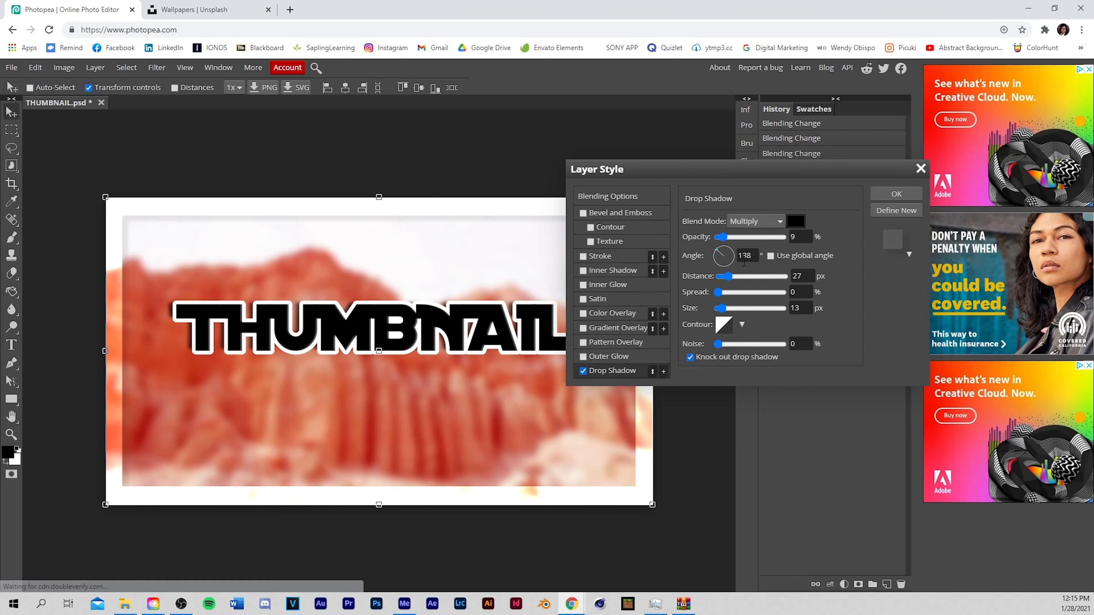
pyautogui.moveTo(661, 162); pyautogui.dragTo(521, 197)
pyautogui.click(757, 229)
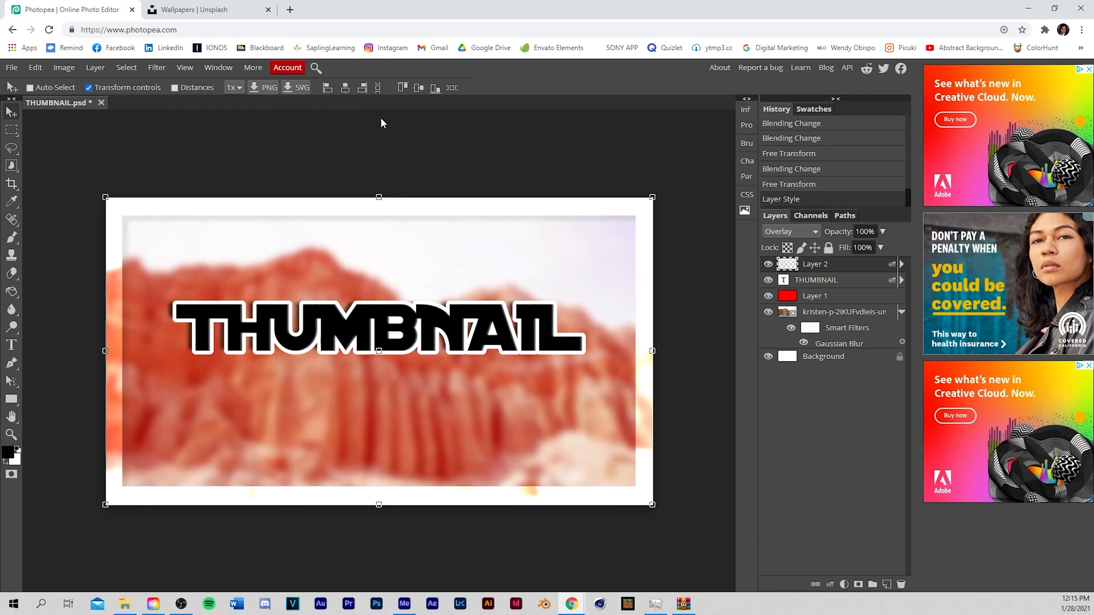
# Step: Rotate the white frame on Layer 2 counterclockwise by about 5.7°
pyautogui.moveTo(662, 188); pyautogui.dragTo(670, 144)
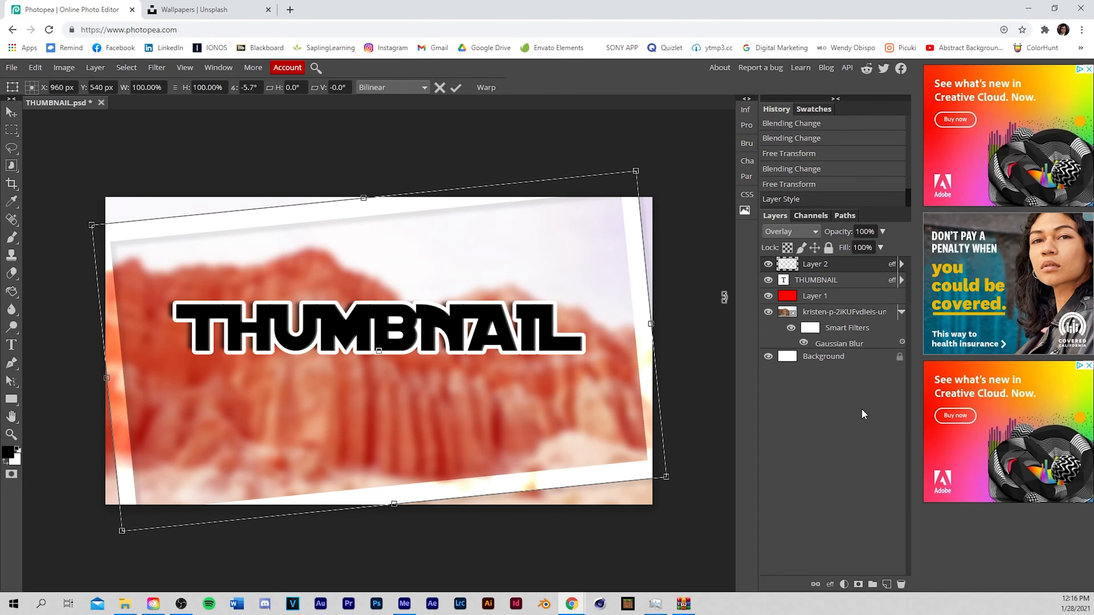
pyautogui.press('Return')
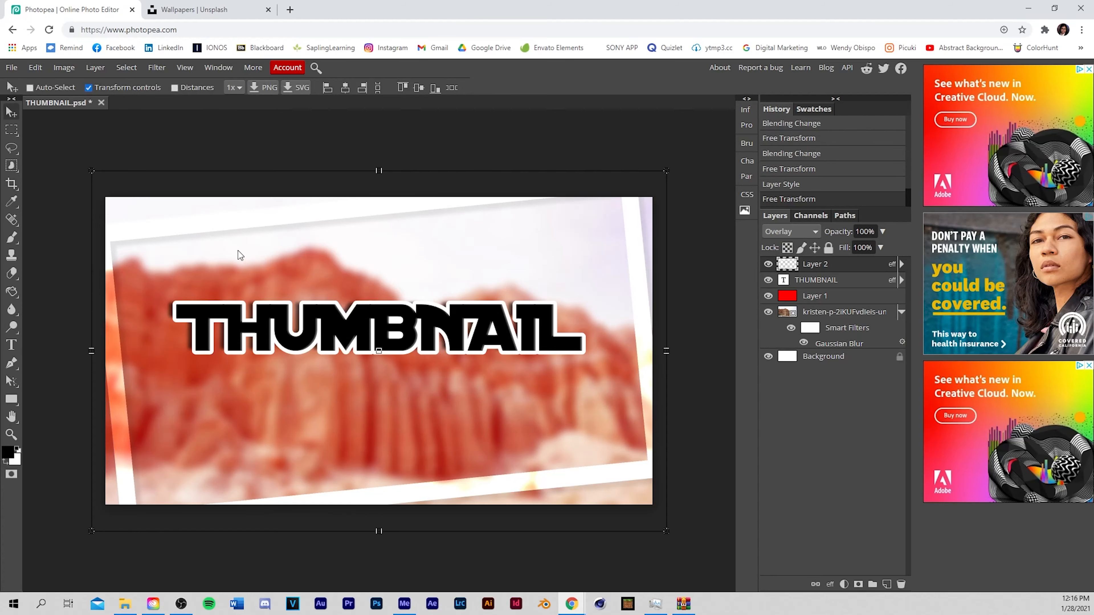
pyautogui.hotkey('ctrl', 't')
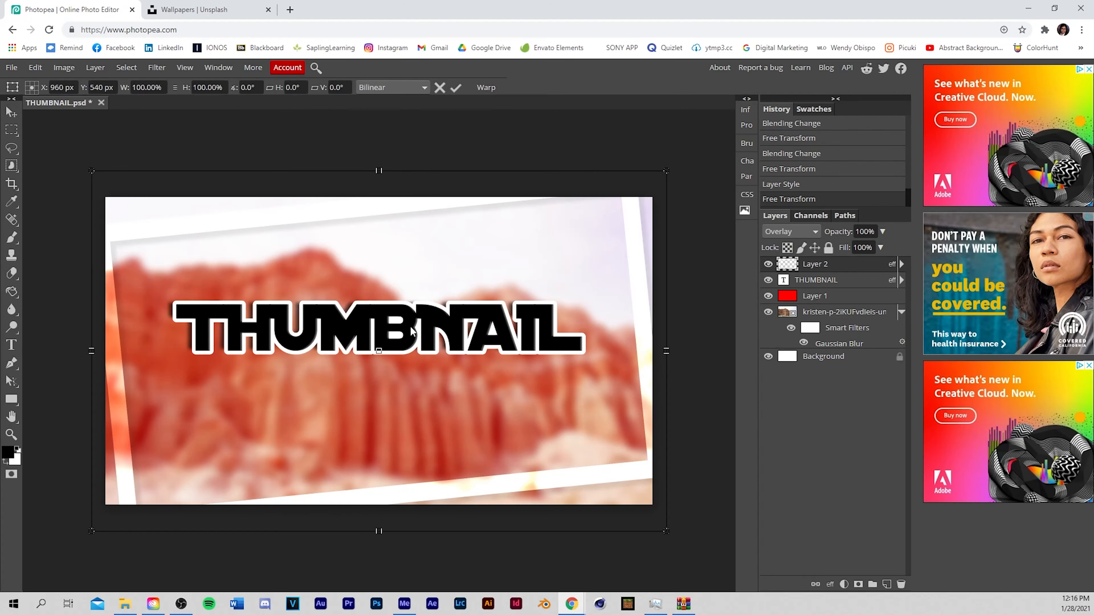
# Step: Center the THUMBNAIL title horizontally and vertically relative to the background photo layer
pyautogui.click(846, 281)
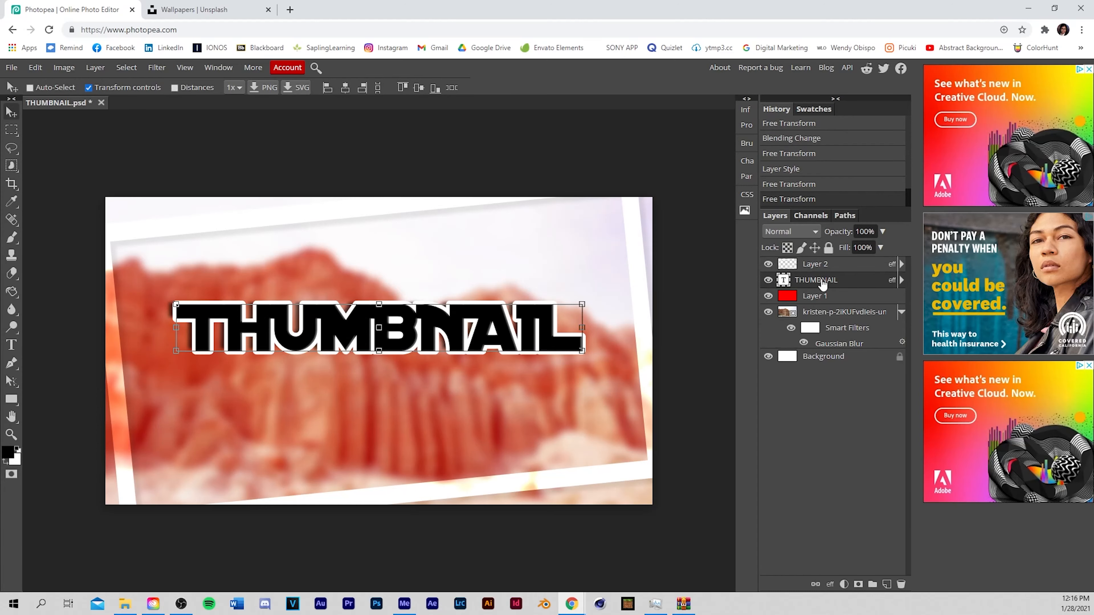
pyautogui.click(345, 89)
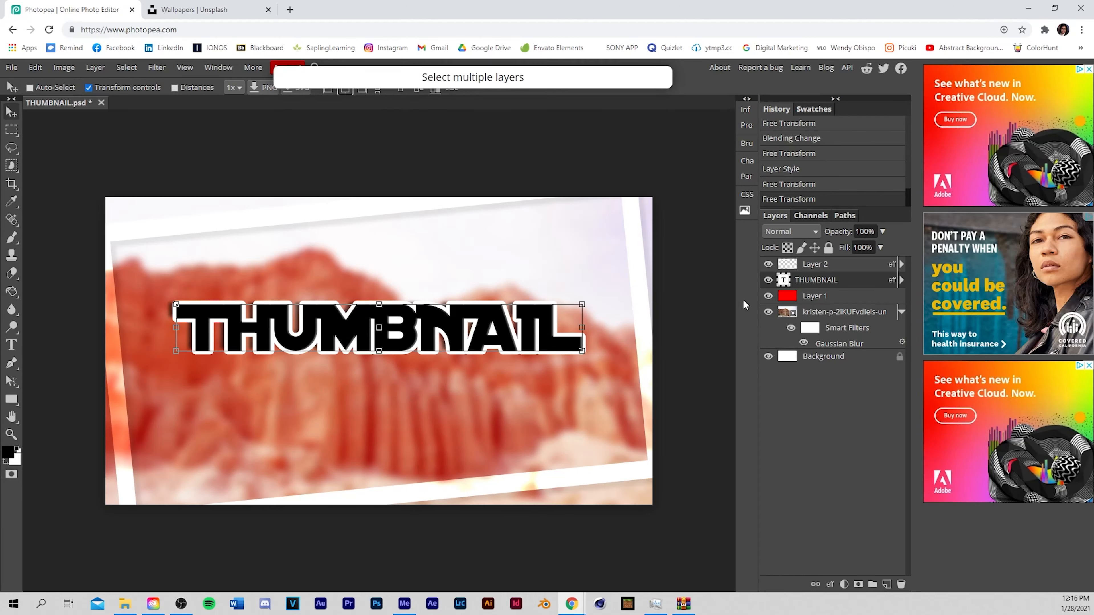
pyautogui.click(843, 314)
pyautogui.click(836, 280)
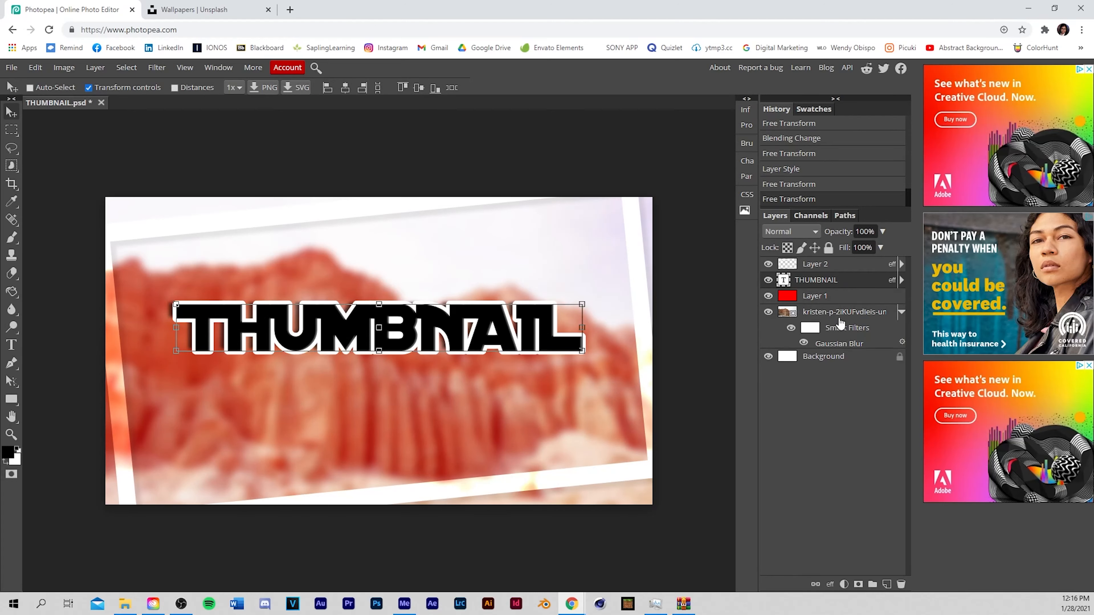
pyautogui.keyDown('ctrl'); pyautogui.click(837, 316); pyautogui.keyUp('ctrl')
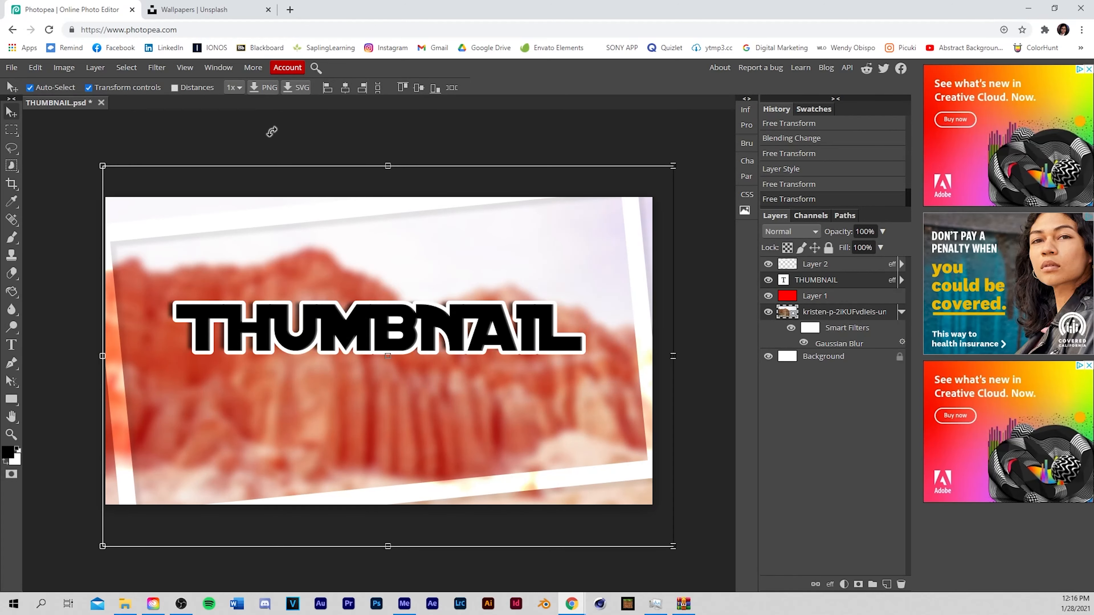
pyautogui.click(345, 88)
pyautogui.click(418, 88)
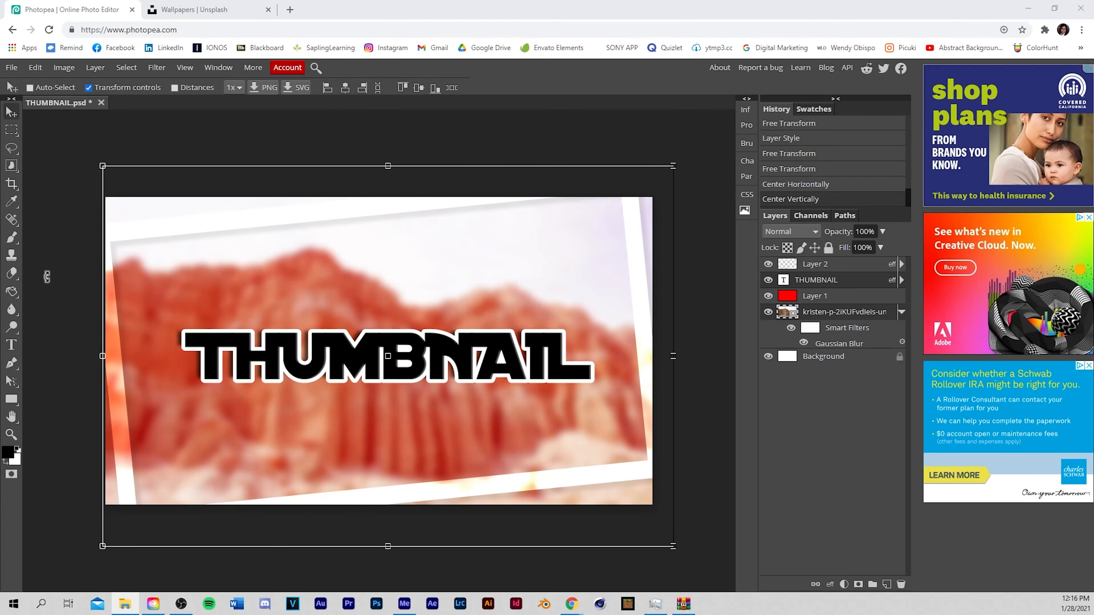
# Step: Place the red_arrow_PNG12 image over the title and give it a drop shadow with 54% opacity, 102° angle and 14 px distance
pyautogui.moveTo(47, 276); pyautogui.dragTo(403, 325)
pyautogui.press('Return')
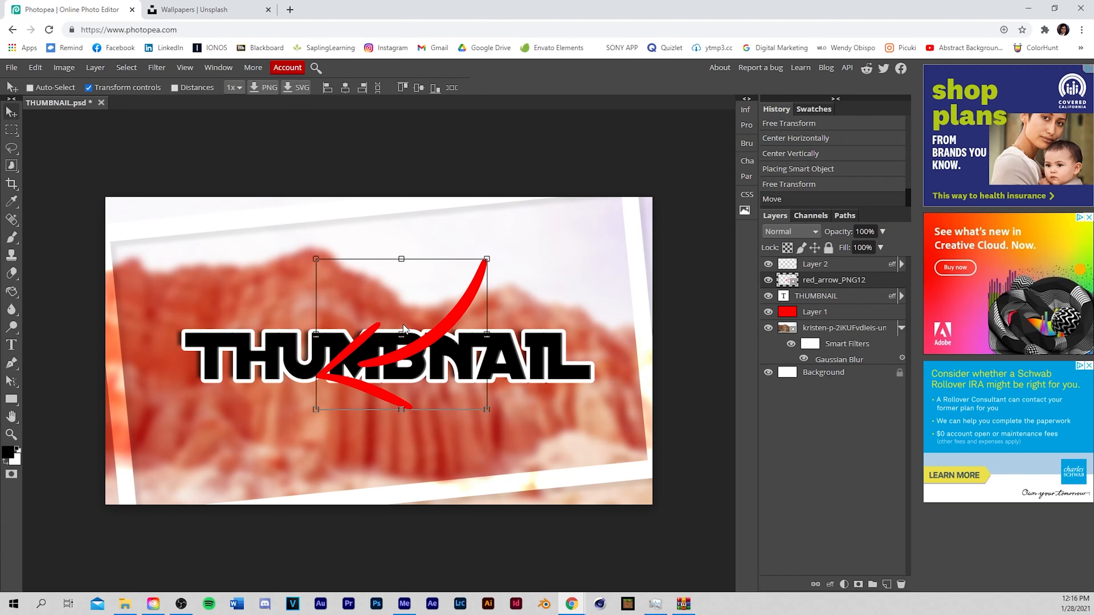
pyautogui.click(831, 582)
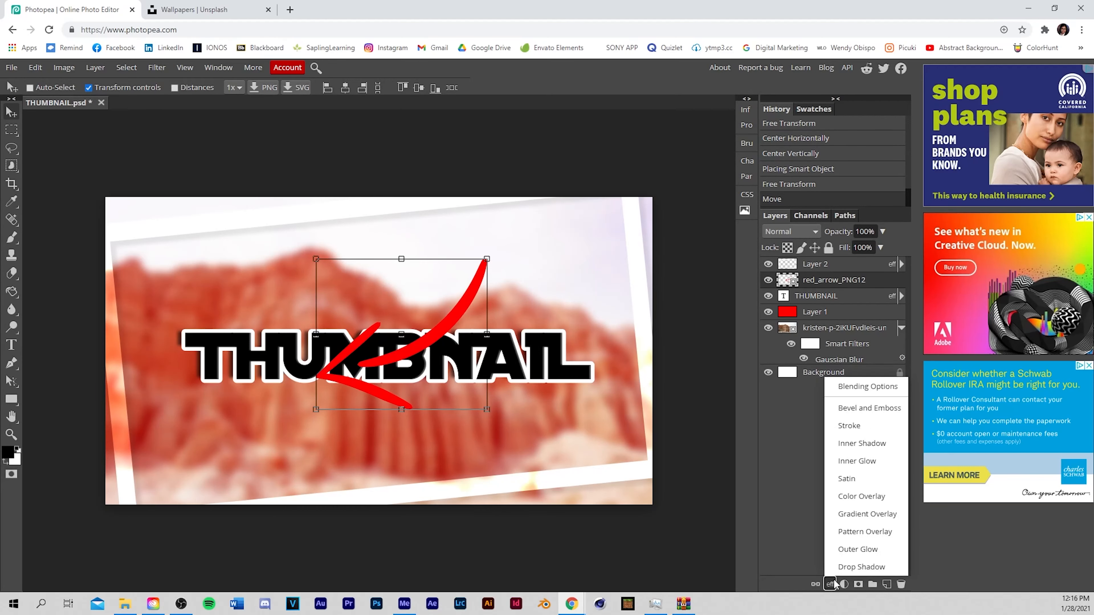
pyautogui.click(858, 570)
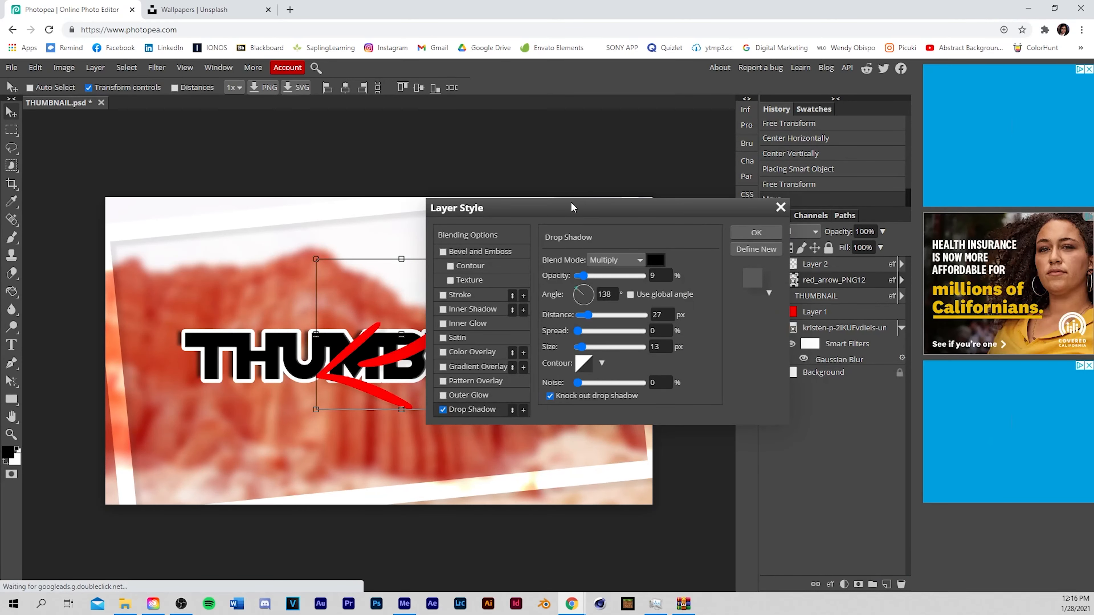
pyautogui.moveTo(573, 208); pyautogui.dragTo(670, 189)
pyautogui.moveTo(691, 258); pyautogui.dragTo(681, 297)
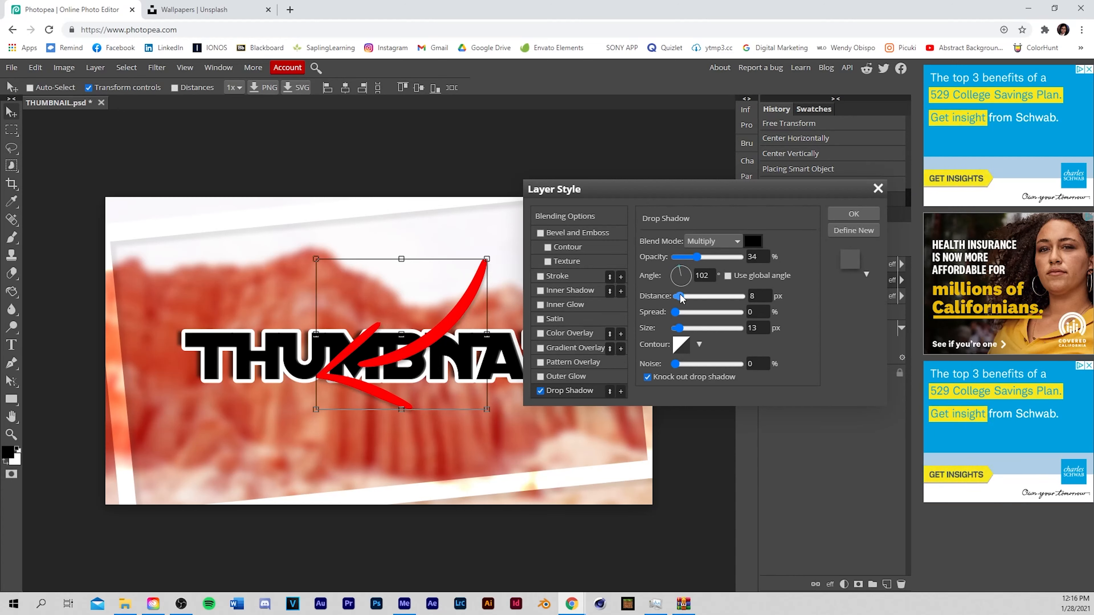
pyautogui.moveTo(696, 258); pyautogui.dragTo(711, 260)
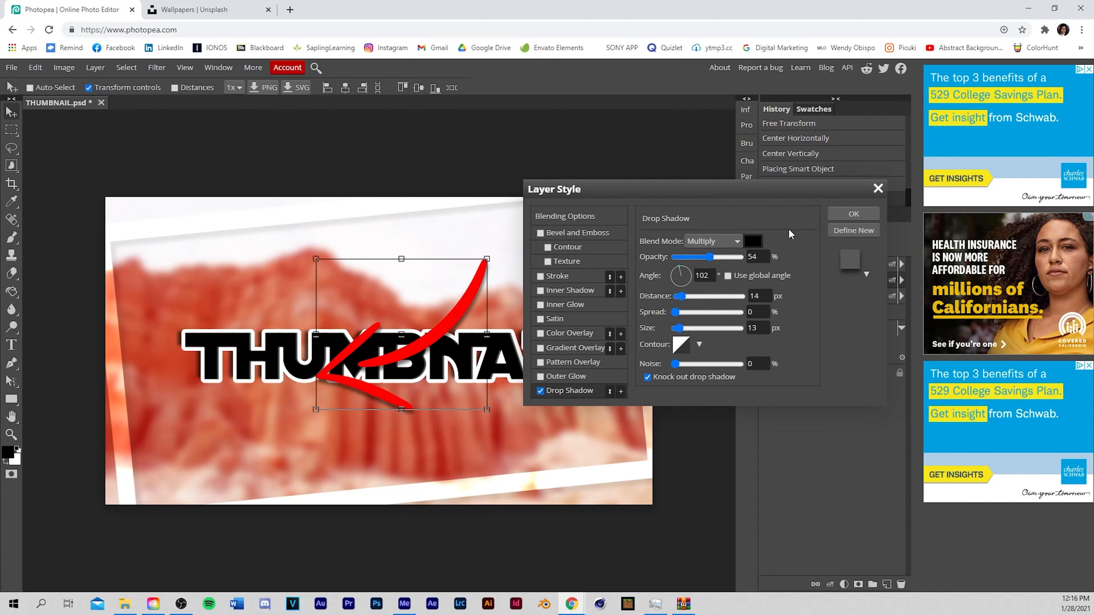
pyautogui.click(854, 214)
pyautogui.hotkey('ctrl', 't')
pyautogui.moveTo(500, 256); pyautogui.dragTo(582, 307)
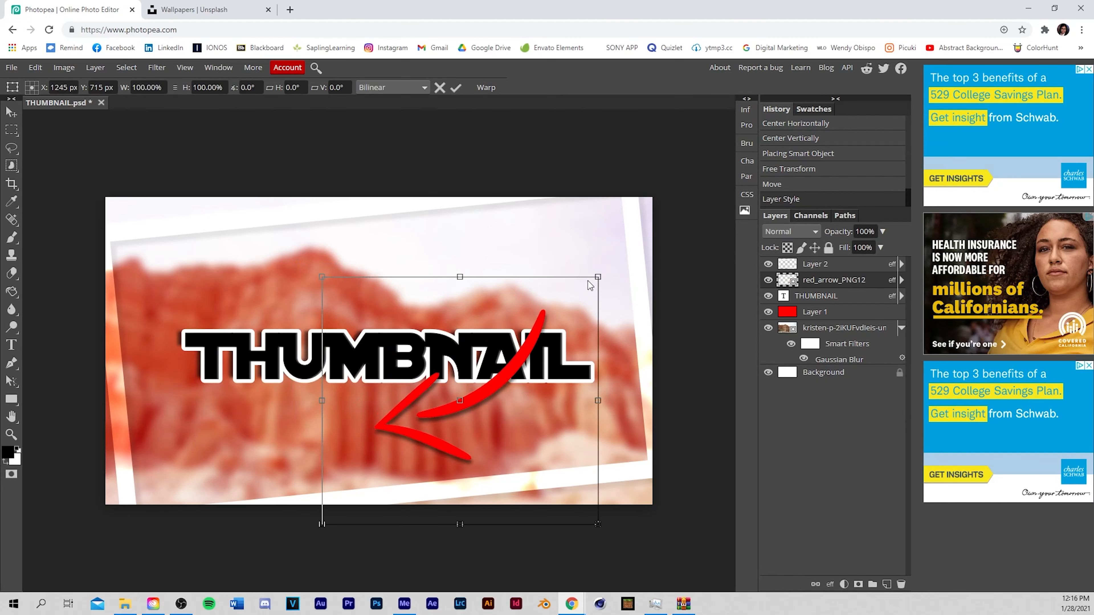
pyautogui.moveTo(600, 260); pyautogui.dragTo(519, 302)
pyautogui.hotkey('ctrl', 'z')
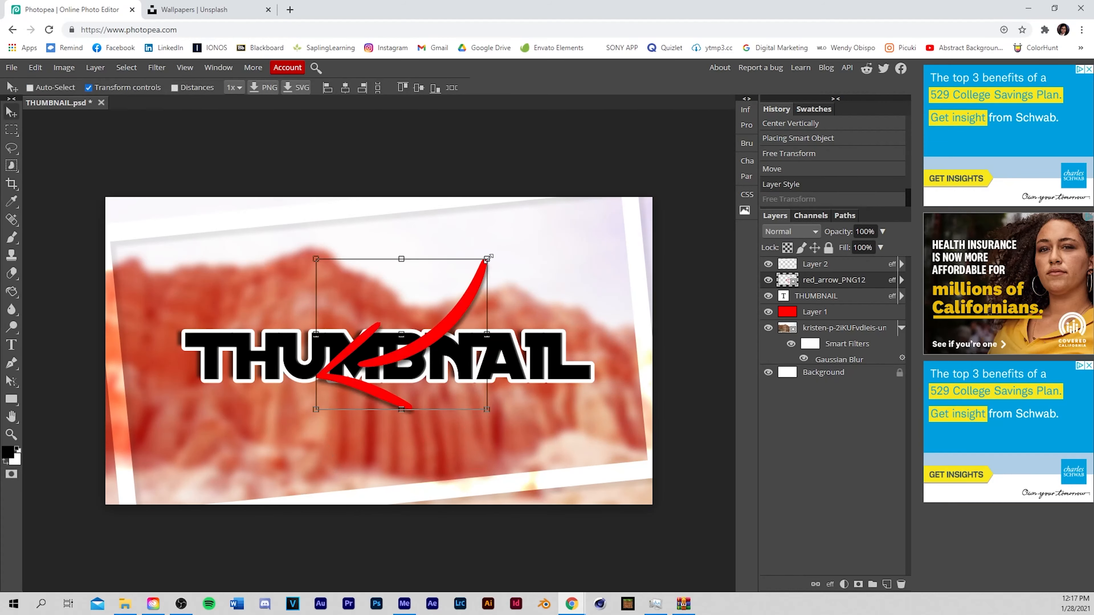
# Step: Scale the red arrow to about 69%, rotate it to about -16.4° and position it above the right half of the title
pyautogui.moveTo(488, 259); pyautogui.dragTo(517, 255)
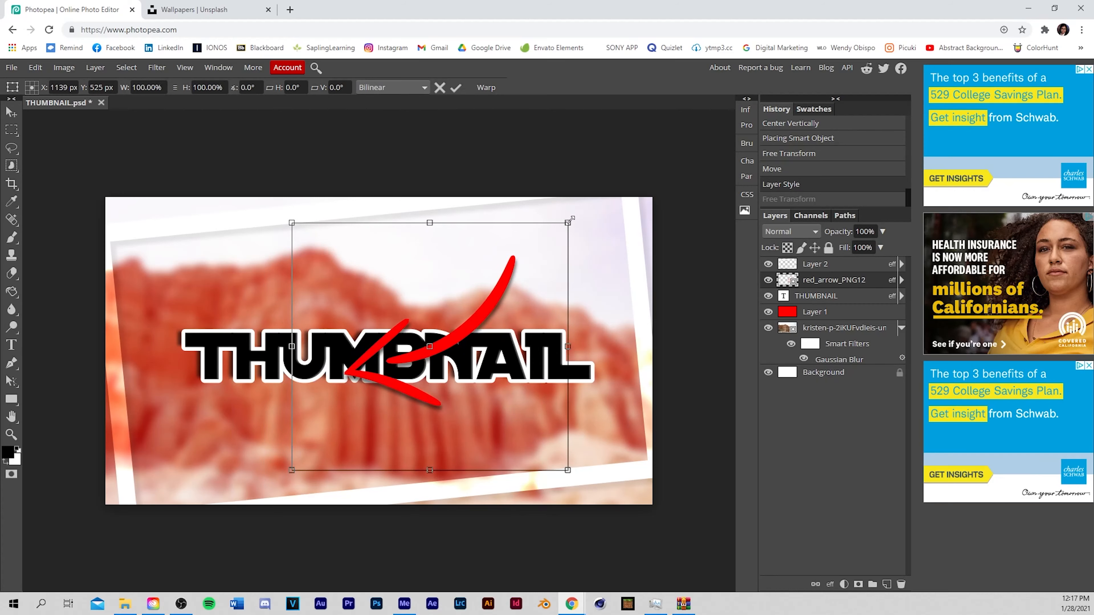
pyautogui.moveTo(570, 221); pyautogui.dragTo(358, 239)
pyautogui.moveTo(375, 354); pyautogui.dragTo(563, 289)
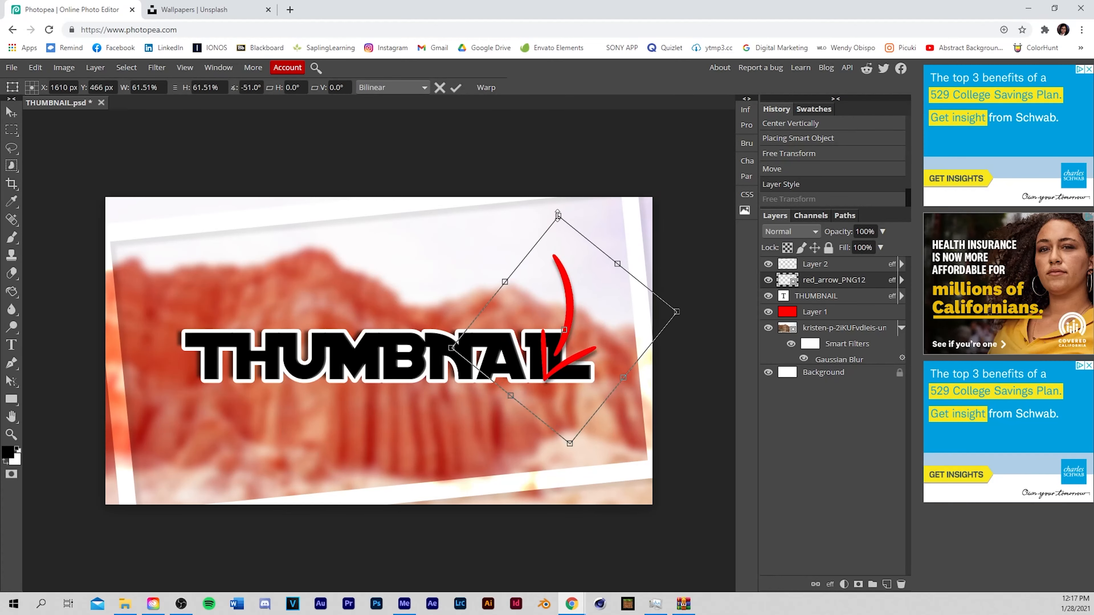
pyautogui.moveTo(558, 214); pyautogui.dragTo(561, 186)
pyautogui.moveTo(568, 269); pyautogui.dragTo(542, 307)
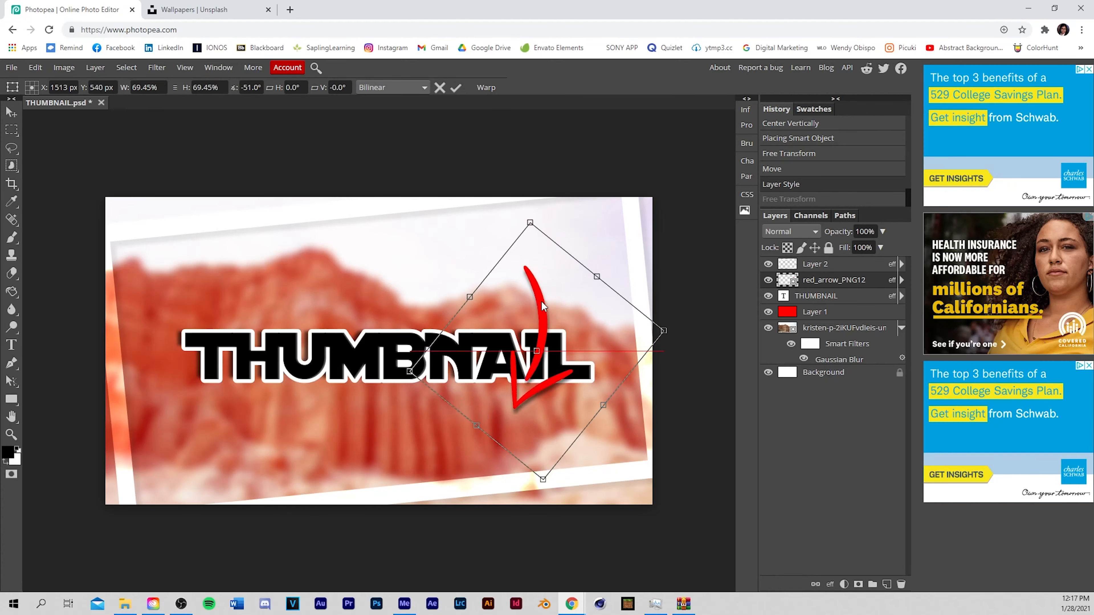
pyautogui.moveTo(537, 213); pyautogui.dragTo(616, 238)
pyautogui.moveTo(562, 323); pyautogui.dragTo(525, 287)
# Step: Move the THUMBNAIL title below the arrow and rotate it clockwise by about 11.1°, centered near X 904, Y 638 px
pyautogui.click(799, 298)
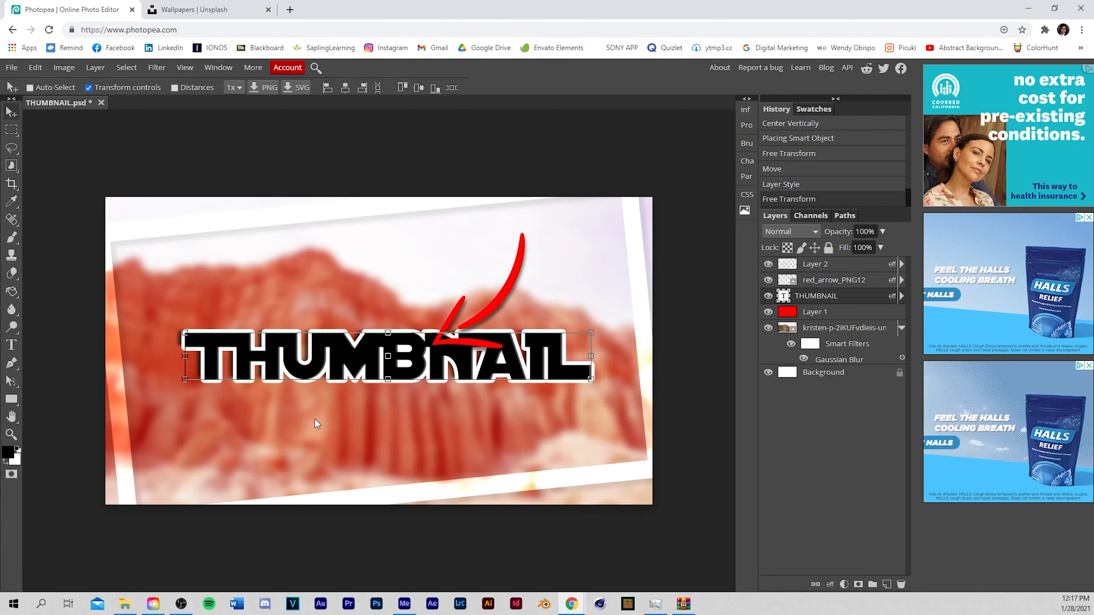
pyautogui.moveTo(508, 345); pyautogui.dragTo(480, 384)
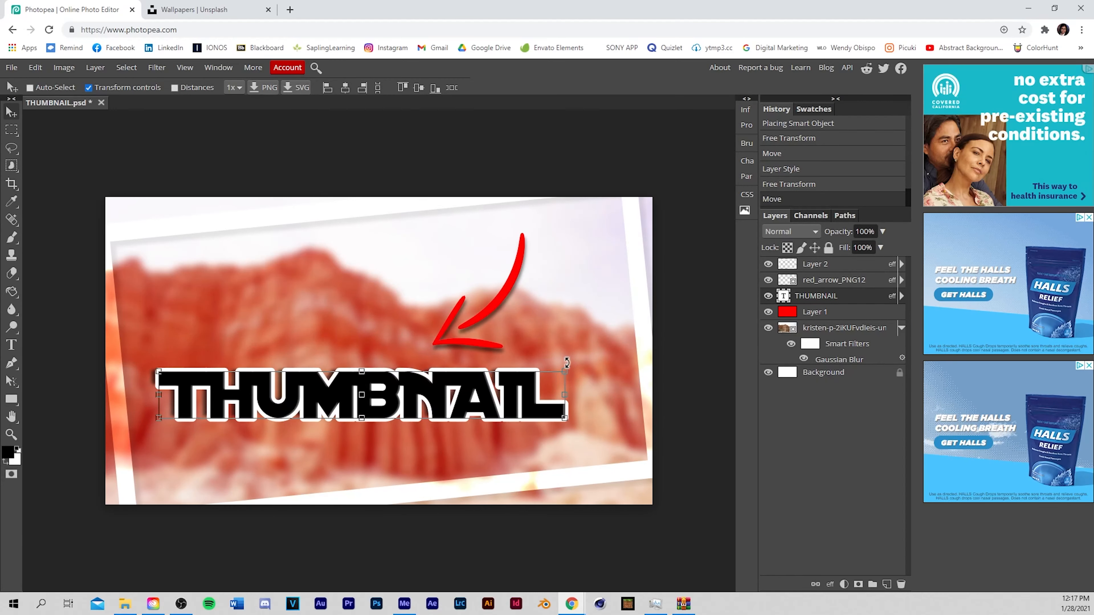
pyautogui.moveTo(567, 363); pyautogui.dragTo(574, 407)
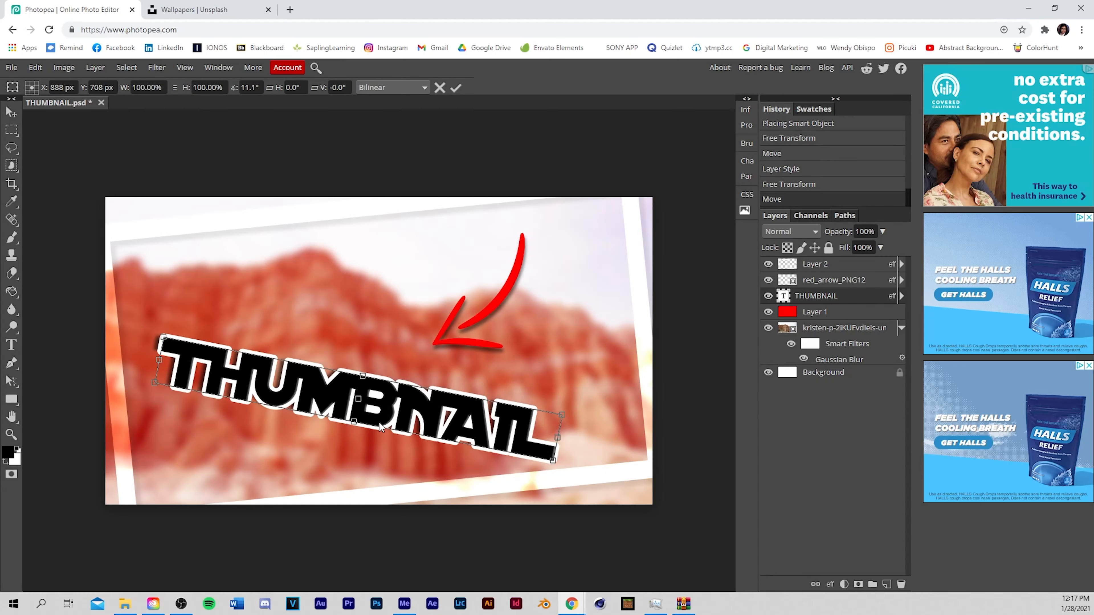
pyautogui.moveTo(380, 426); pyautogui.dragTo(407, 392)
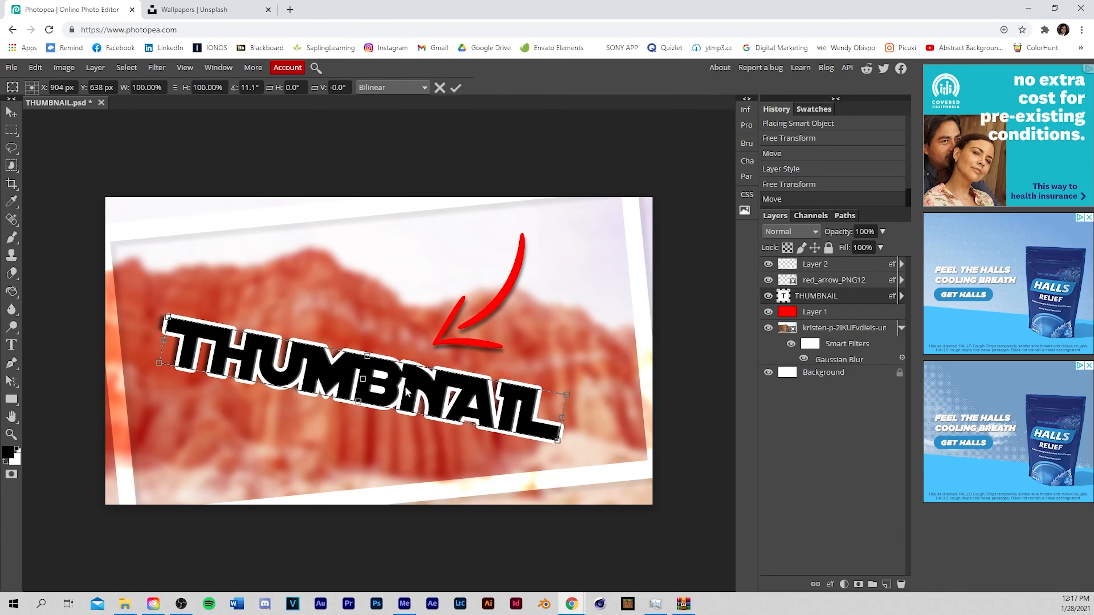
# Step: Enlarge the red arrow to about 88%, move it so it points at the middle of the title, and turn off the transform controls
pyautogui.click(816, 279)
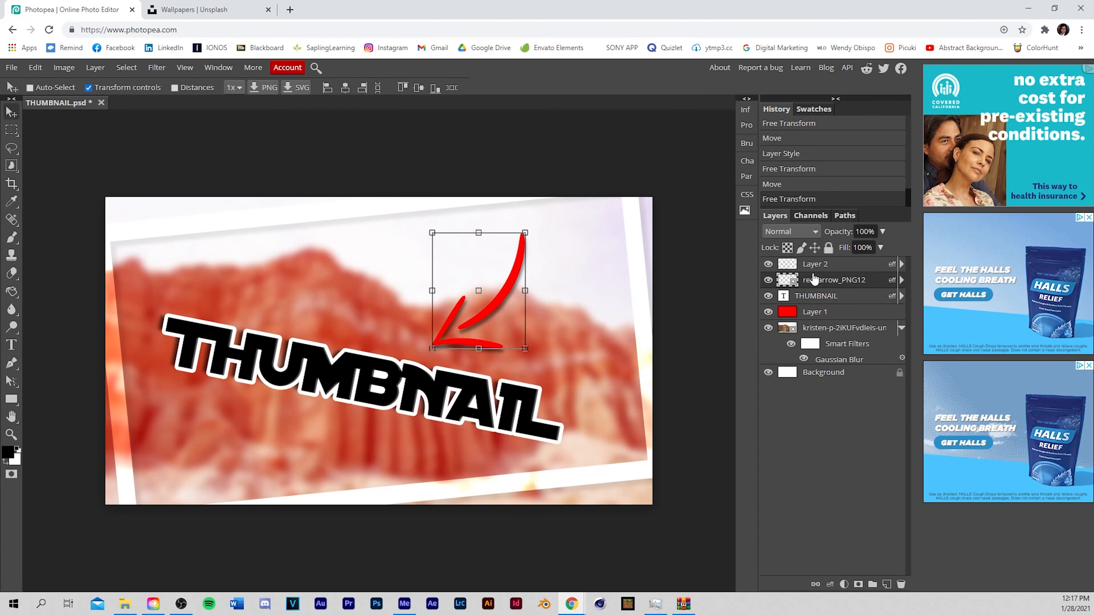
pyautogui.click(527, 233)
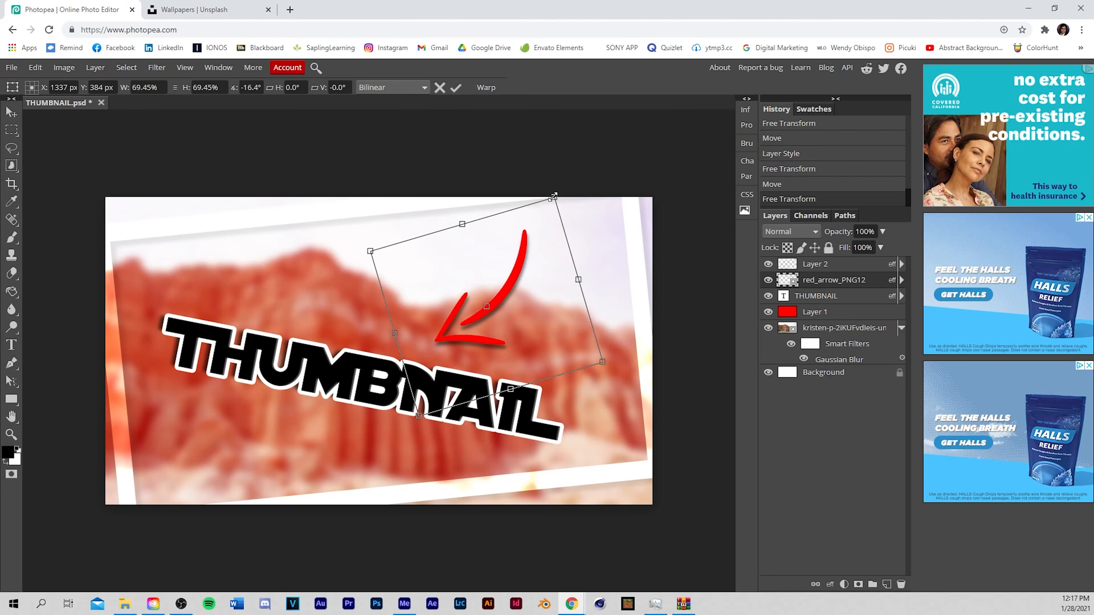
pyautogui.moveTo(553, 197); pyautogui.dragTo(584, 144)
pyautogui.moveTo(536, 244); pyautogui.dragTo(485, 266)
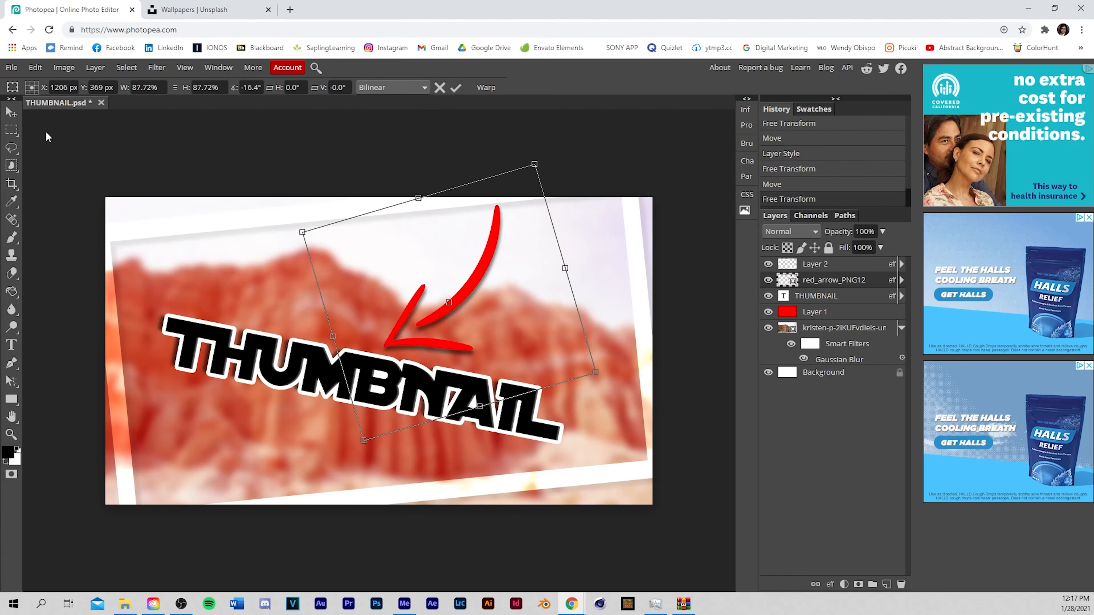
pyautogui.press('Return')
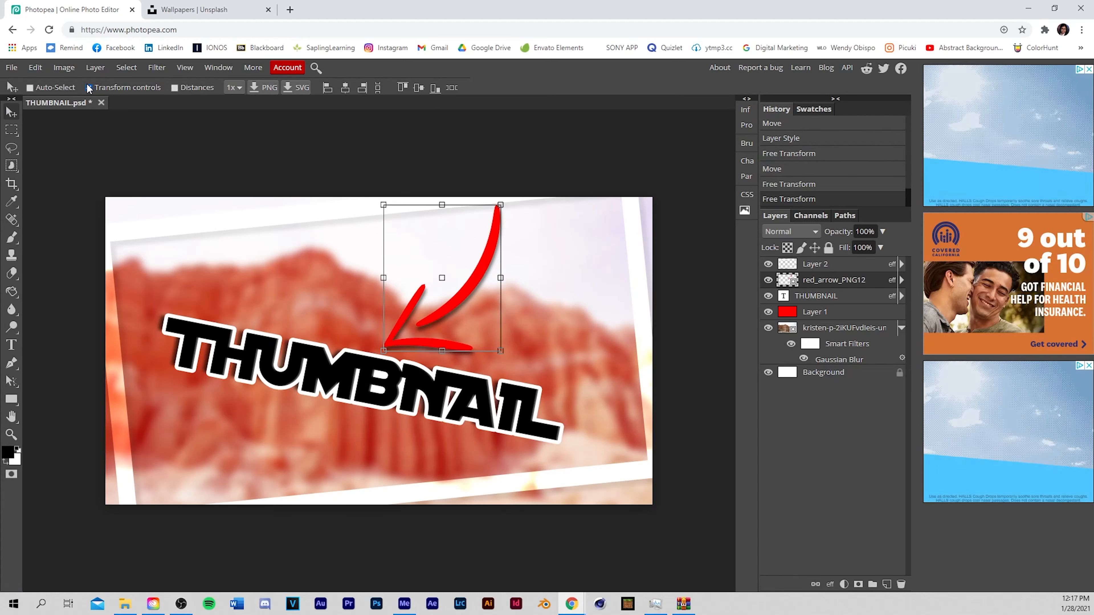
pyautogui.click(89, 88)
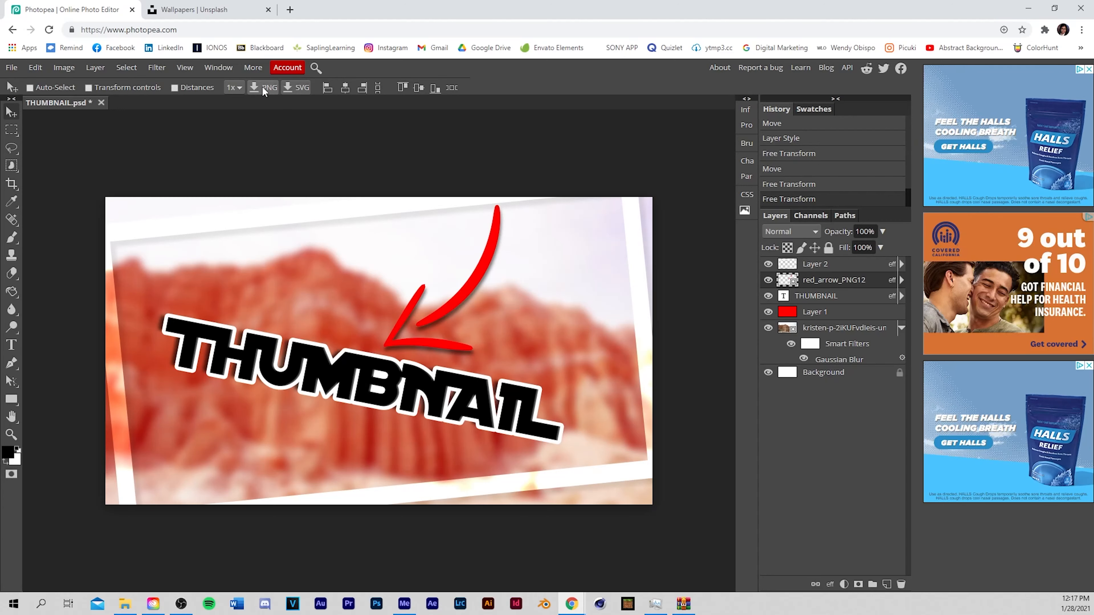
# Step: Export the design as a 1920 × 1080 px JPG at 70% quality and open the exported THUMBNAIL.jpg to view it
pyautogui.click(11, 67)
pyautogui.moveTo(77, 232)
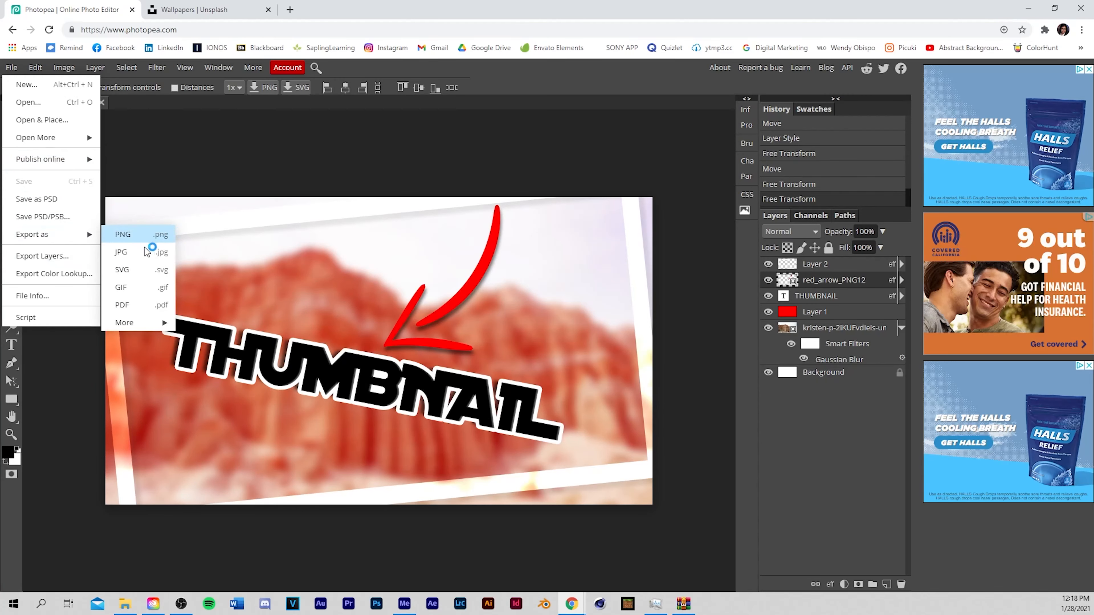
pyautogui.click(137, 251)
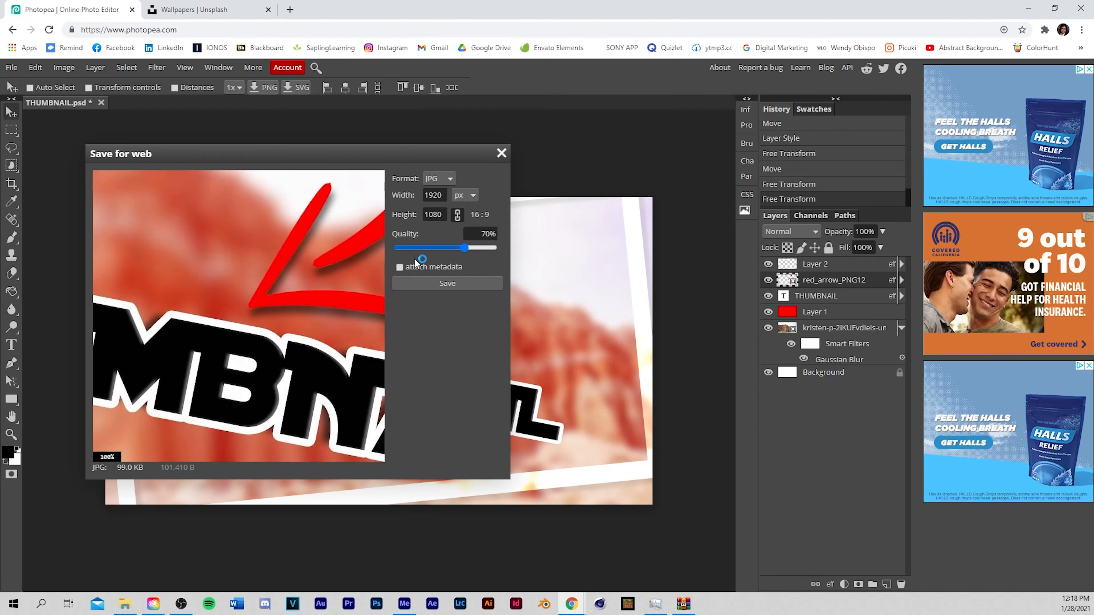
pyautogui.scroll(-5, 216, 370)
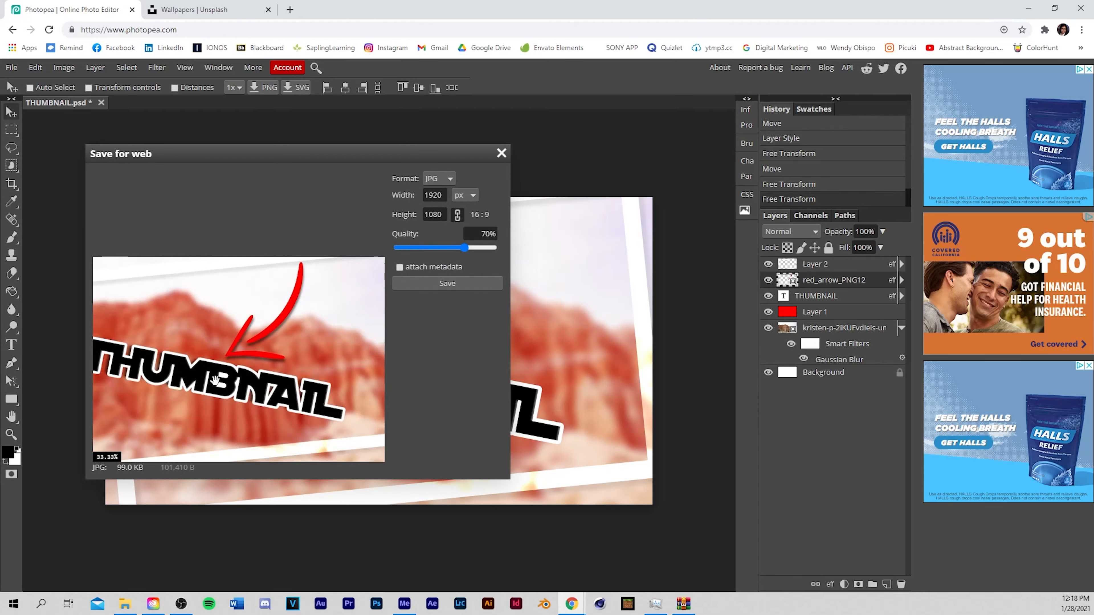
pyautogui.click(447, 284)
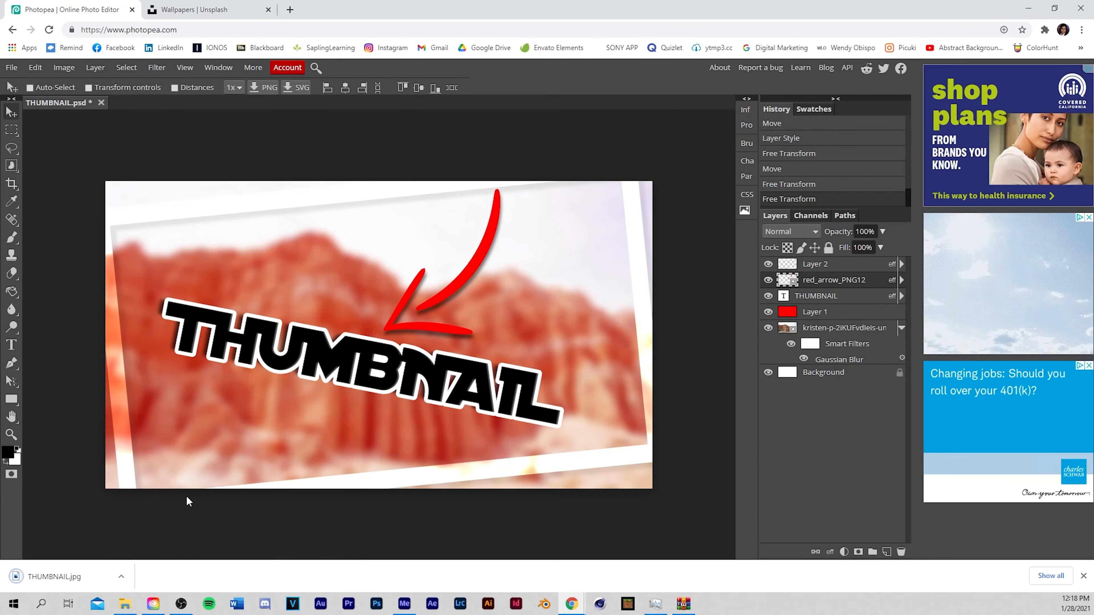
pyautogui.click(57, 585)
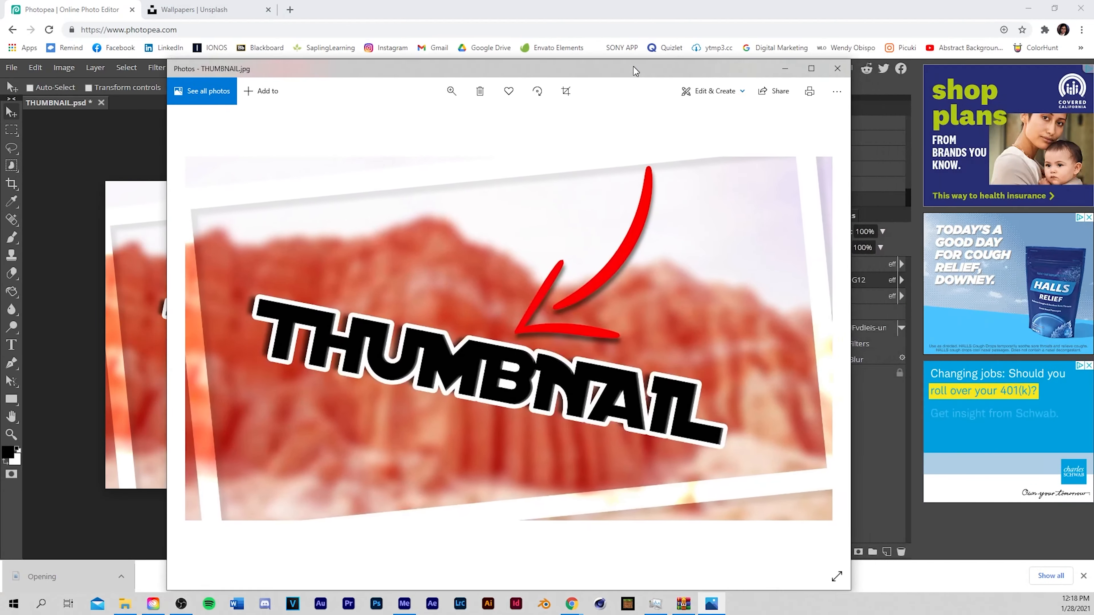
pyautogui.moveTo(633, 67); pyautogui.dragTo(606, 60)
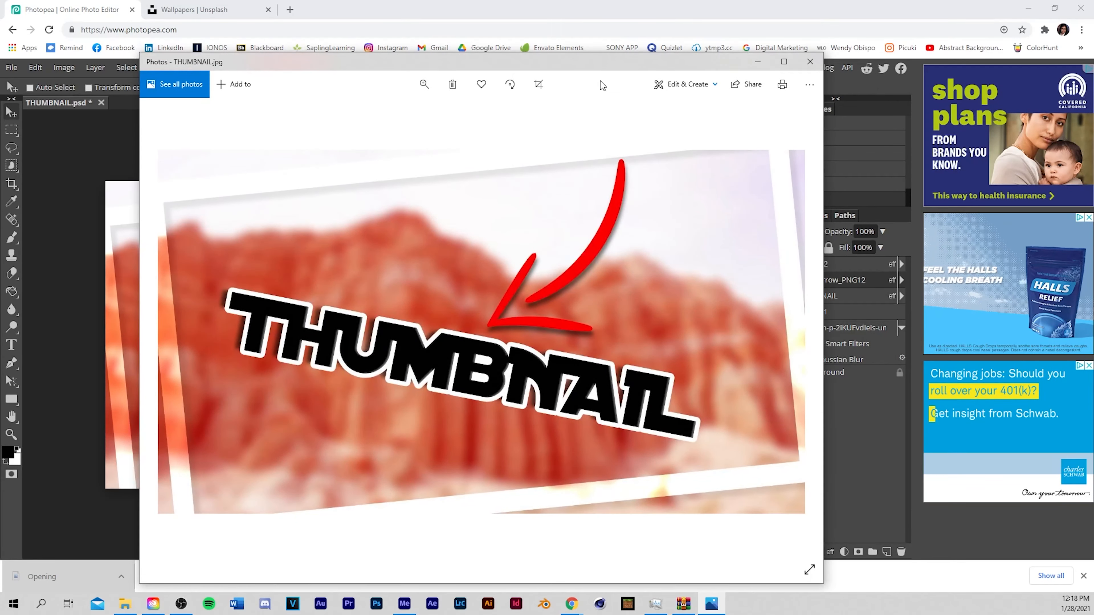